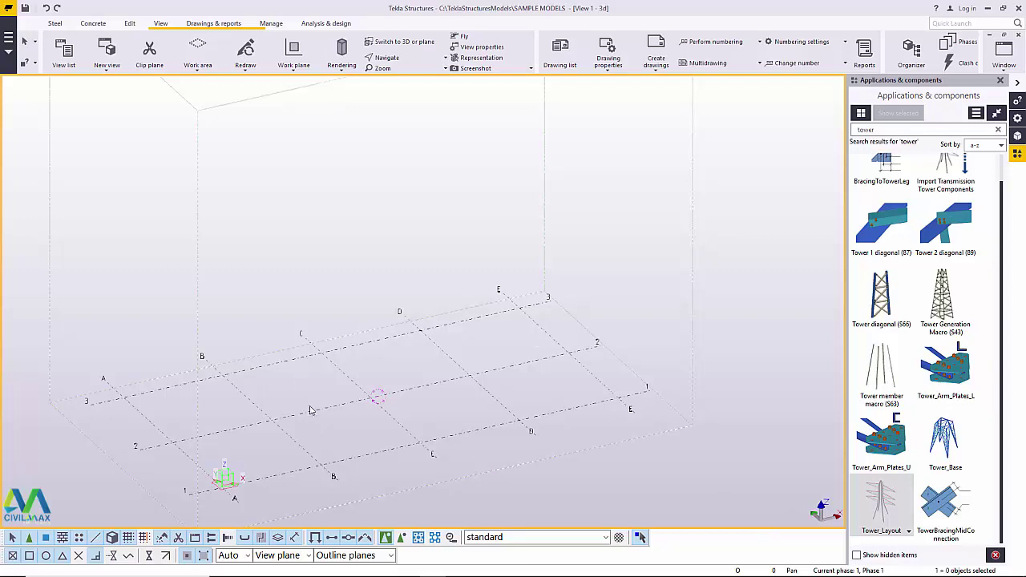
- Place the Tower_Layout component at the intersection of grid lines C and 2
scroll(313, 409, "up", 2)
right_click(401, 166)
left_click(428, 173)
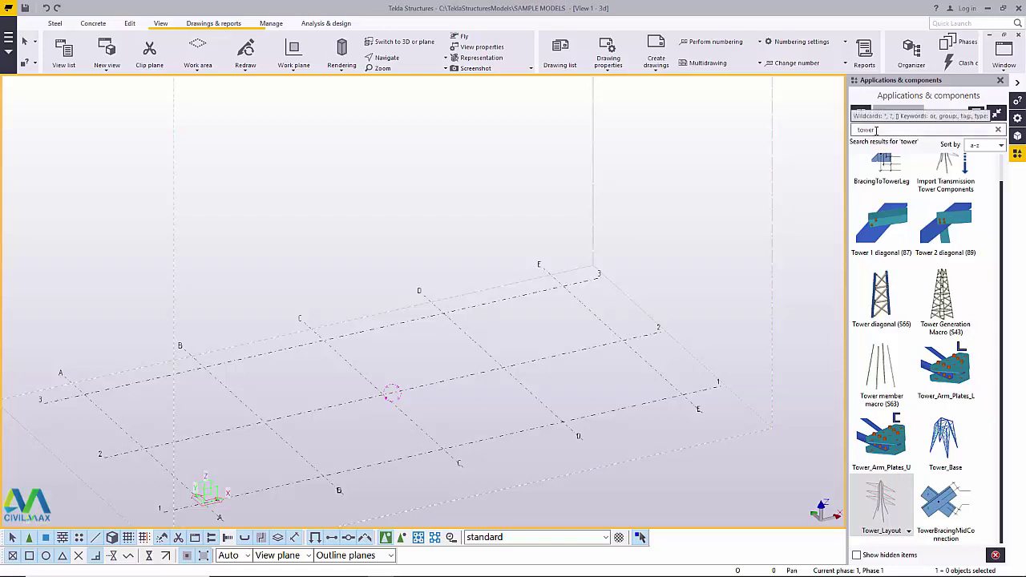
left_click_drag(876, 129, 860, 130)
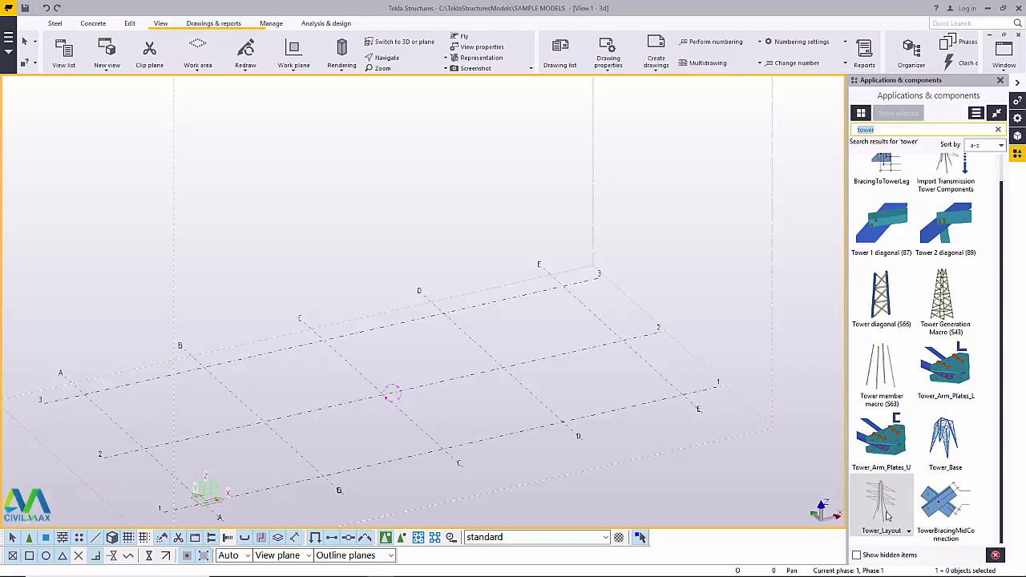
left_click(890, 515)
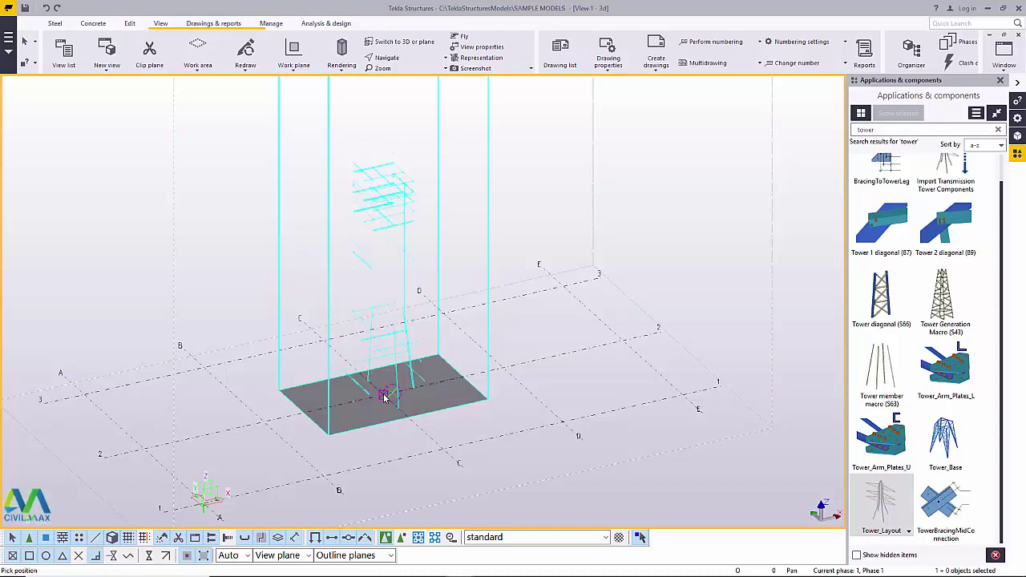
left_click(385, 397)
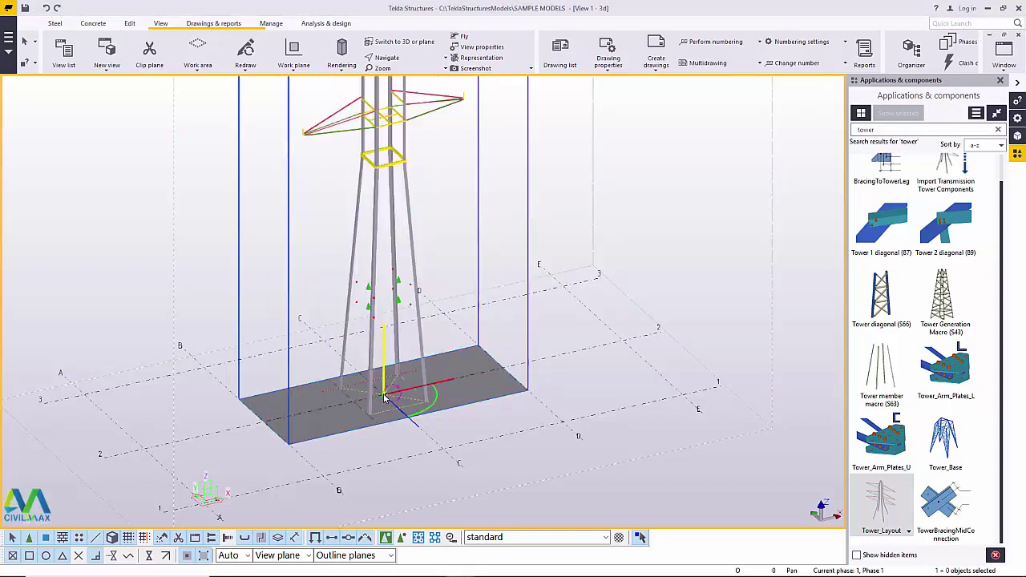
- Examine the placed tower's legs, horizontal frames and cross arms from several angles and at close range
scroll(385, 397, "down", 5)
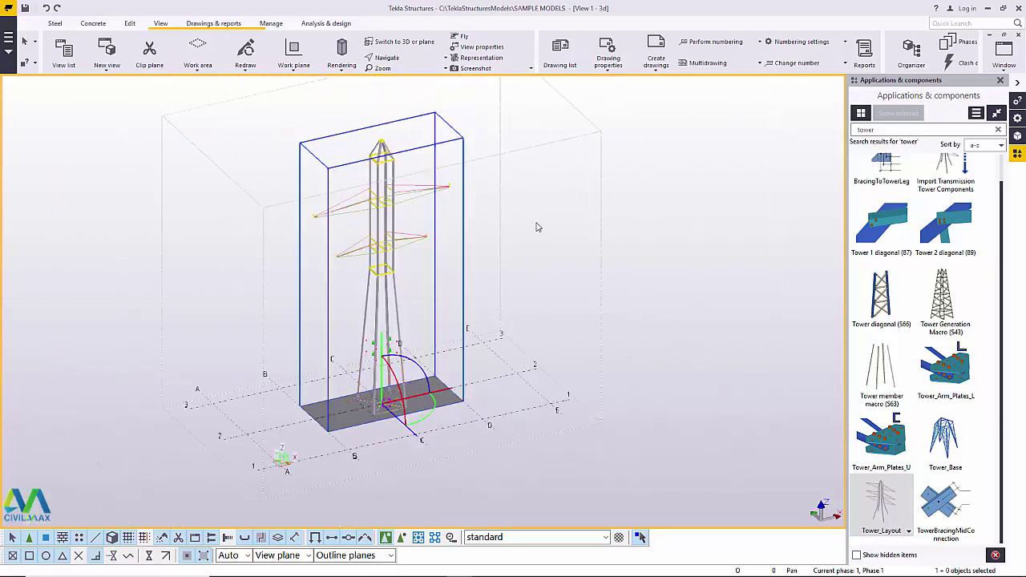
scroll(417, 239, "up", 5)
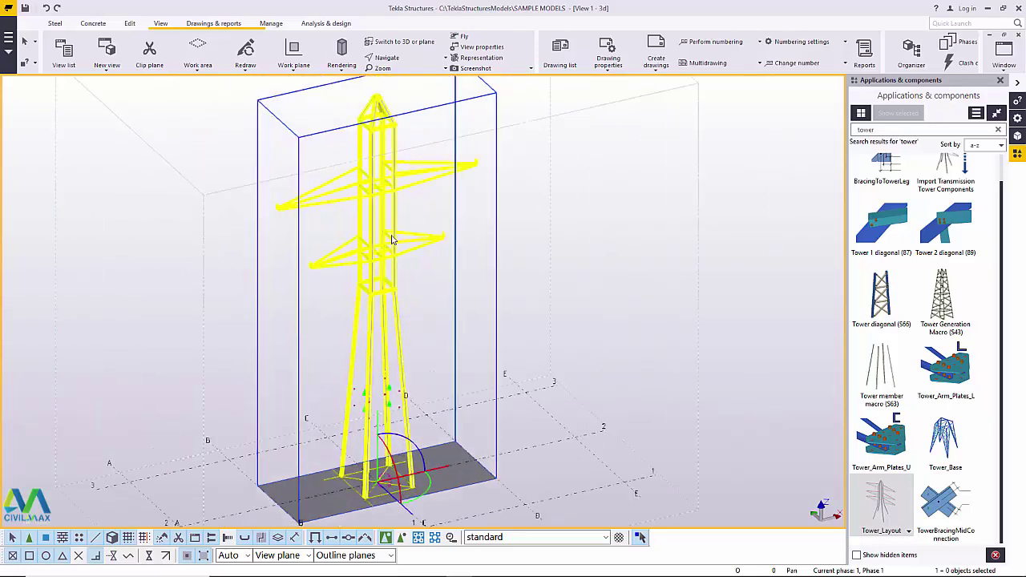
scroll(383, 296, "down", 5)
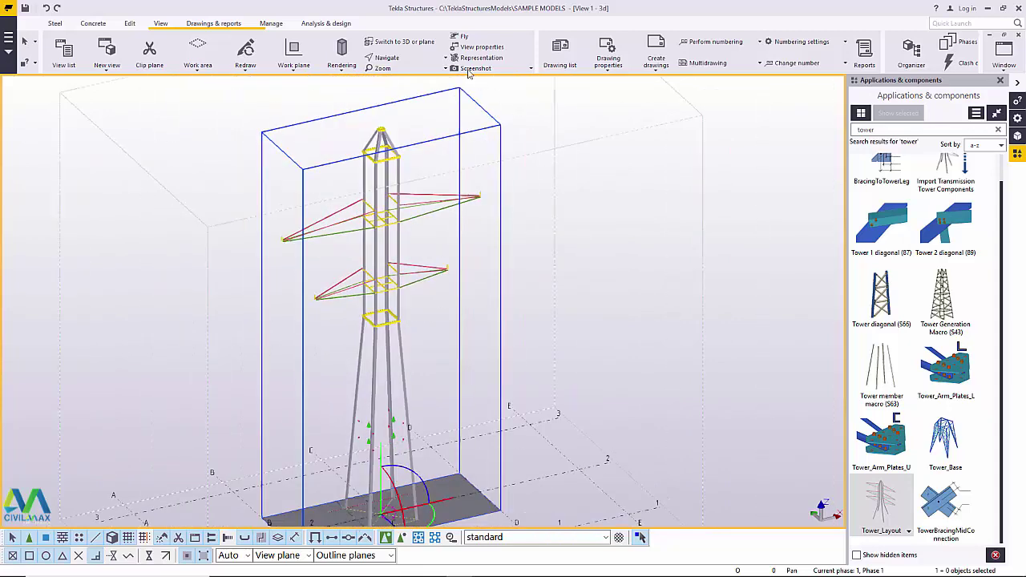
left_click(393, 58)
left_click(409, 74)
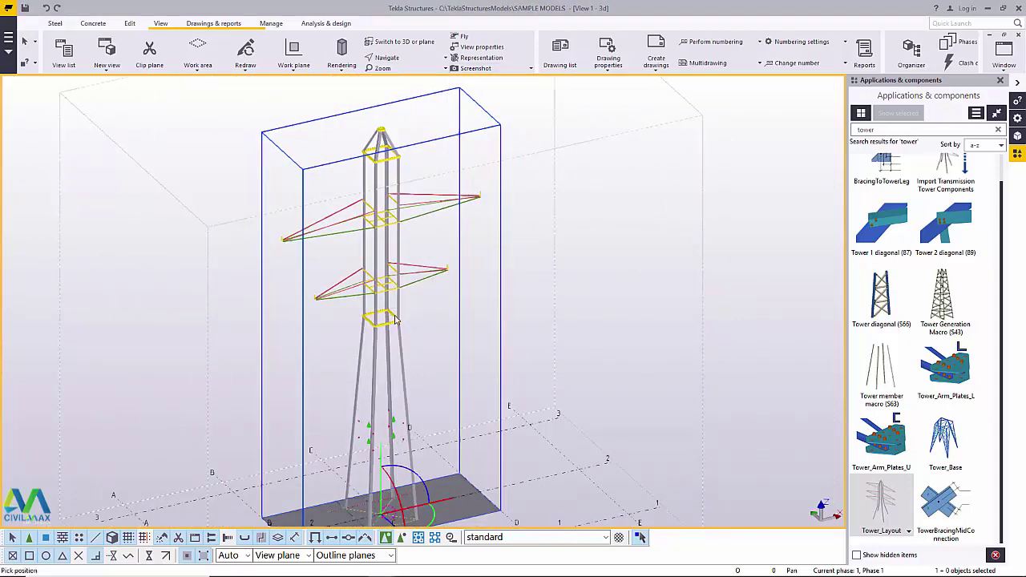
left_click_drag(399, 321, 363, 303)
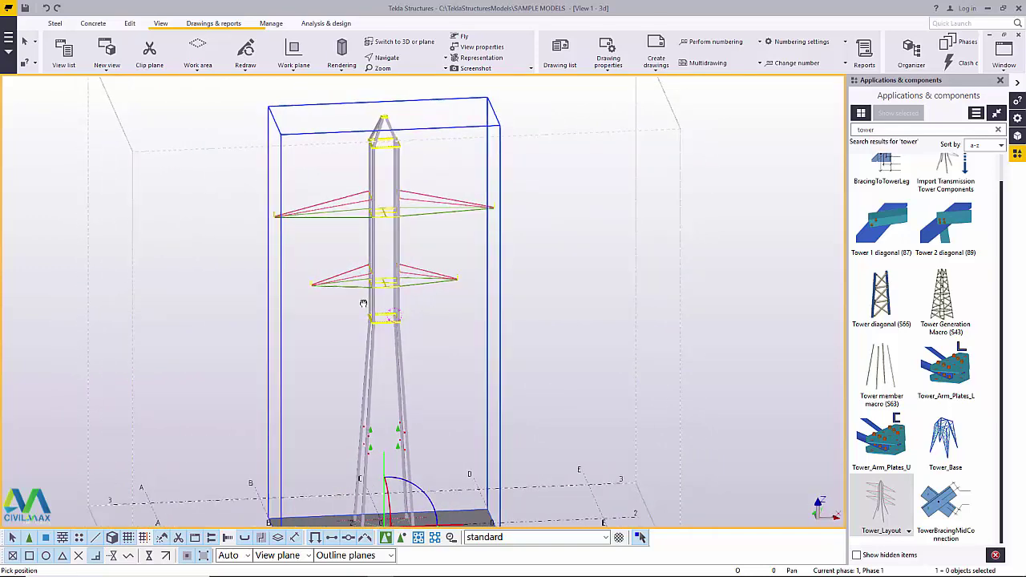
left_click_drag(363, 303, 390, 319)
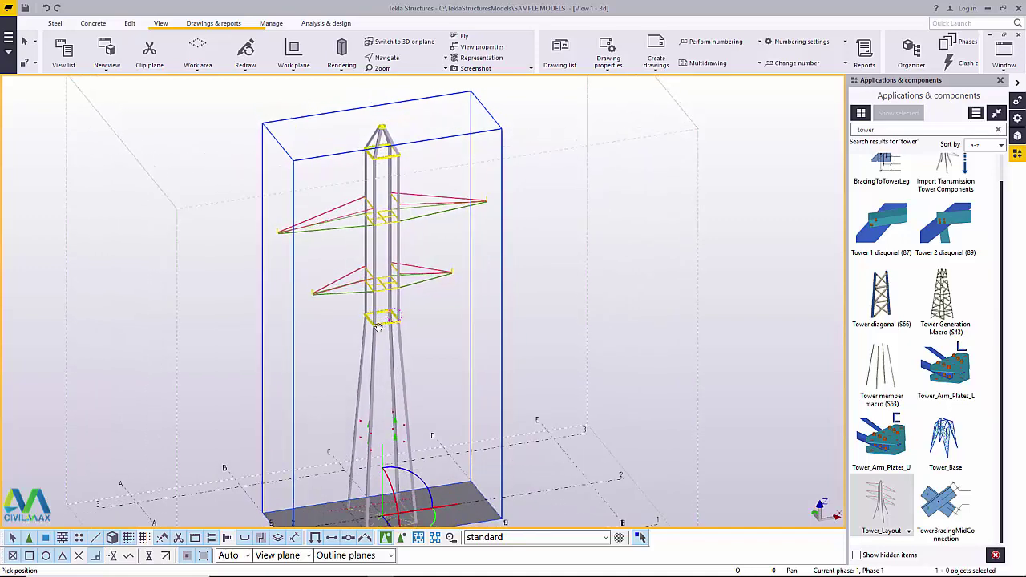
scroll(375, 322, "up", 2)
scroll(377, 319, "up", 5)
middle_click_drag(500, 344, 520, 353, "ctrl")
scroll(378, 371, "down", 5)
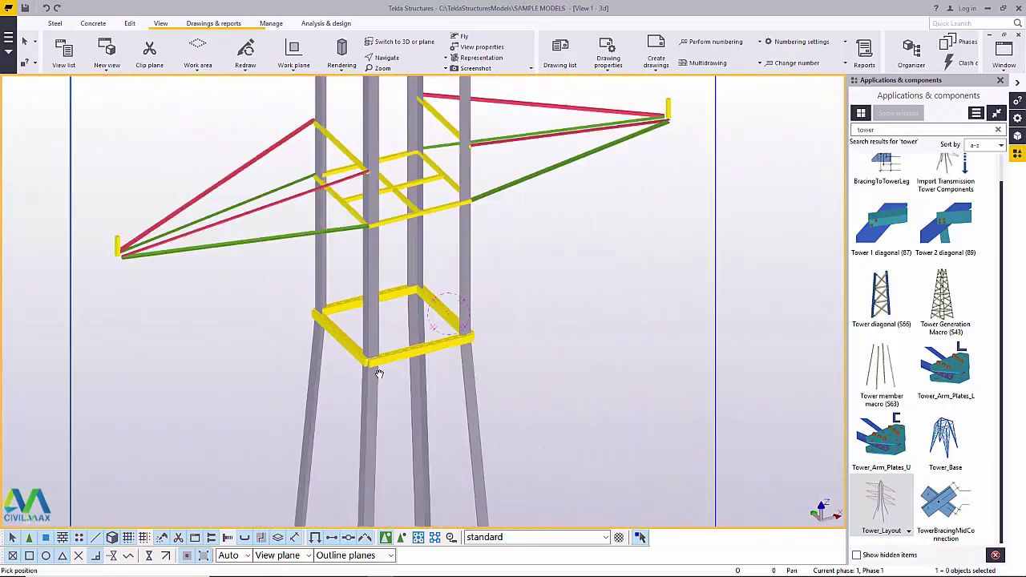
left_click_drag(447, 290, 489, 240)
middle_click_drag(489, 239, 361, 299, "ctrl")
scroll(419, 305, "down", 3)
left_click_drag(361, 299, 449, 256)
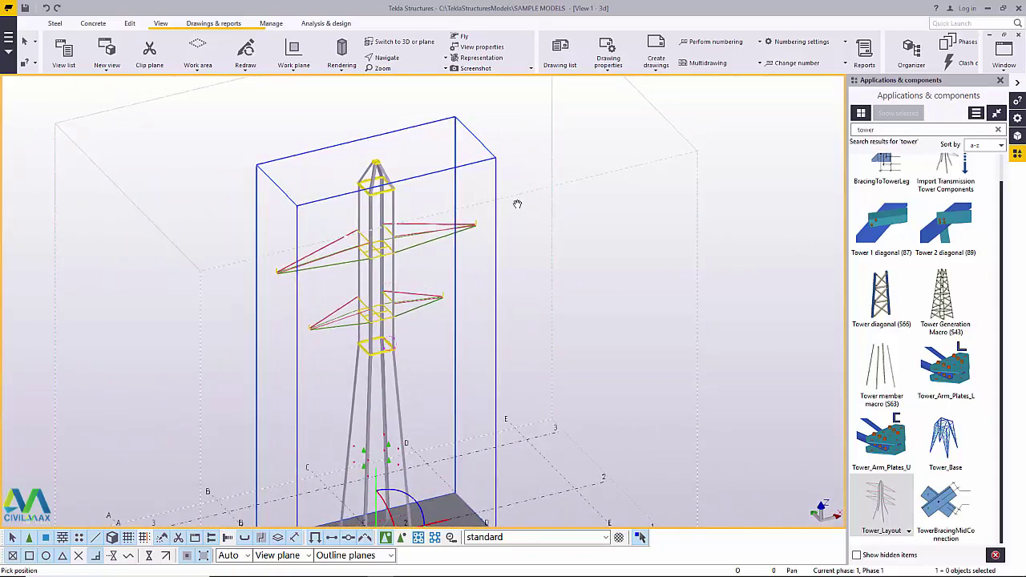
right_click(547, 161)
left_click(577, 166)
- Open the placed tower's Tower_Layout properties at the settings of leg section 1
scroll(416, 251, "up", 4)
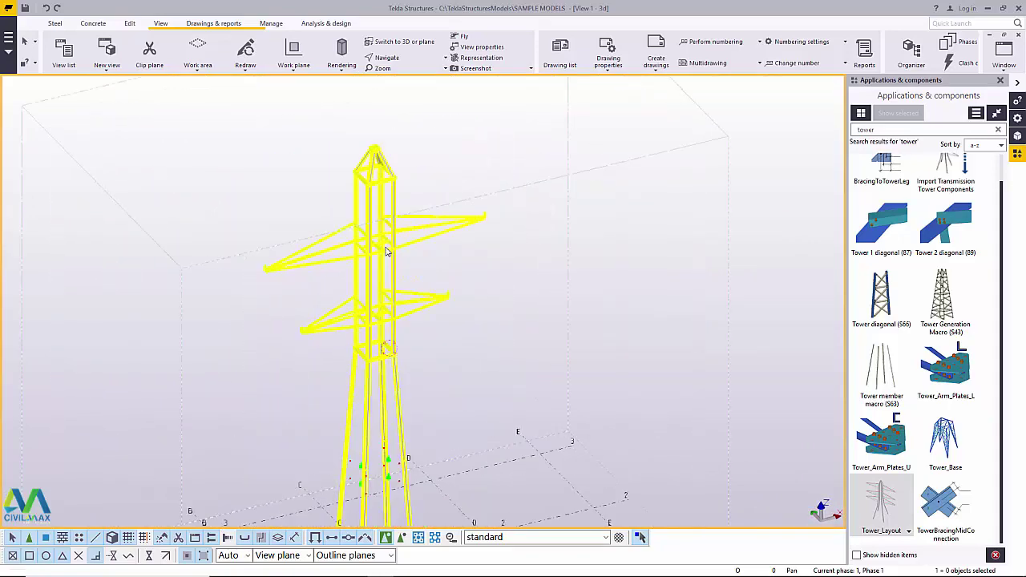
left_click(408, 246)
double_click(408, 247)
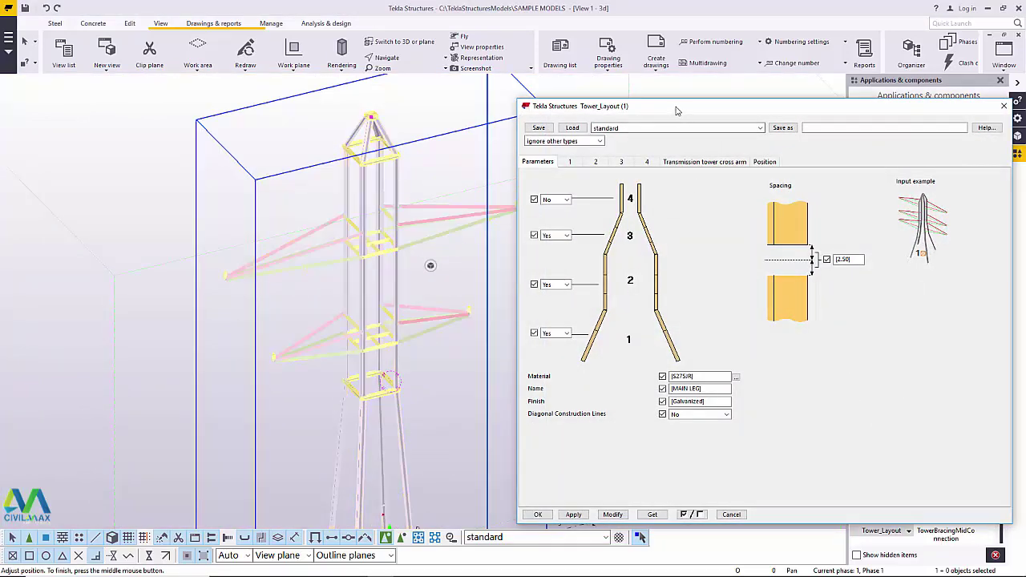
left_click_drag(676, 111, 667, 130)
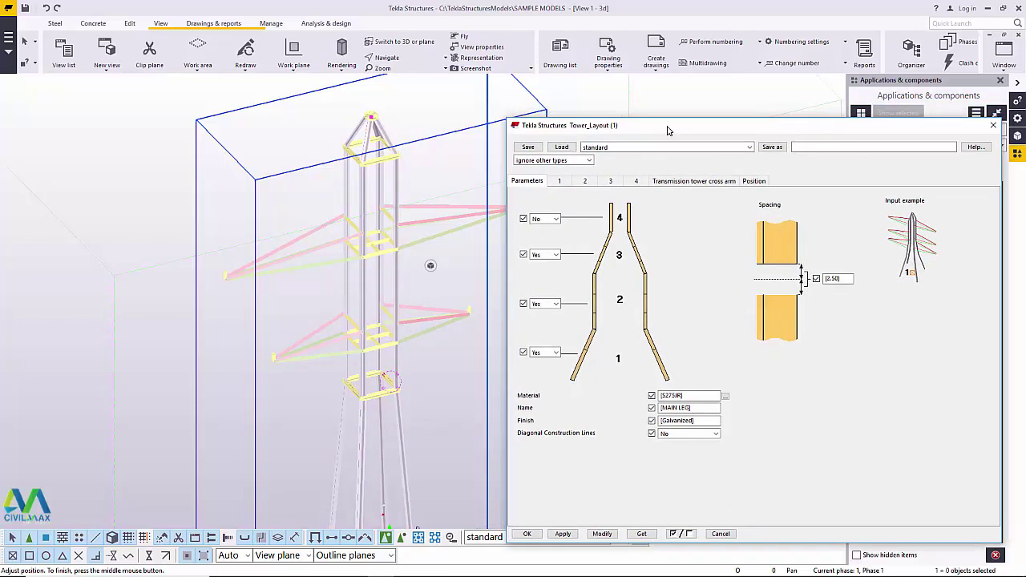
left_click_drag(670, 130, 688, 119)
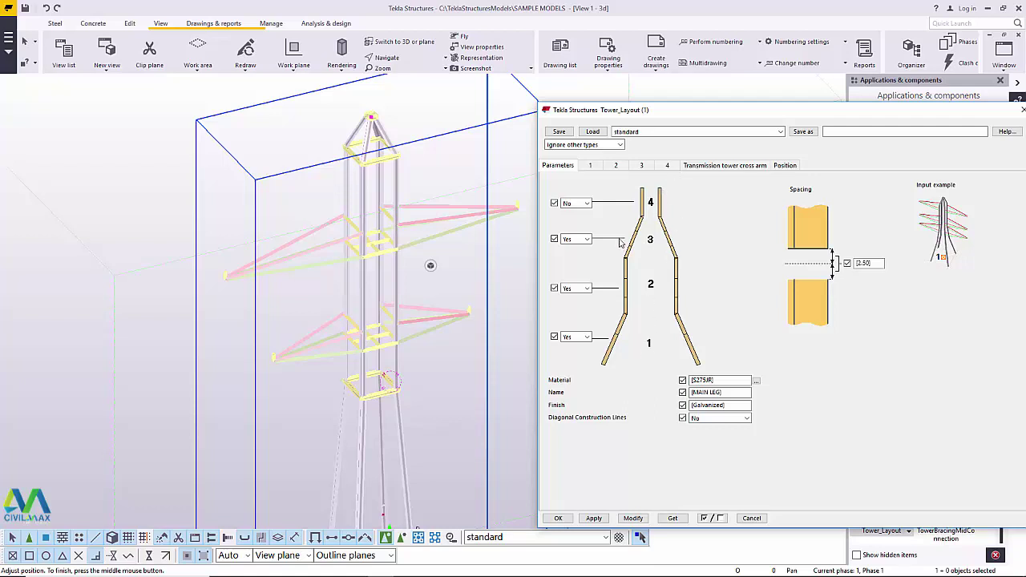
left_click(590, 166)
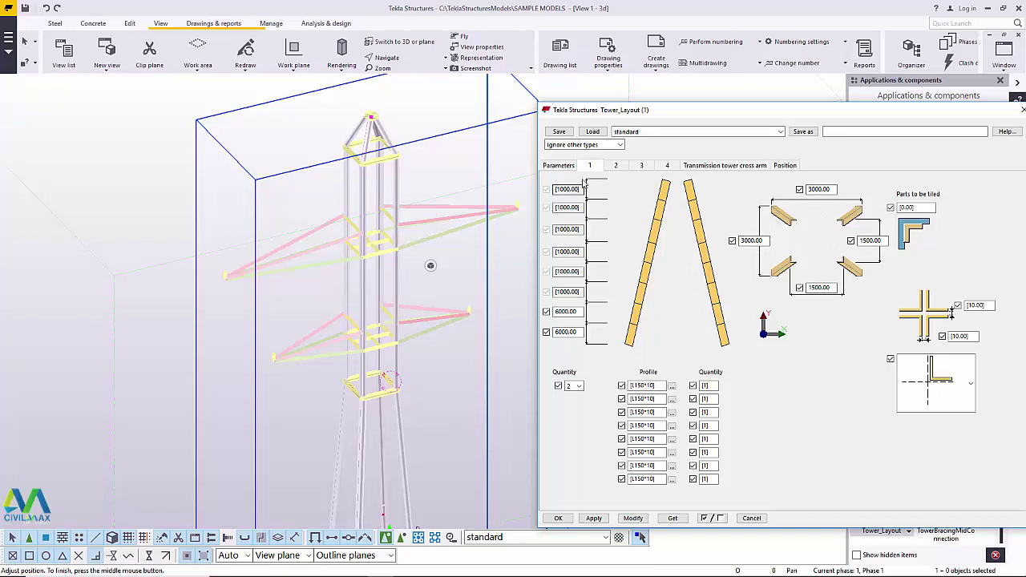
left_click(615, 166)
left_click(590, 167)
- Set leg section 1's base widths to 5000 and its top widths to 2500 in both directions
left_click_drag(830, 189, 810, 191)
type("5000")
left_click_drag(768, 242, 741, 240)
type("50")
left_click_drag(886, 241, 856, 238)
type("250")
left_click_drag(834, 287, 803, 290)
type("250")
- Browse the RSA angle sizes among the L profiles for the first profile entry of section 1, leaving the profile unchanged
left_click(671, 388)
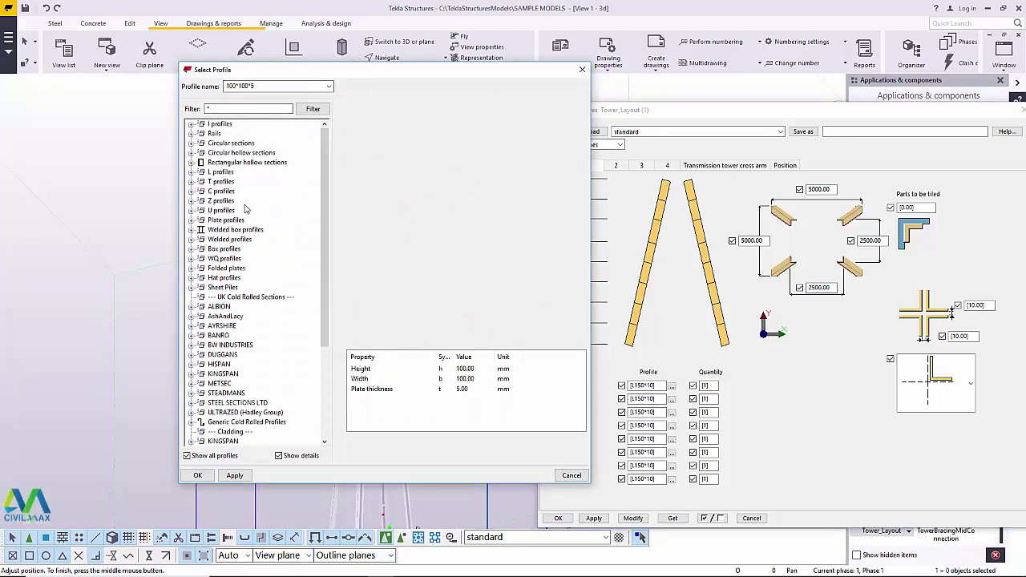
left_click(190, 172)
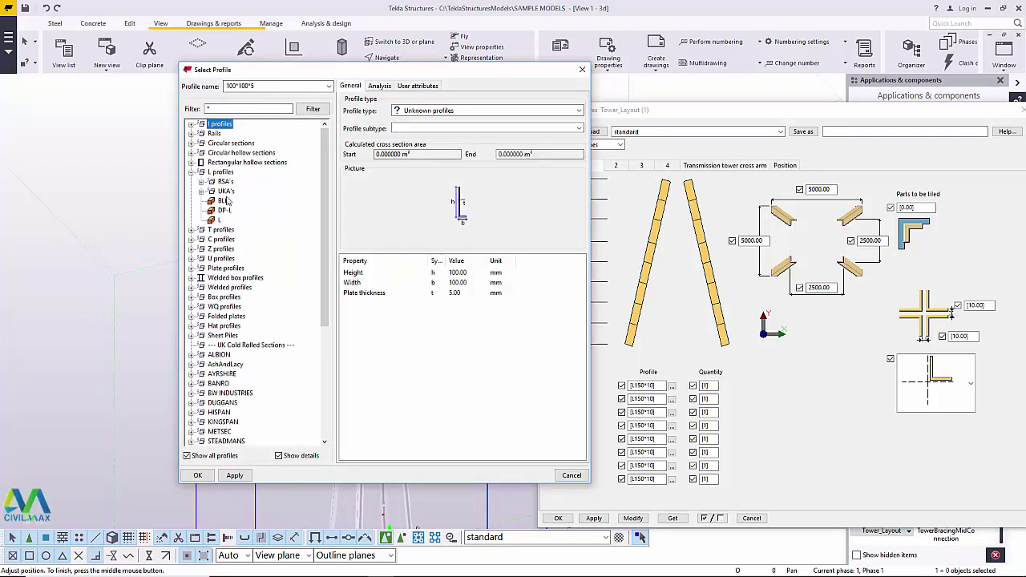
left_click(202, 182)
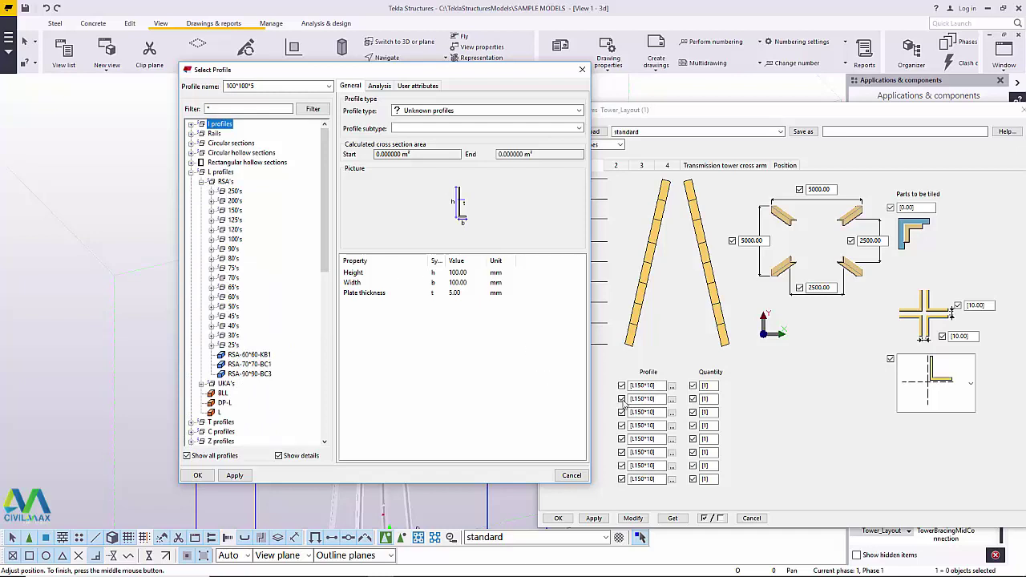
left_click(212, 211)
left_click(213, 212)
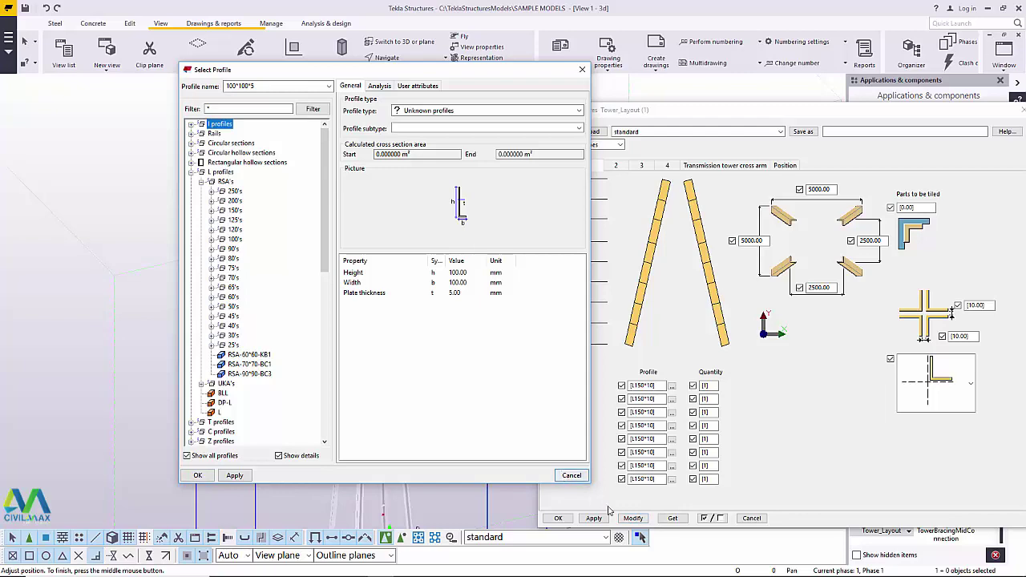
left_click(631, 521)
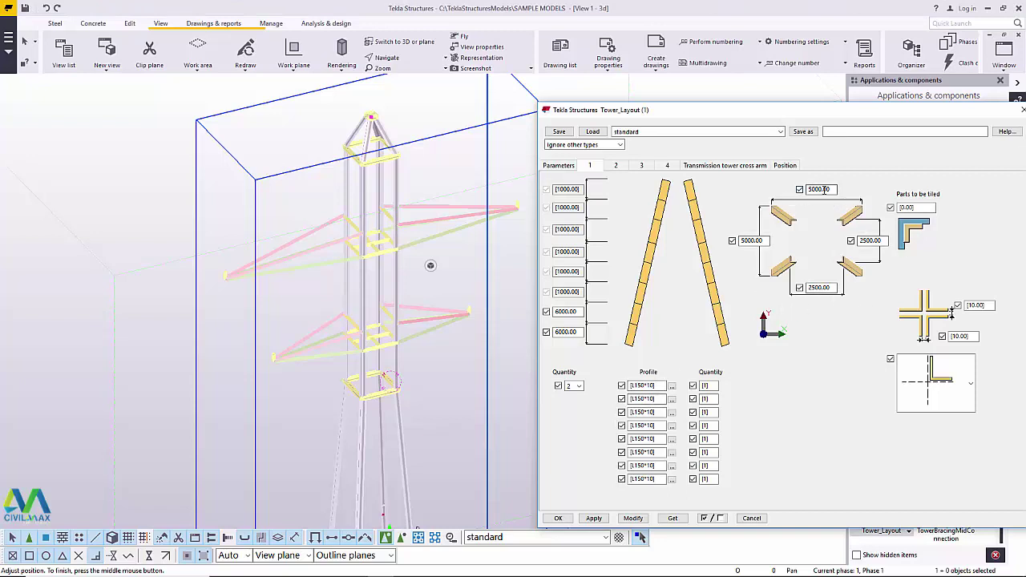
- Review the settings of sections 2, 3 and 4, and apply the changed layout to the placed tower
left_click(825, 189)
left_click(558, 165)
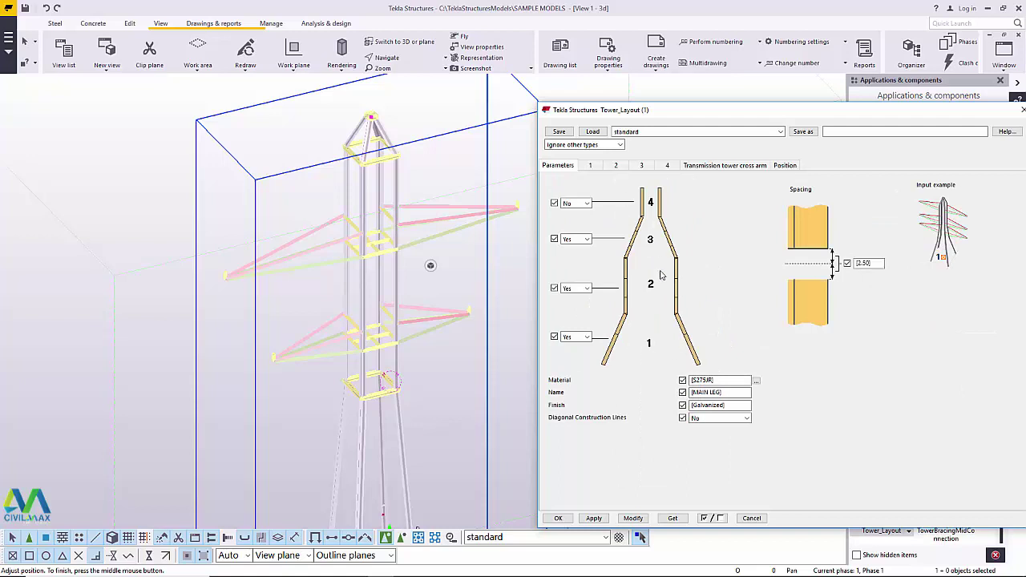
left_click(610, 166)
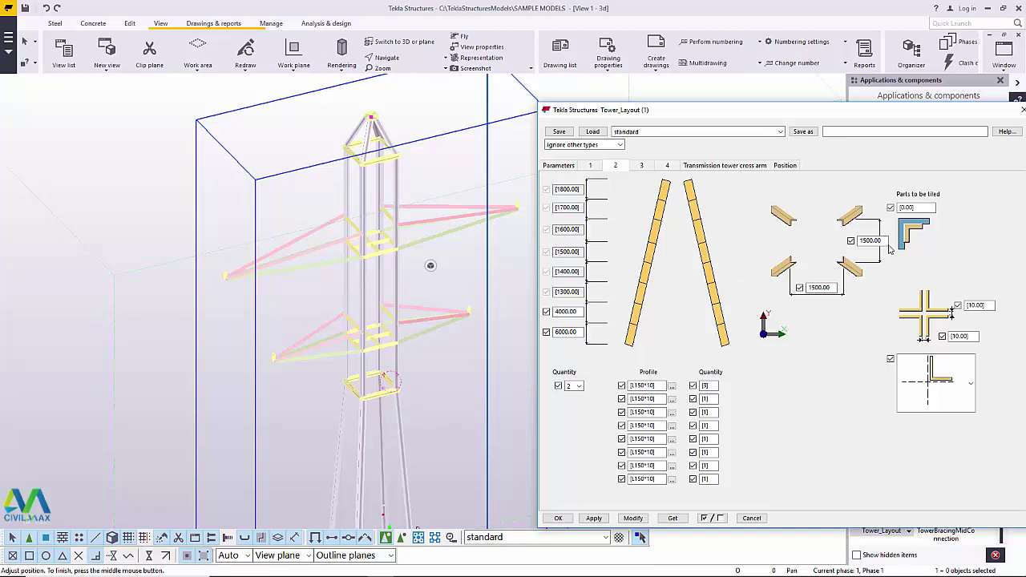
left_click(642, 167)
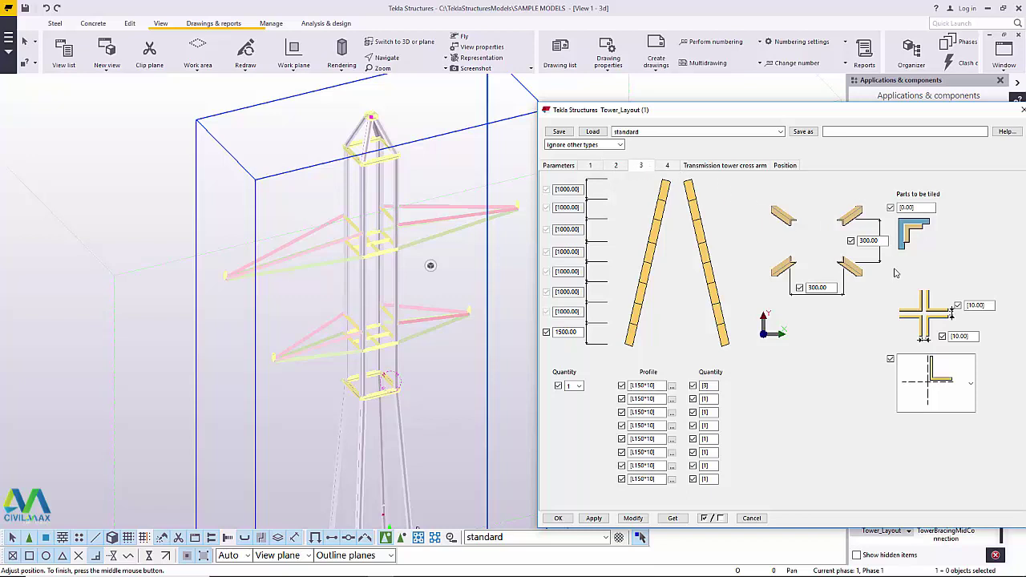
left_click(668, 166)
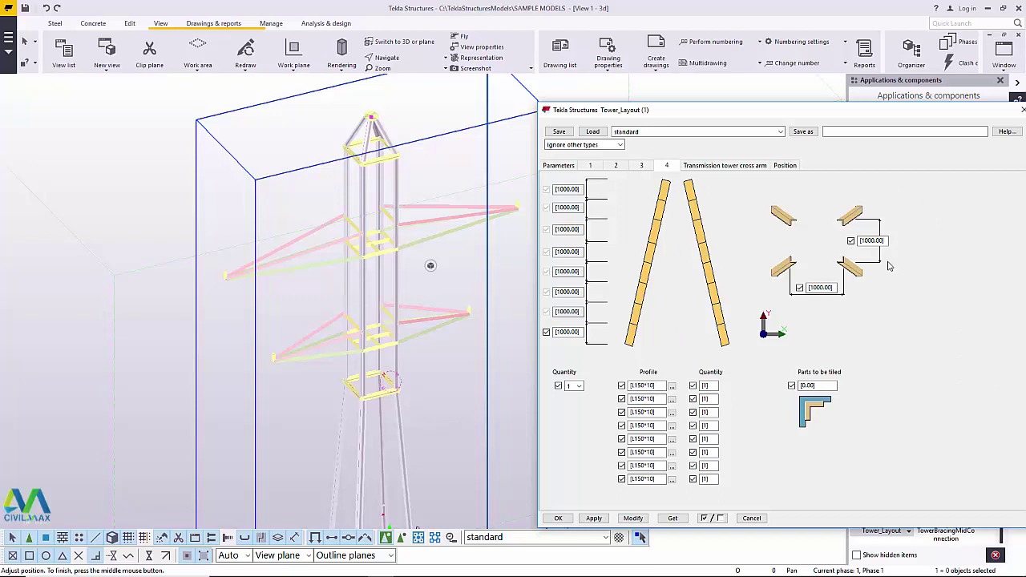
left_click(633, 517)
scroll(377, 313, "down", 2)
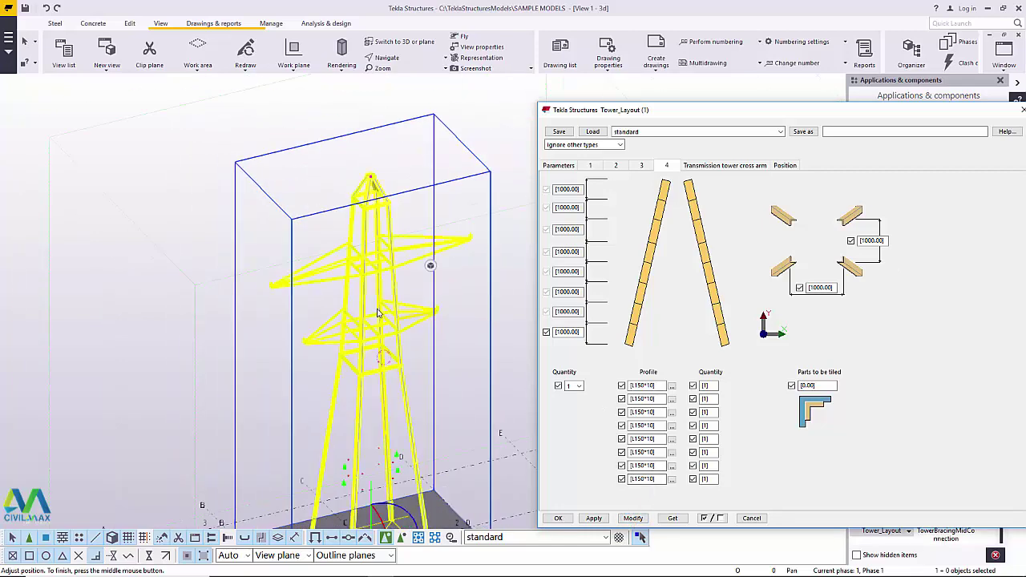
scroll(377, 312, "up", 5)
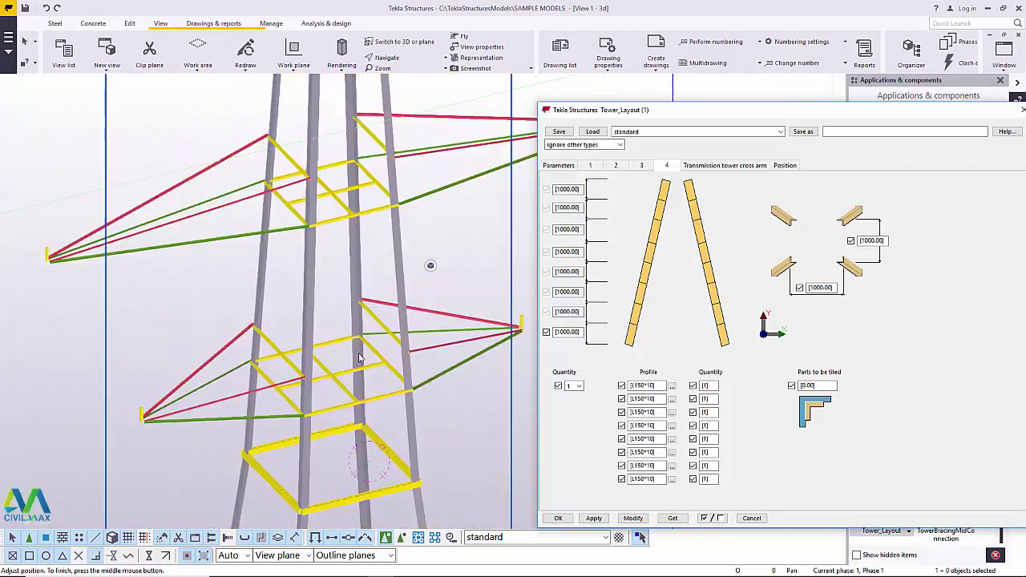
scroll(360, 359, "down", 5)
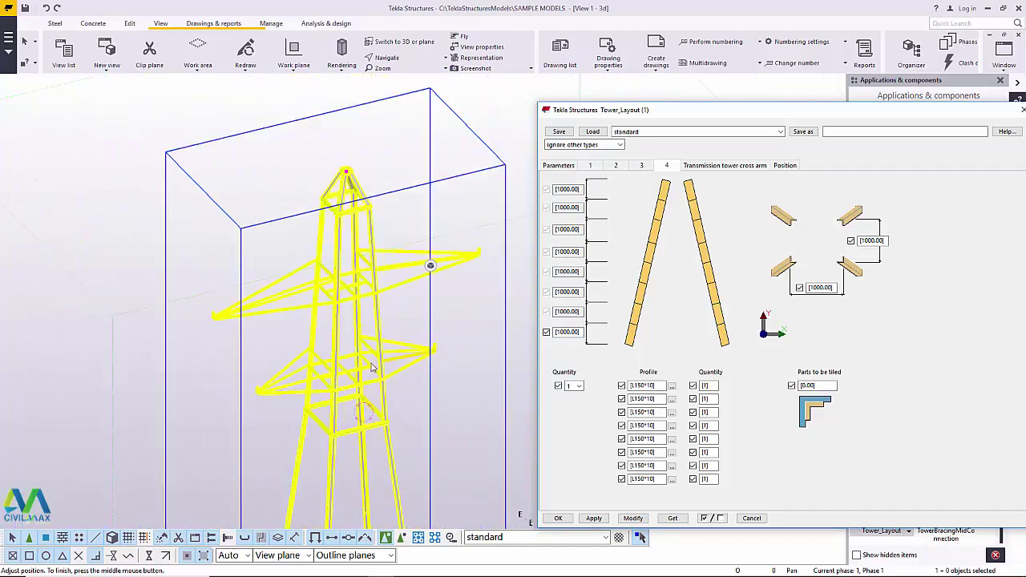
left_click(1020, 111)
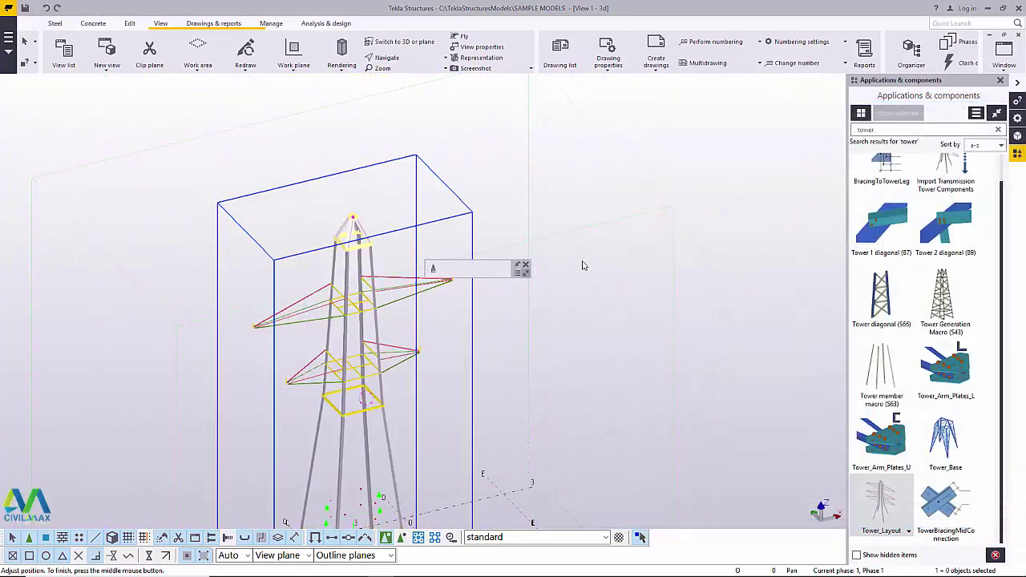
- Inspect the modified tower's tapered legs and cross arms from different sides and distances
left_click(413, 58)
left_click(411, 79)
left_click_drag(390, 286, 359, 278)
scroll(351, 283, "up", 10)
scroll(533, 241, "down", 5)
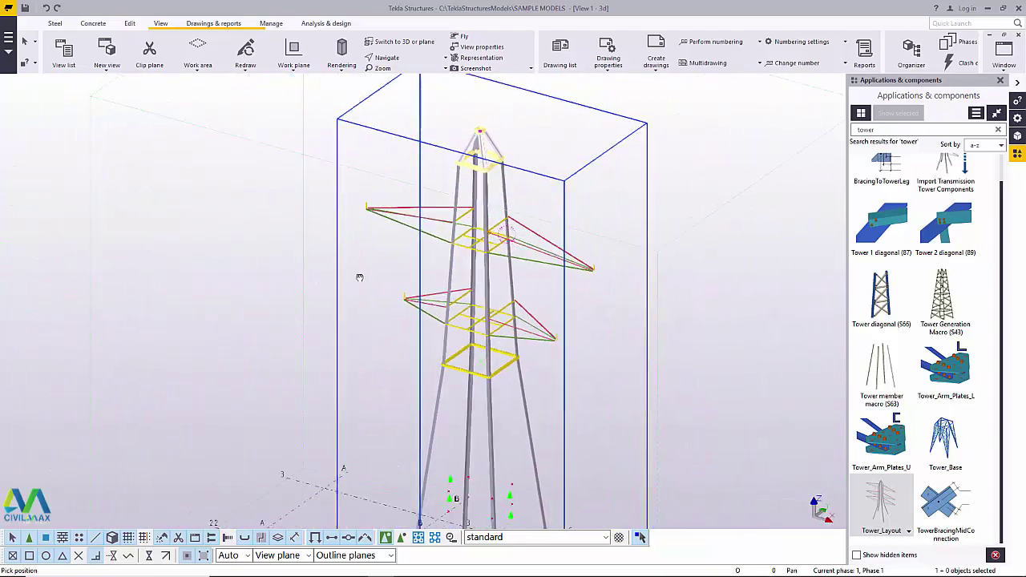
scroll(359, 277, "down", 5)
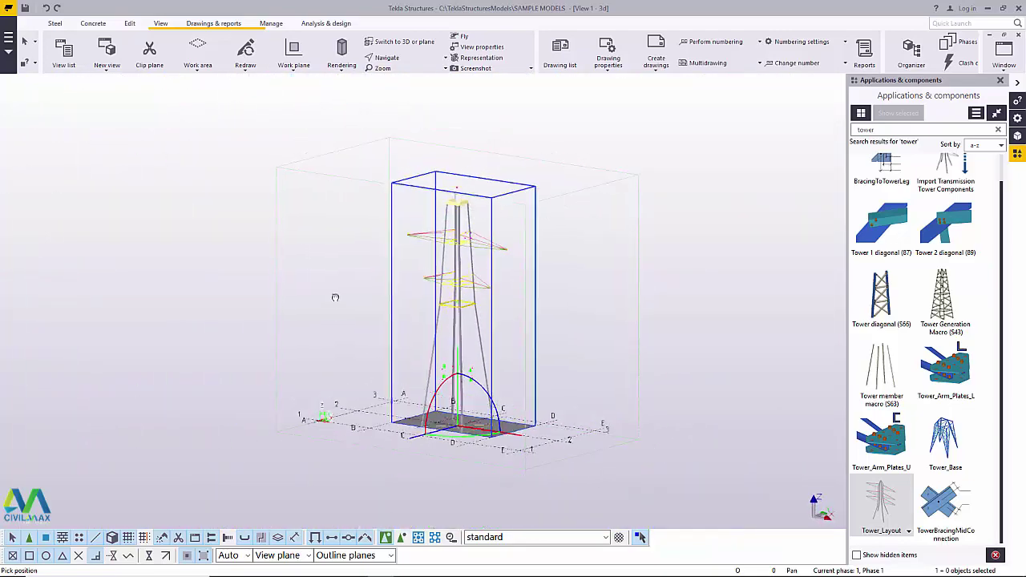
scroll(483, 273, "up", 5)
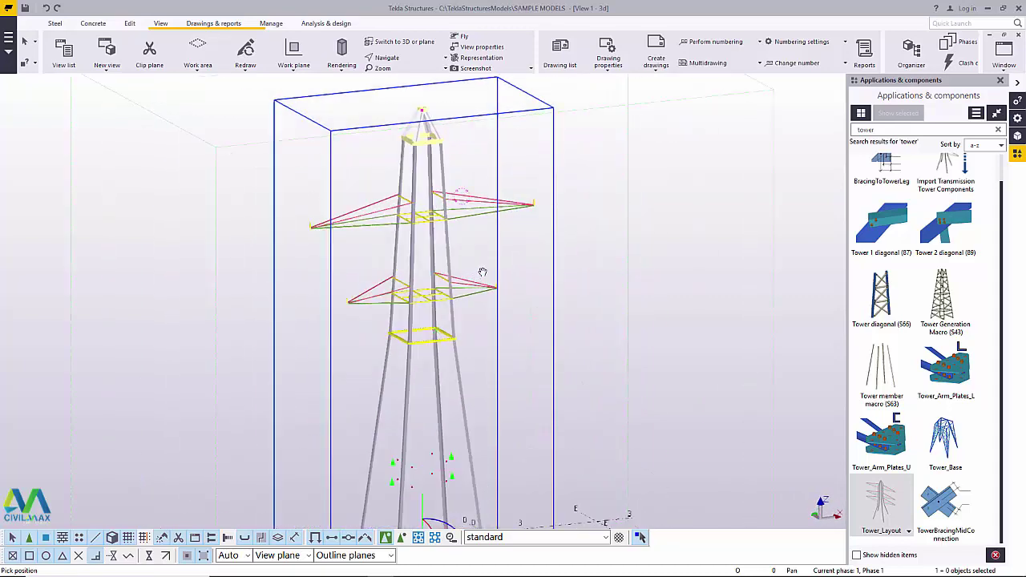
right_click(615, 170)
left_click(678, 184)
- Close the Applications & components catalog to enlarge the model view around the tower
left_click(999, 81)
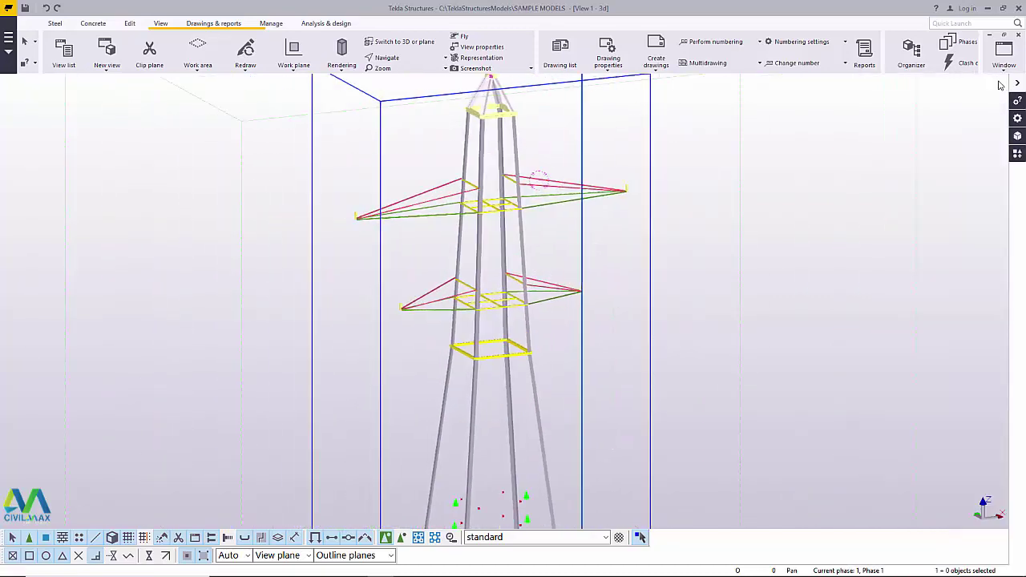
scroll(520, 133, "up", 3)
scroll(280, 277, "down", 3)
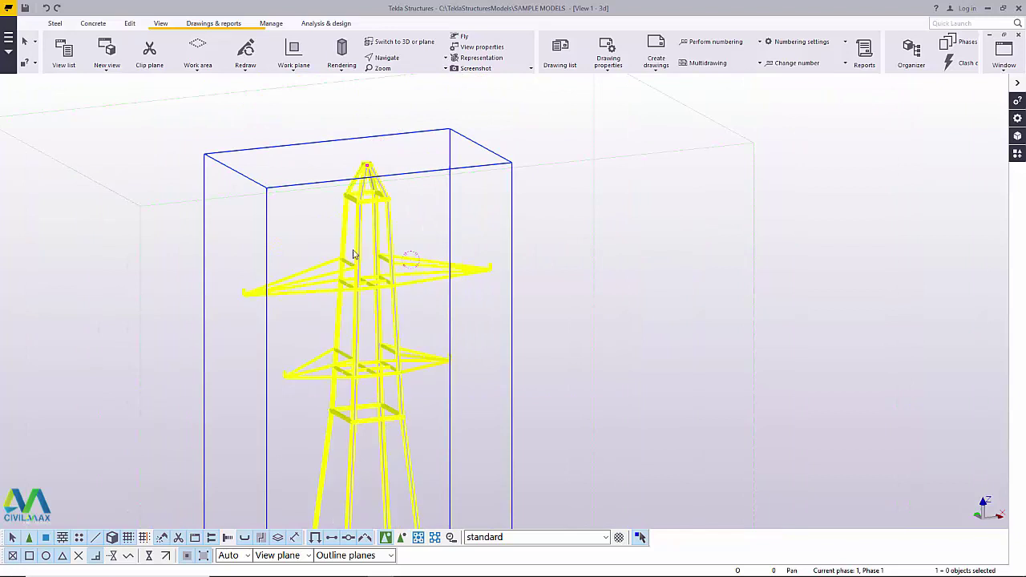
- Open the placed Tower_Layout component's settings and bring up its transmission tower cross arm parameters
left_click(387, 58)
left_click(392, 76)
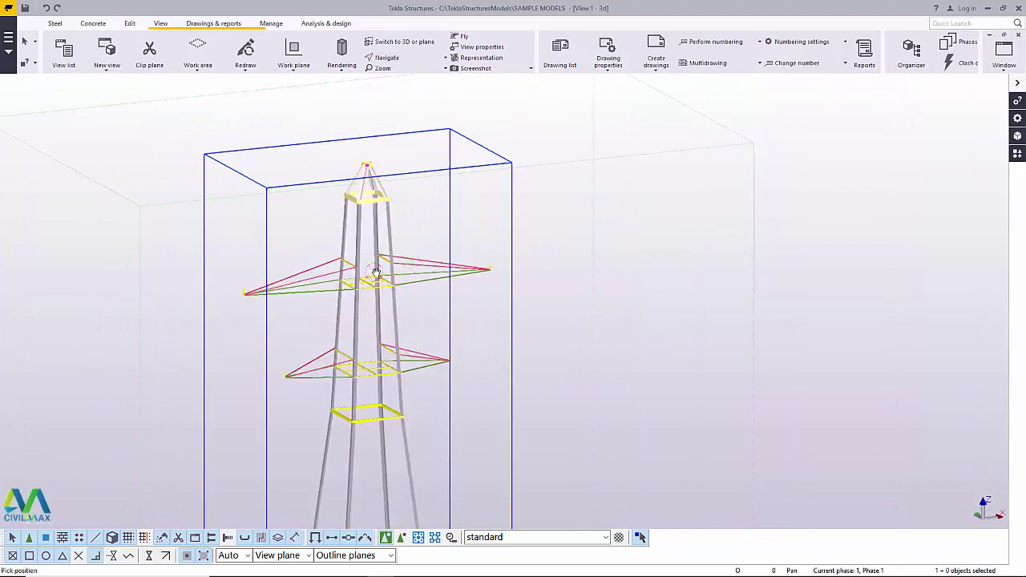
middle_click_drag(376, 272, 409, 289, "ctrl")
right_click(573, 190)
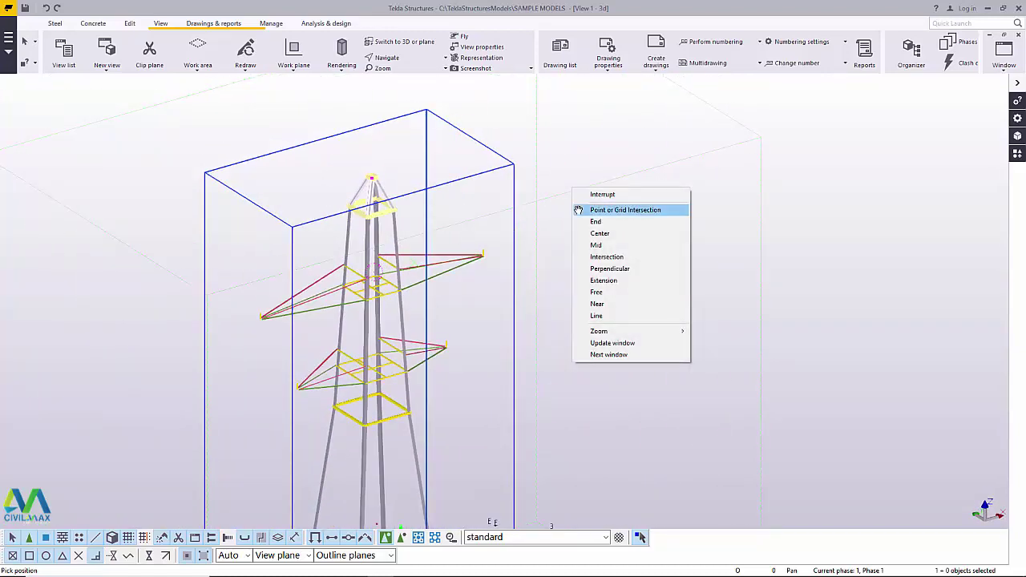
left_click(625, 210)
double_click(394, 229)
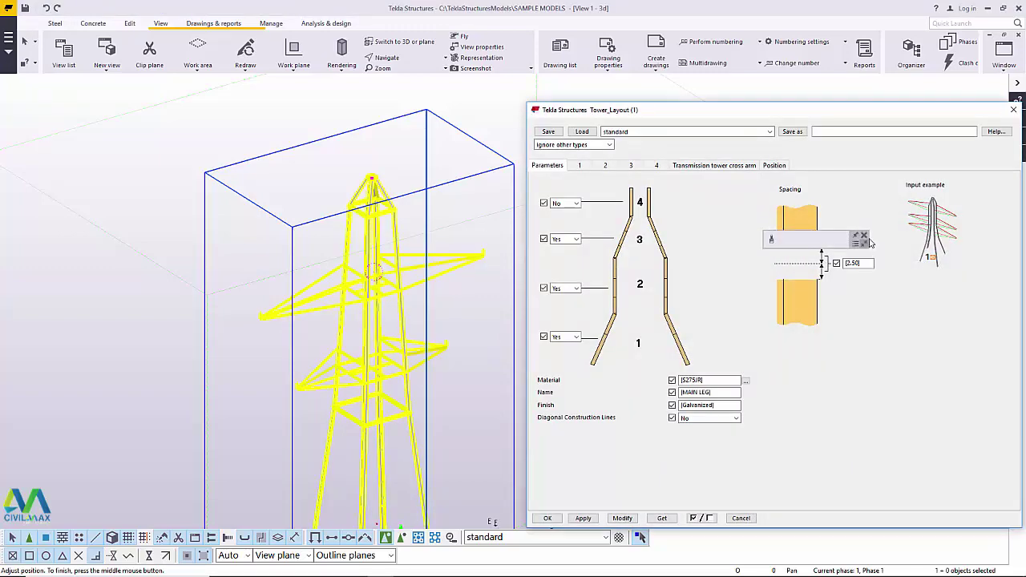
left_click(657, 166)
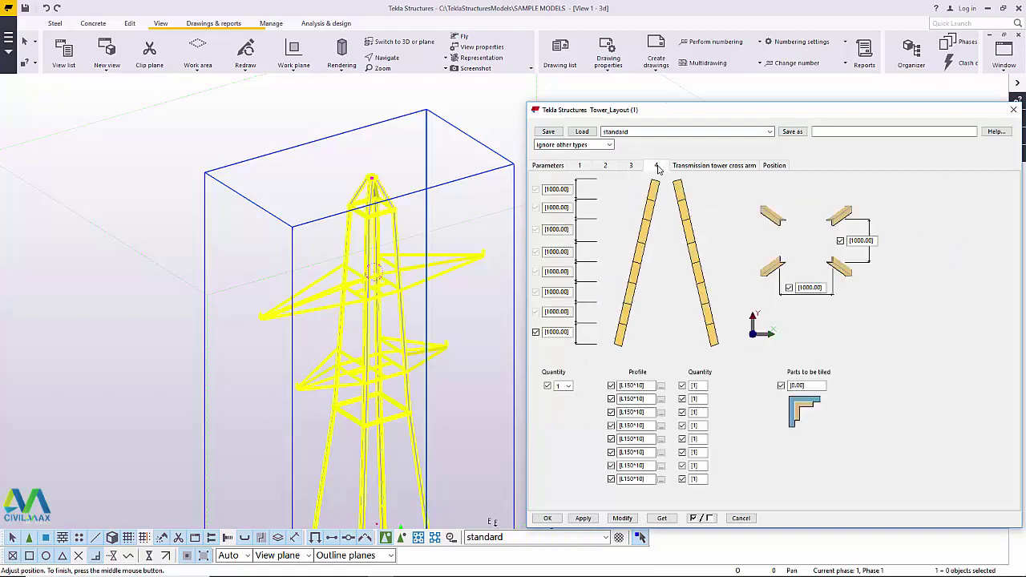
left_click(702, 166)
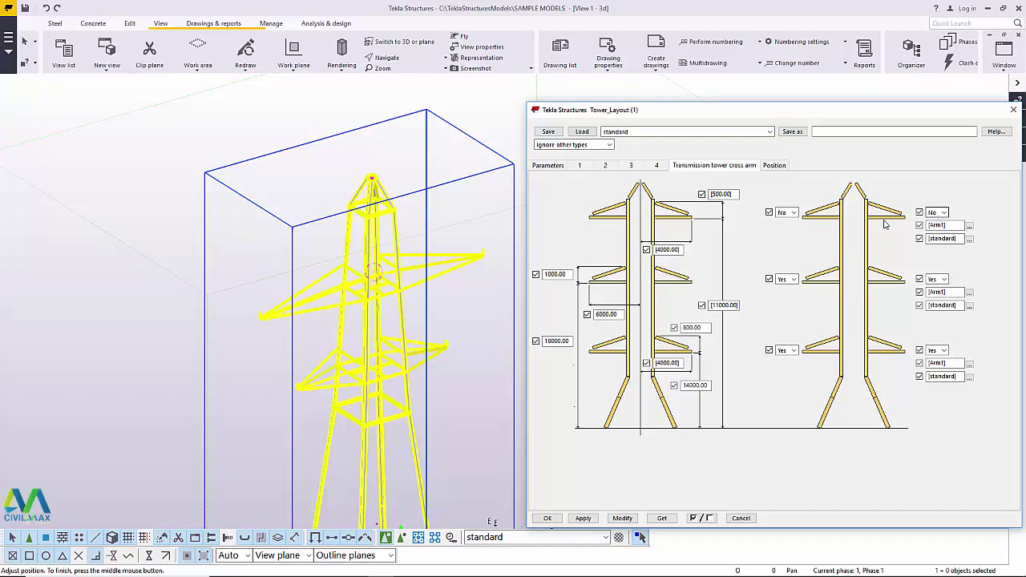
- Enable the topmost cross arms on both sides of the tower by setting them to Yes, keeping the Arm1 component
left_click(943, 213)
left_click(942, 224)
left_click(970, 227)
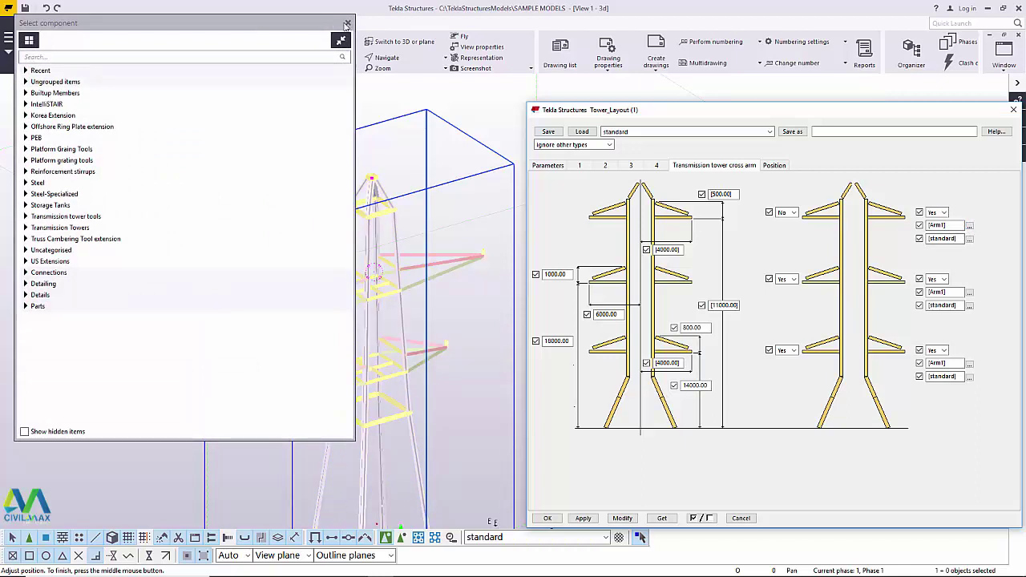
left_click(348, 23)
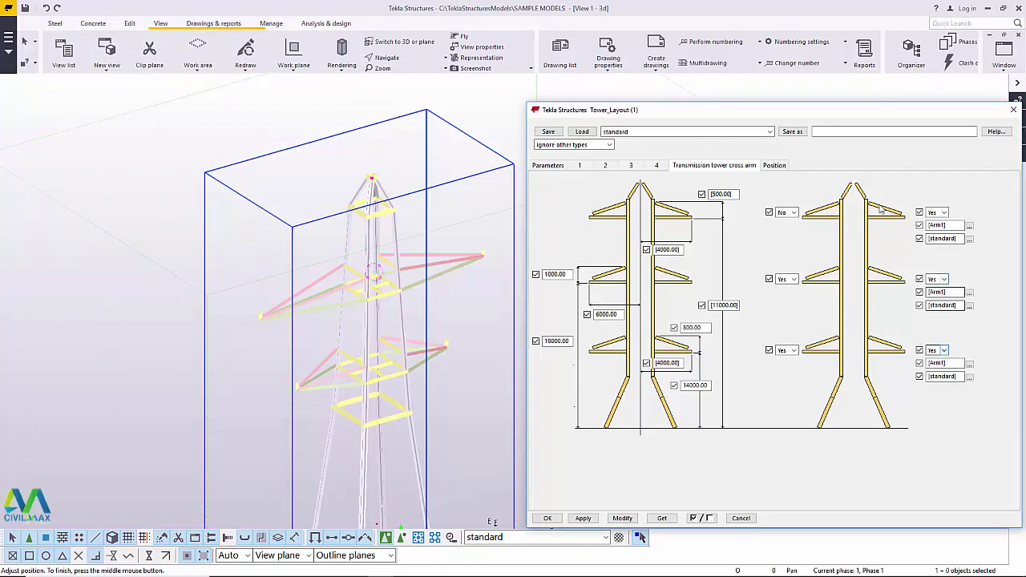
left_click(794, 214)
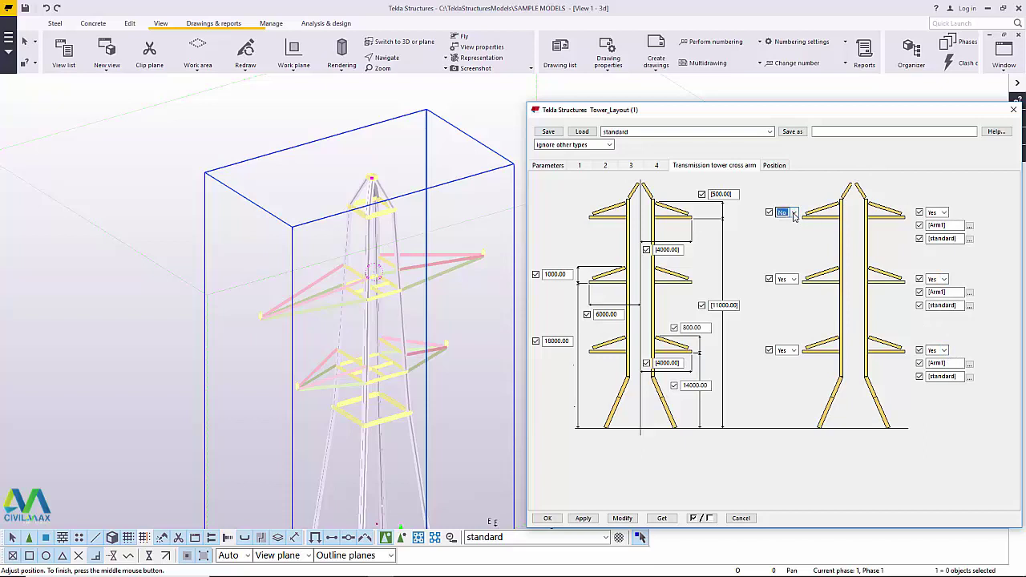
left_click(794, 214)
left_click(785, 224)
- Set the lowest cross arm's height above the base to 10000 and its length to 6000
left_click_drag(709, 385, 678, 385)
type("1")
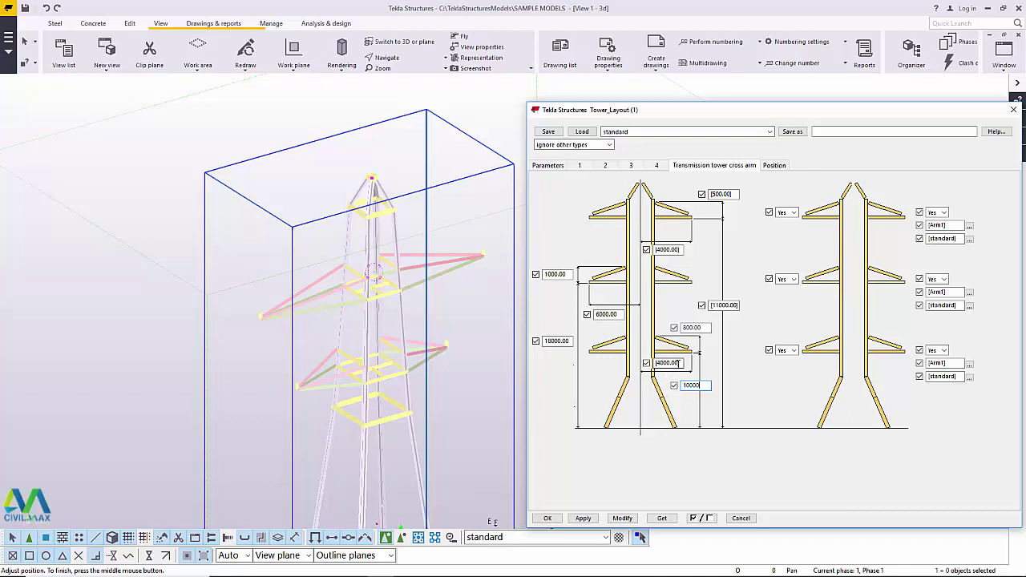
left_click(681, 363)
left_click_drag(681, 363, 659, 364)
type("6000")
- Set the height above the base to 15000 for the middle cross arm and 20000 for the top one
left_click_drag(571, 341, 542, 340)
type("15")
left_click(725, 306)
double_click(724, 305)
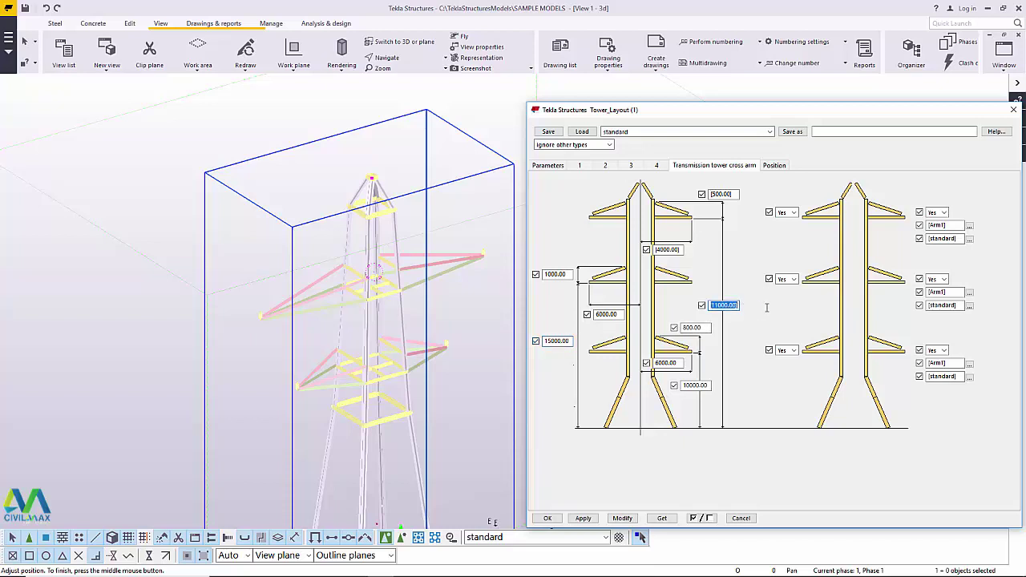
type("20")
- Set the vertical depth of the middle, lowest and top cross arms to 1500 each
double_click(546, 274)
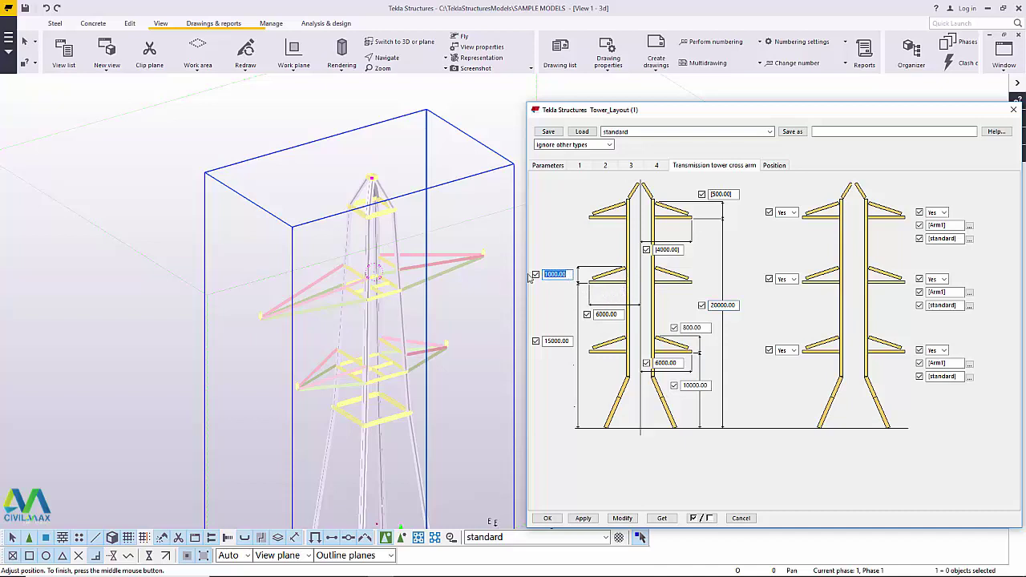
type("1500")
double_click(691, 327)
type("1")
left_click(728, 193)
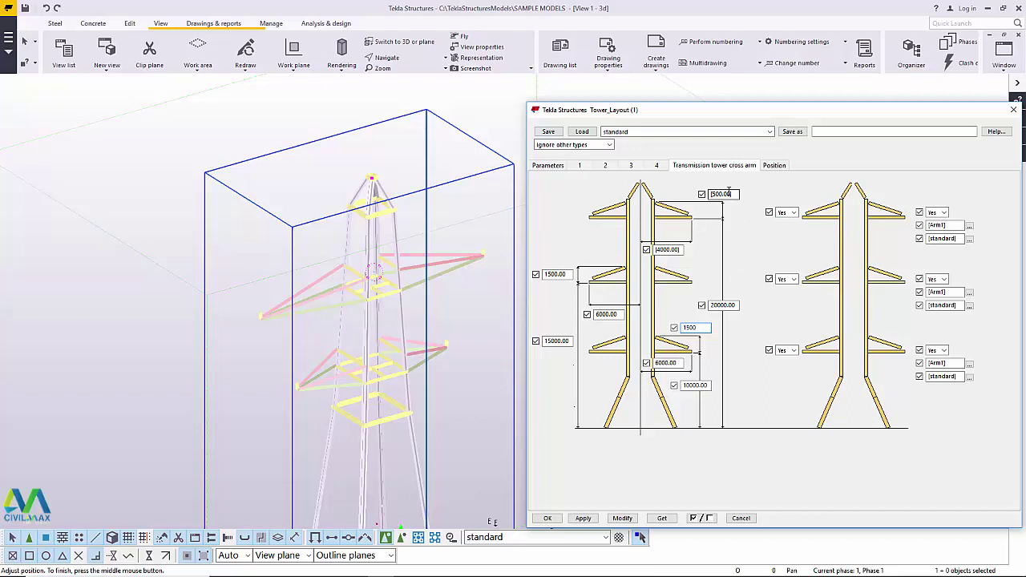
double_click(733, 194)
type("1500")
- Set the top cross arm's length to 6000 and apply the cross arm changes to the placed tower
left_click_drag(682, 250, 655, 250)
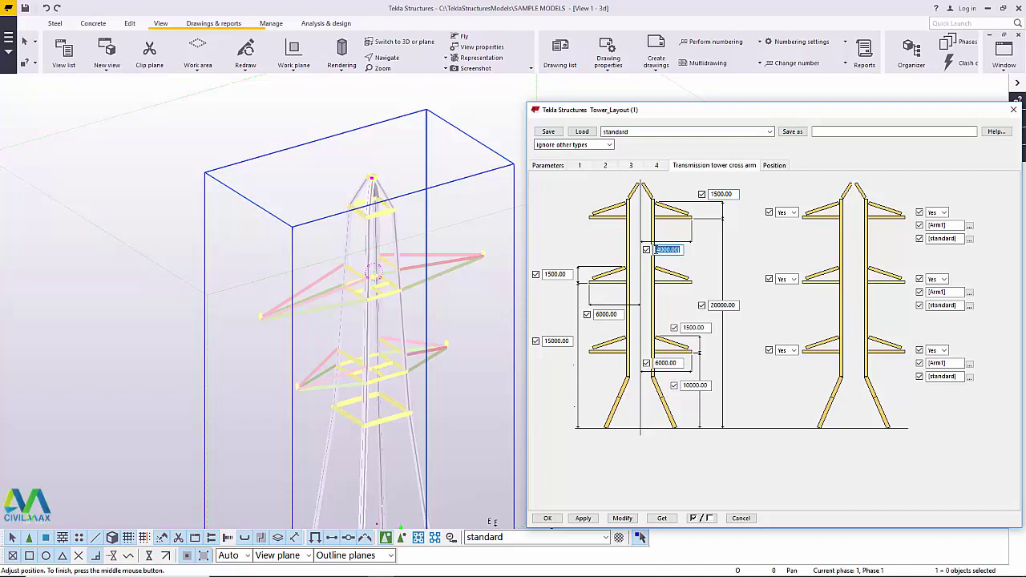
type("4")
left_click(774, 165)
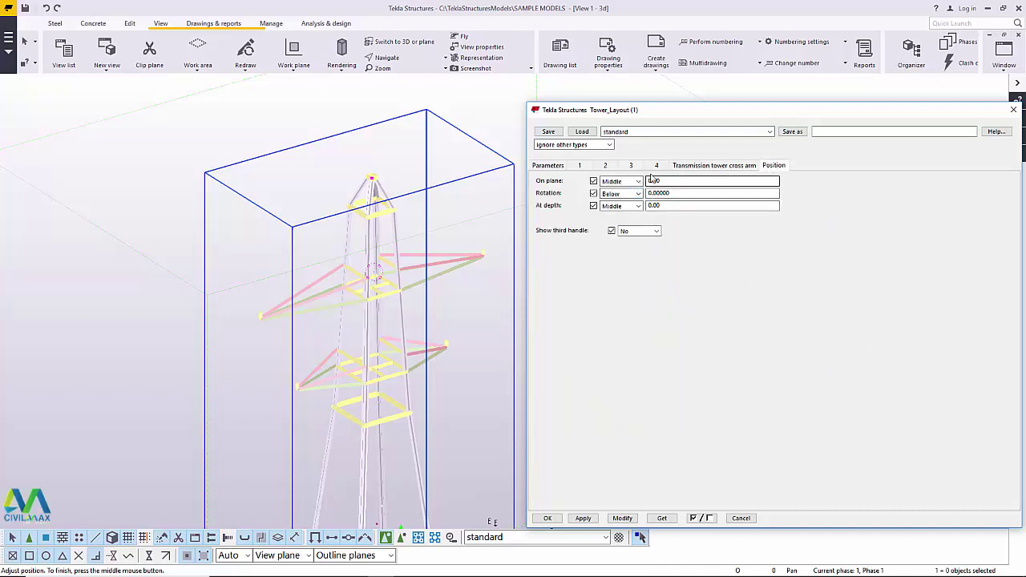
left_click(685, 167)
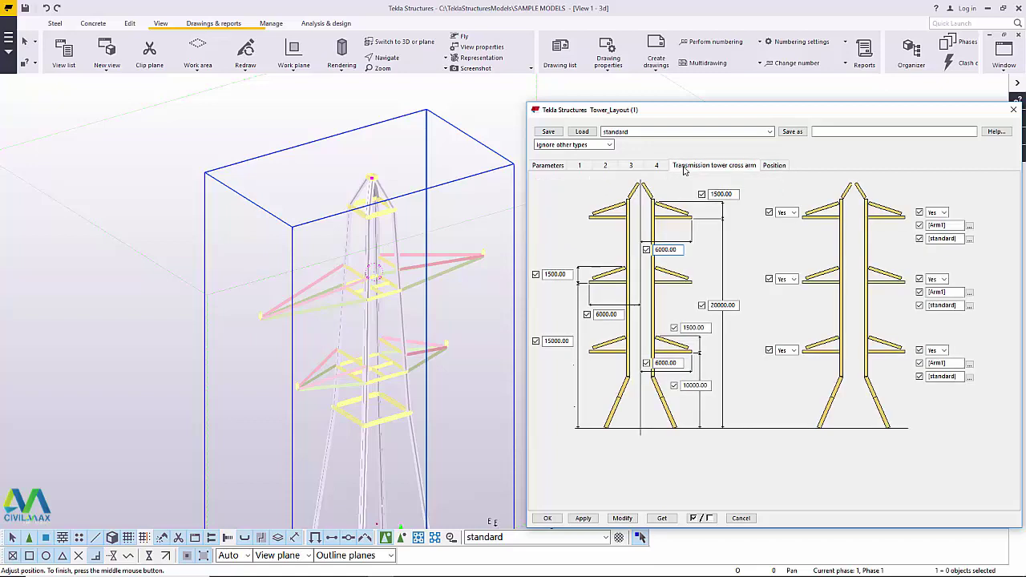
left_click(623, 519)
- Inspect the three cross arm levels of the modified tower from different angles and distances
scroll(435, 222, "down", 3)
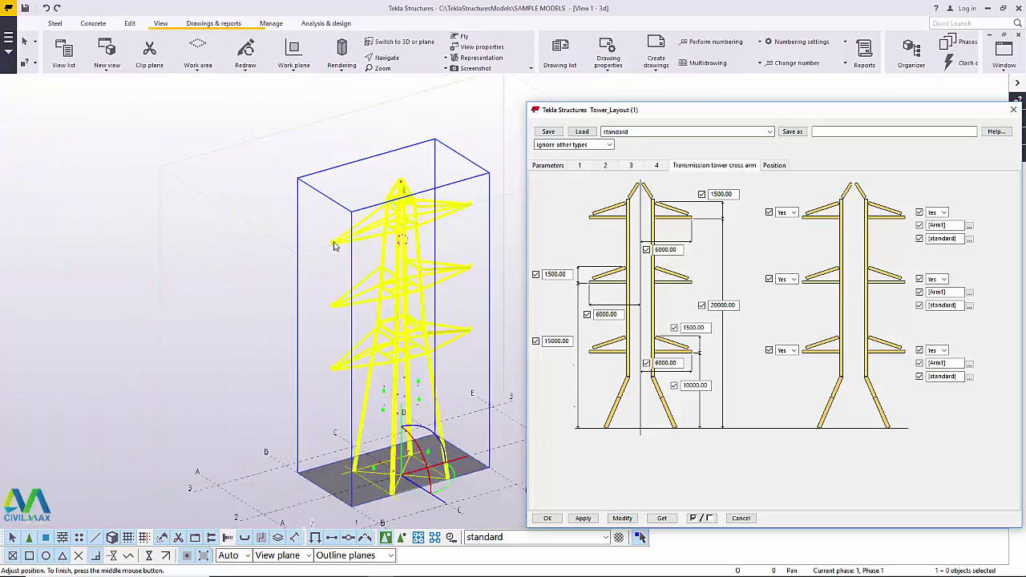
scroll(412, 286, "up", 3)
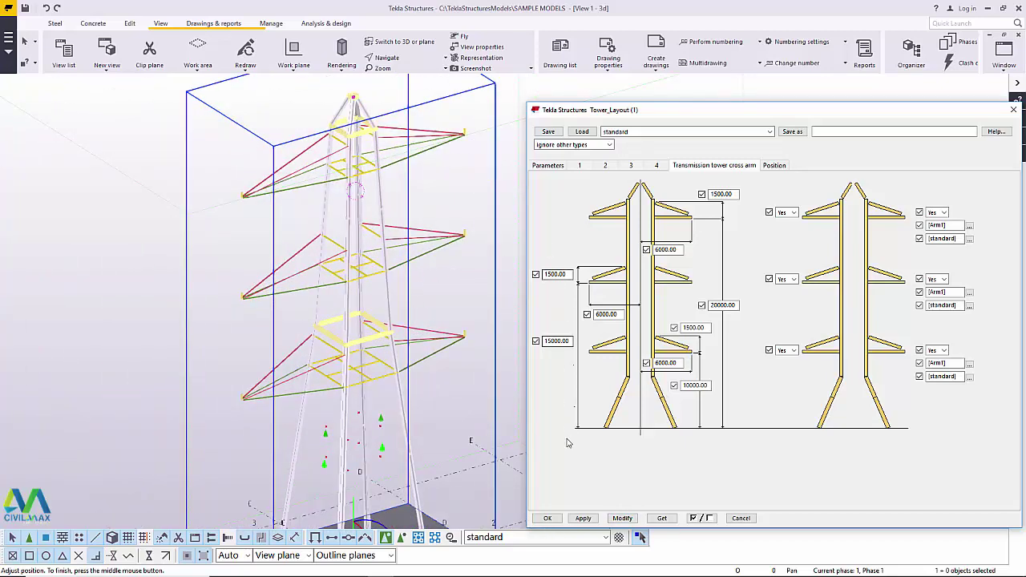
left_click(605, 227)
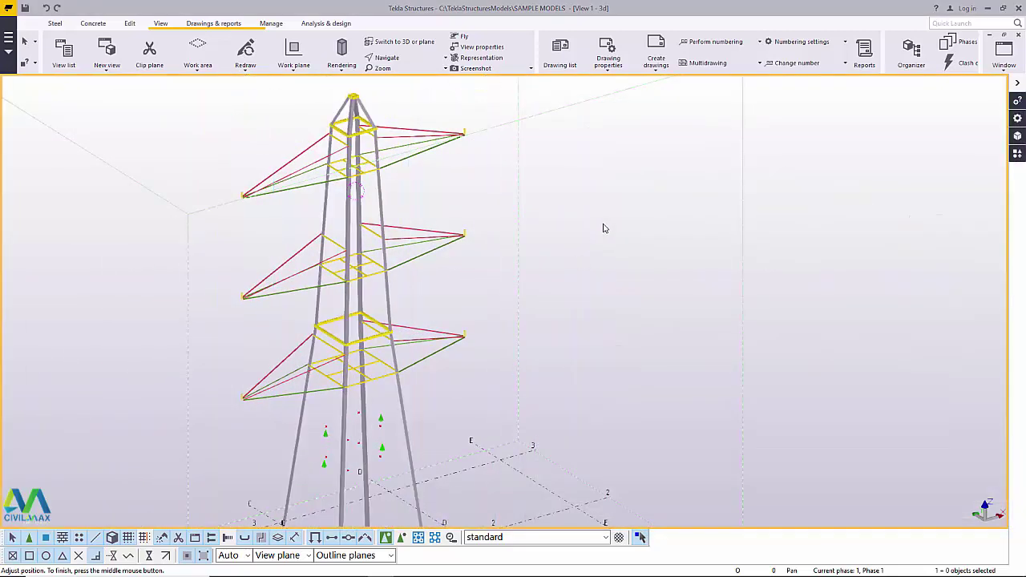
scroll(625, 362, "down", 1)
scroll(345, 313, "up", 3)
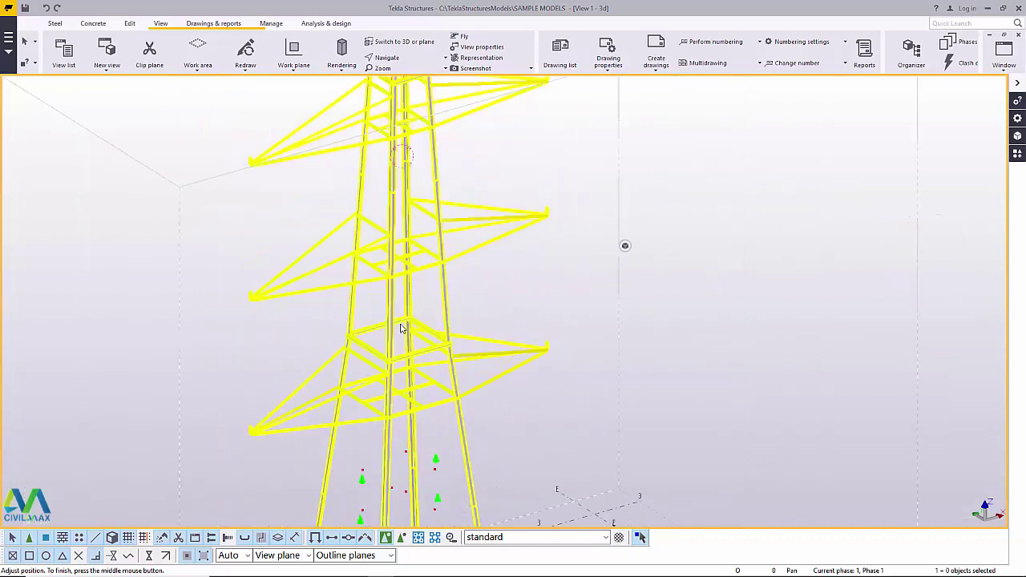
left_click(387, 58)
left_click(396, 75)
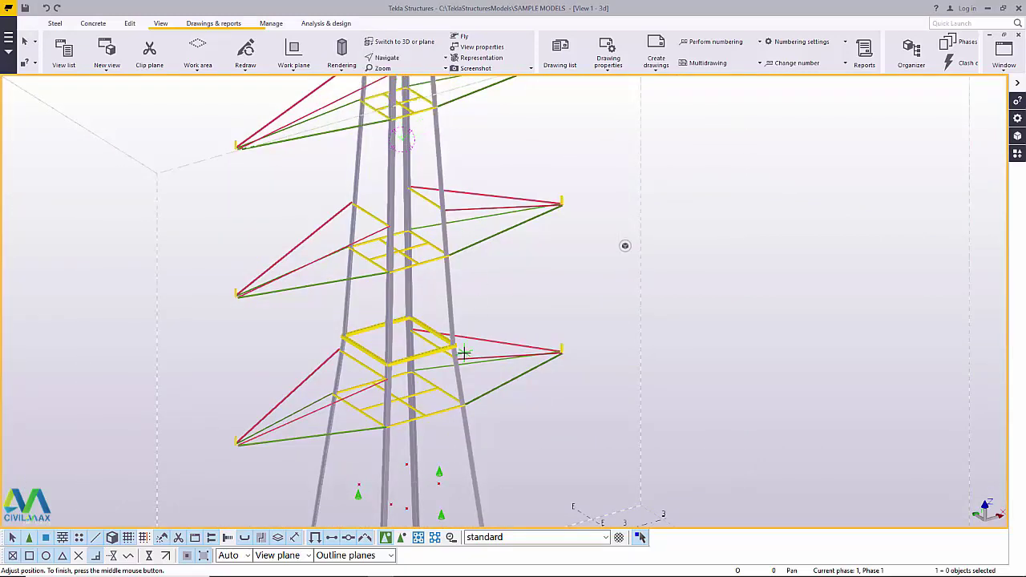
left_click_drag(458, 346, 443, 329)
scroll(497, 397, "down", 3)
scroll(443, 329, "down", 2)
middle_click_drag(442, 329, 477, 314, "ctrl")
scroll(520, 345, "up", 5)
- End the view rotation and redraw the view to clear the temporary markers around the tower
right_click(700, 179)
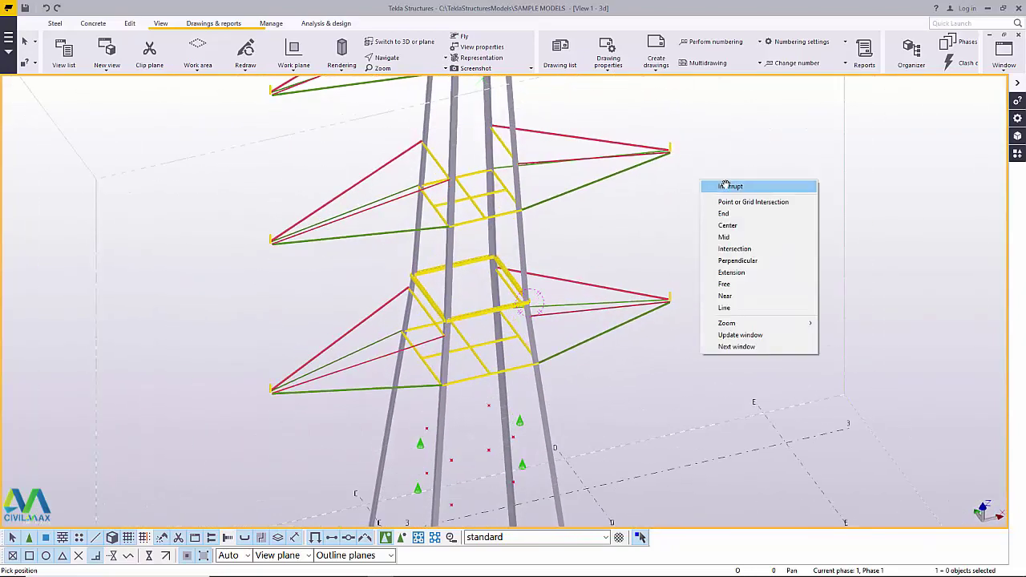
left_click(725, 184)
right_click(720, 161)
left_click(725, 164)
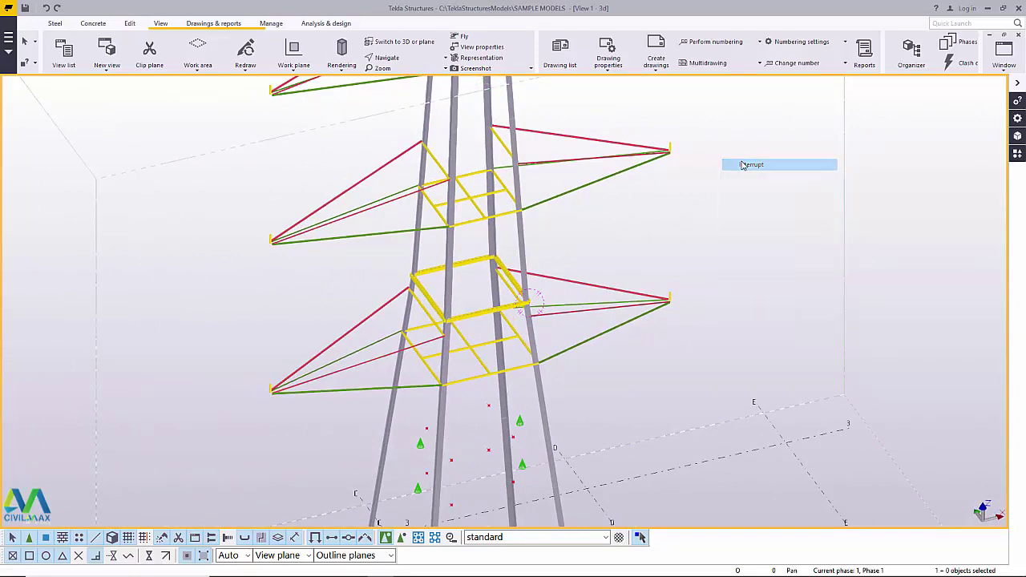
right_click(722, 116)
left_click(758, 173)
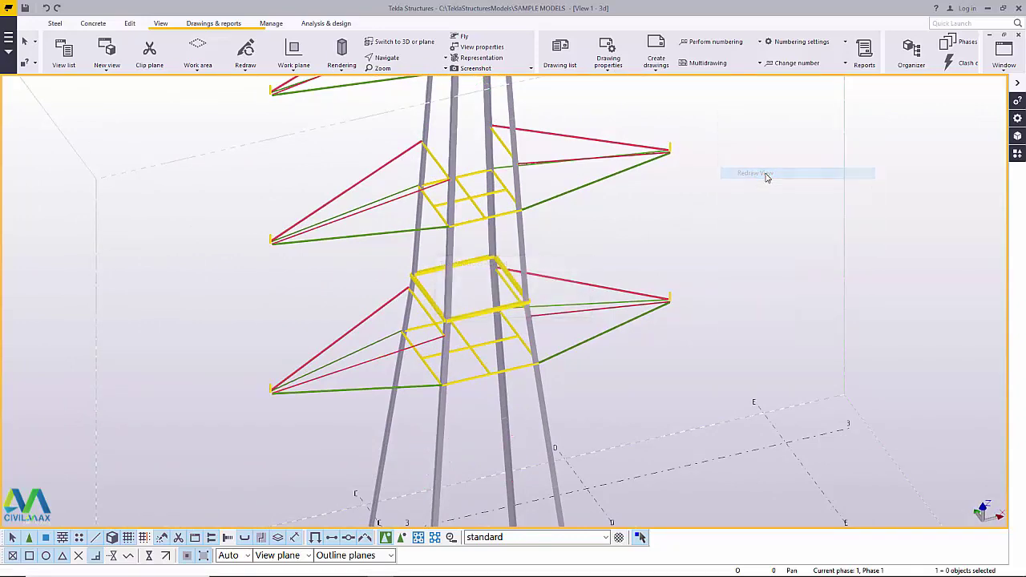
- Examine the whole tower, from its legs to the cross arms, at low and raised viewing angles
scroll(513, 316, "down", 4)
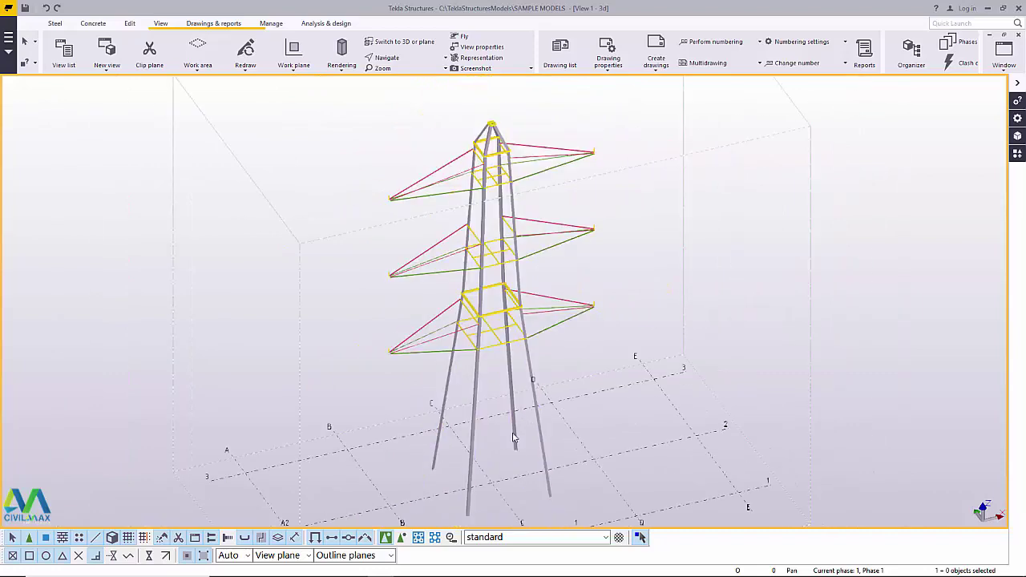
scroll(513, 435, "up", 1)
left_click(403, 59)
left_click(413, 75)
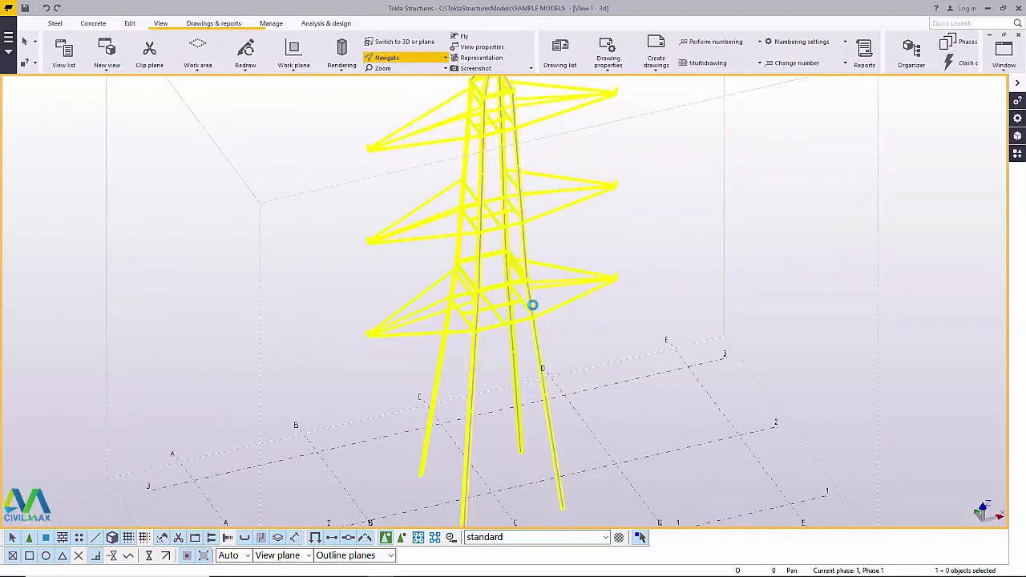
mouse_move(532, 305)
left_mouse_down()
mouse_move(459, 287)
mouse_move(560, 254)
left_mouse_up()
right_click(654, 180)
left_click(661, 179)
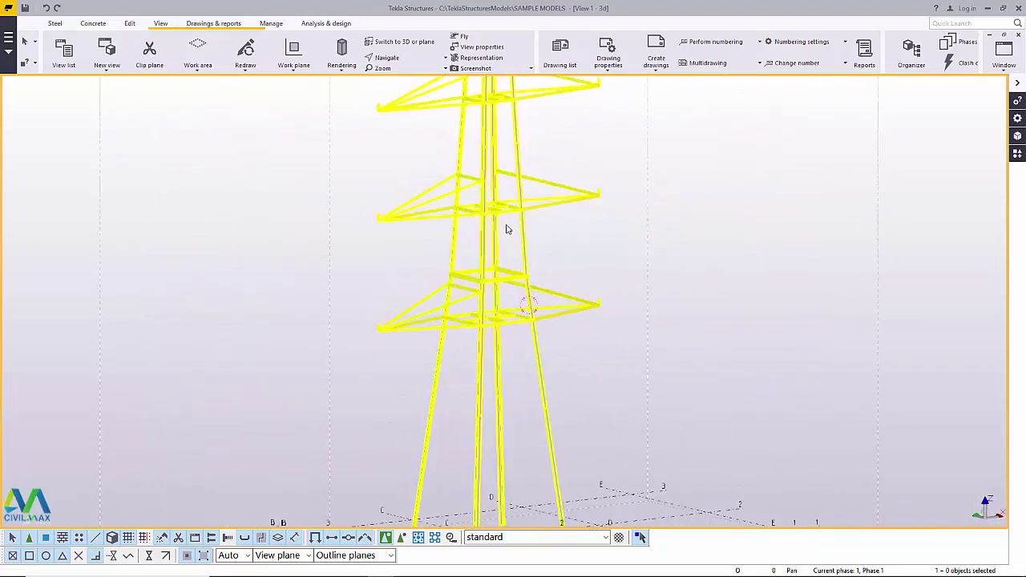
left_click(407, 59)
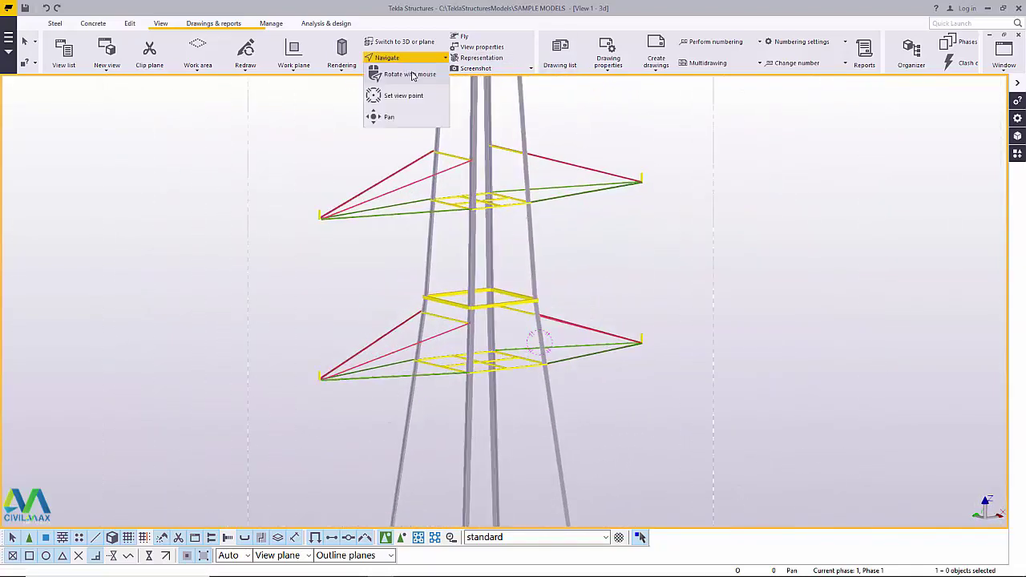
left_click(413, 76)
mouse_move(476, 281)
left_mouse_down()
mouse_move(514, 306)
mouse_move(490, 292)
left_mouse_up()
scroll(495, 274, "down", 2)
right_click(809, 141)
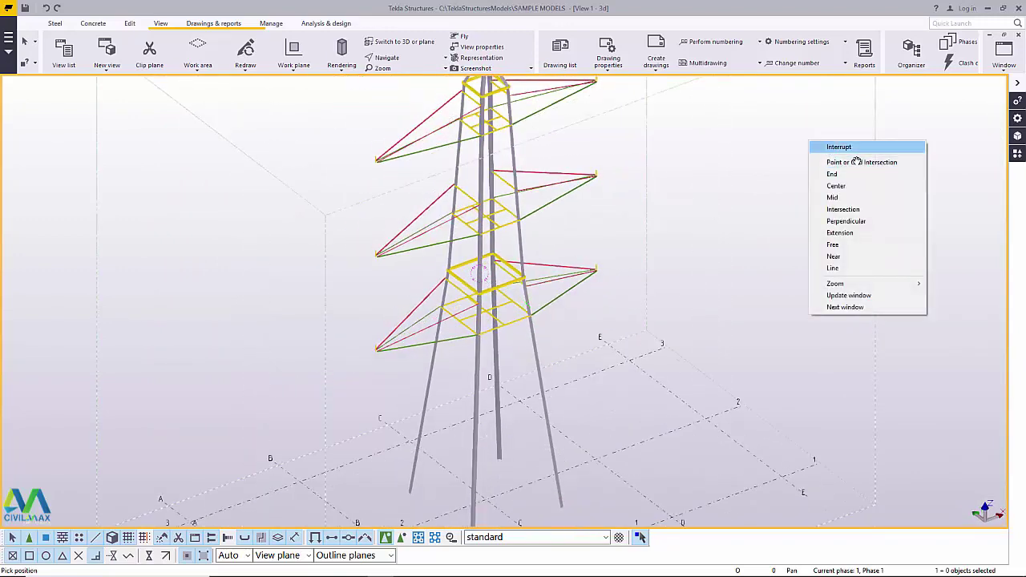
- Open the Tower diagonal (S66) component's settings from the Applications & components catalog and reposition the dialog beside the tower
left_click(1017, 154)
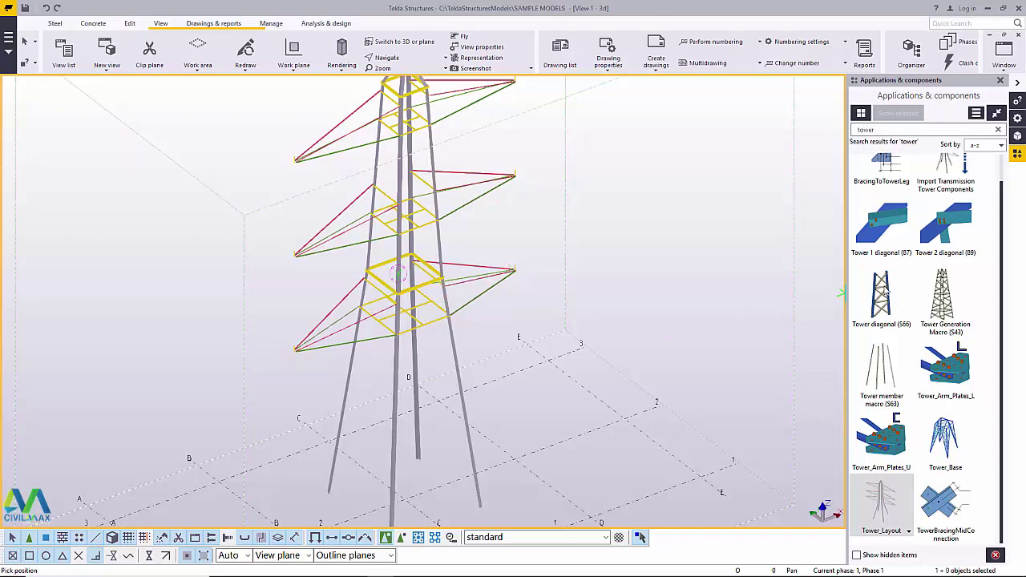
double_click(885, 293)
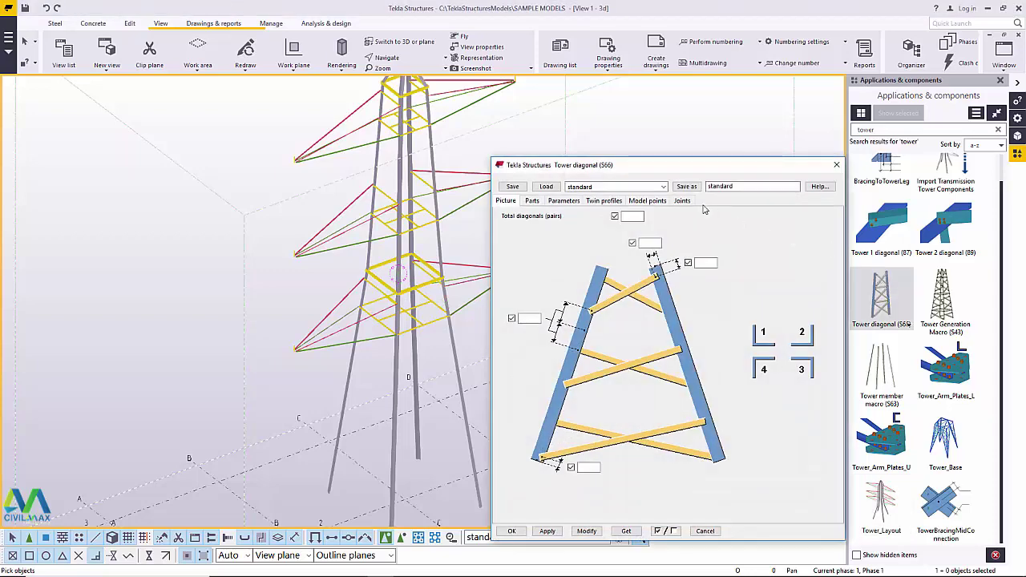
left_click_drag(676, 172, 693, 122)
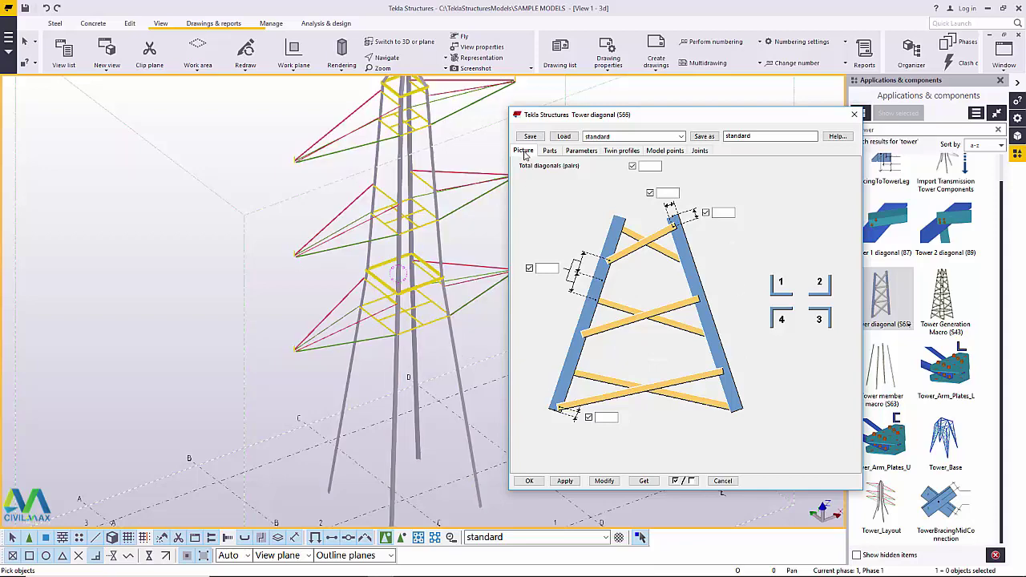
- Review the Tower diagonal parts and browse the RSA angles for the diagonal profile, keeping RSA65*50*6
left_click(550, 151)
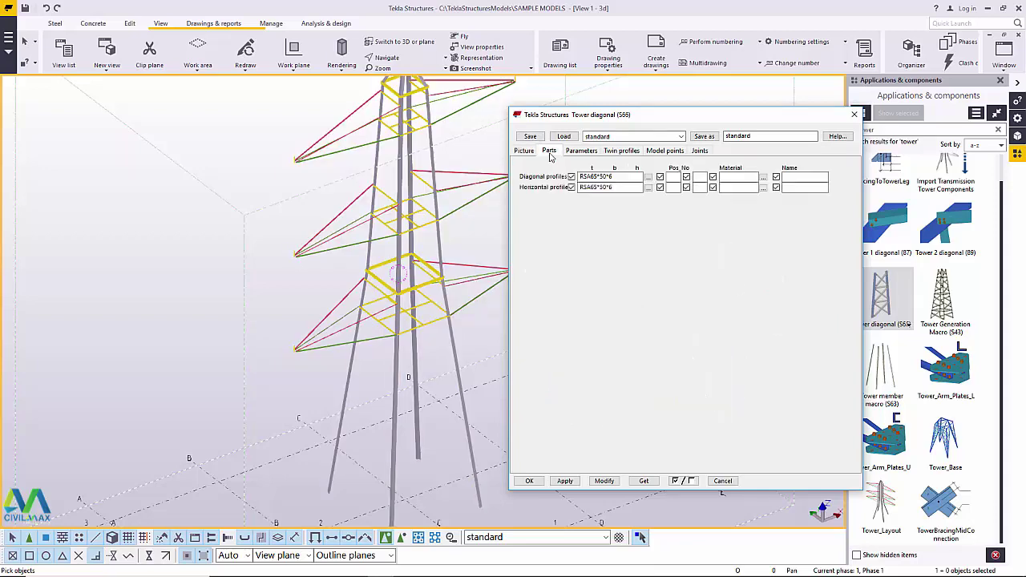
left_click(649, 179)
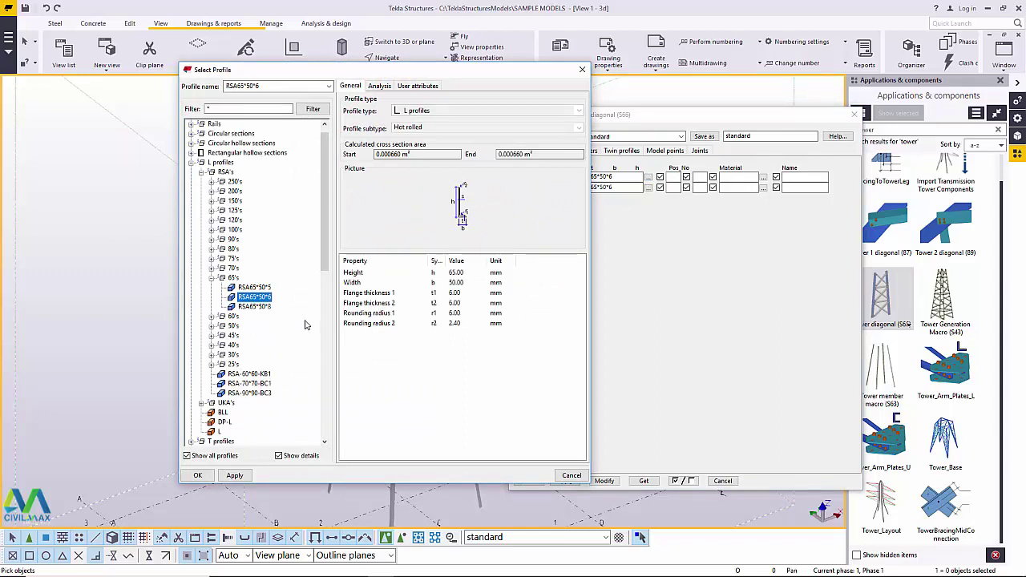
left_click(583, 71)
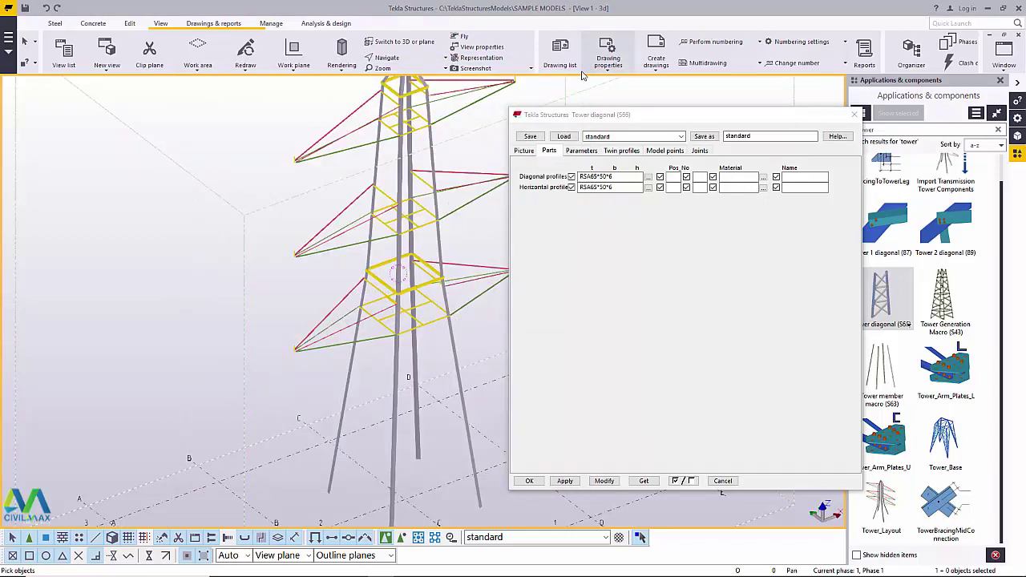
left_click(422, 122)
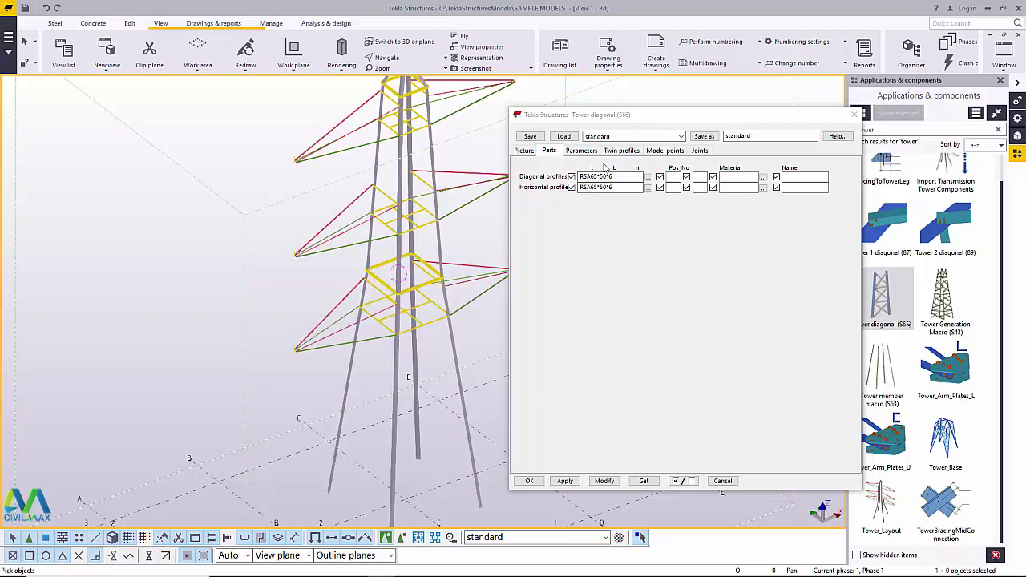
- Choose the crossed arrangement for the diagonals in the Tower diagonal (S66) parameters
left_click(582, 151)
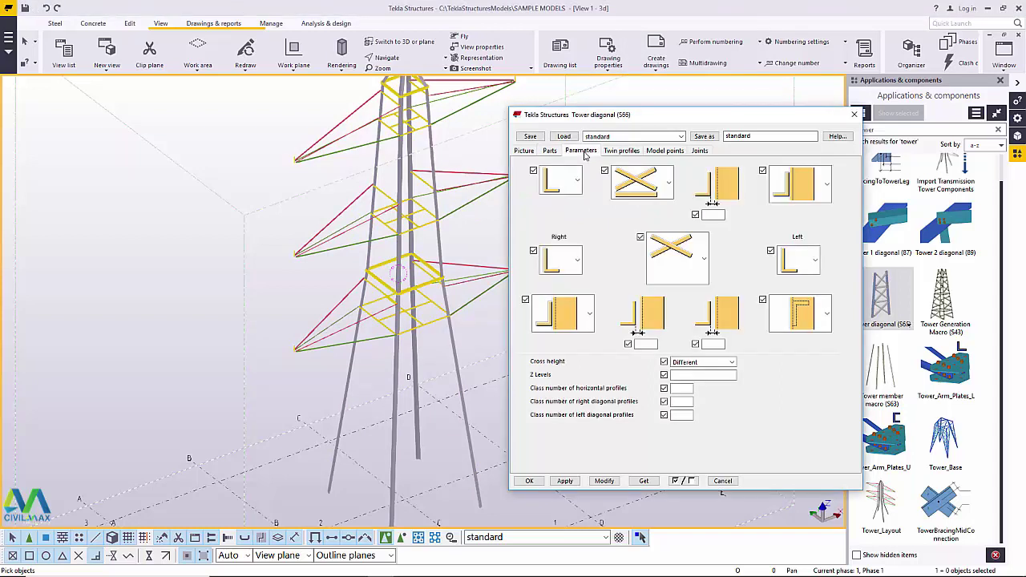
left_click(705, 262)
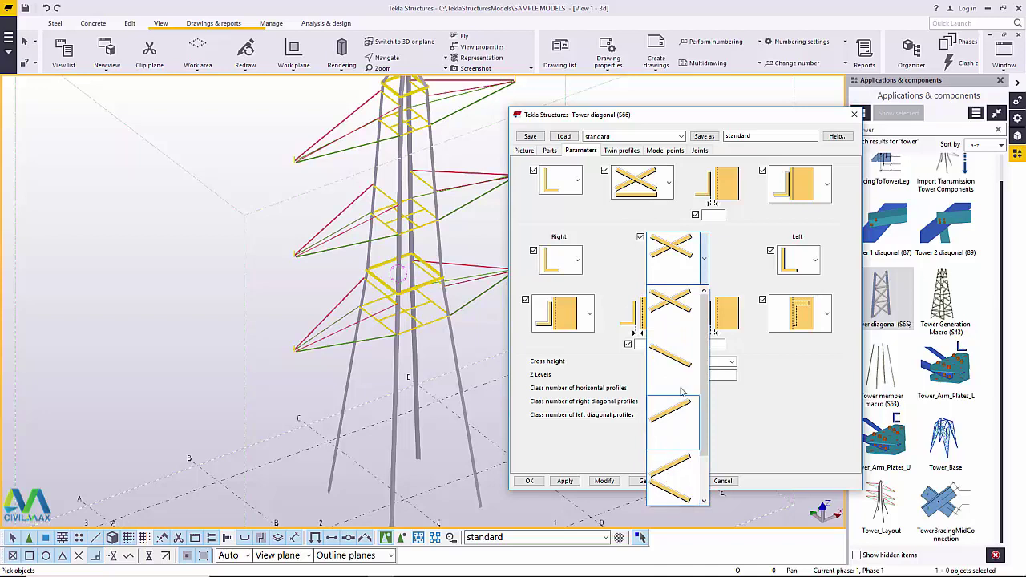
left_click(672, 311)
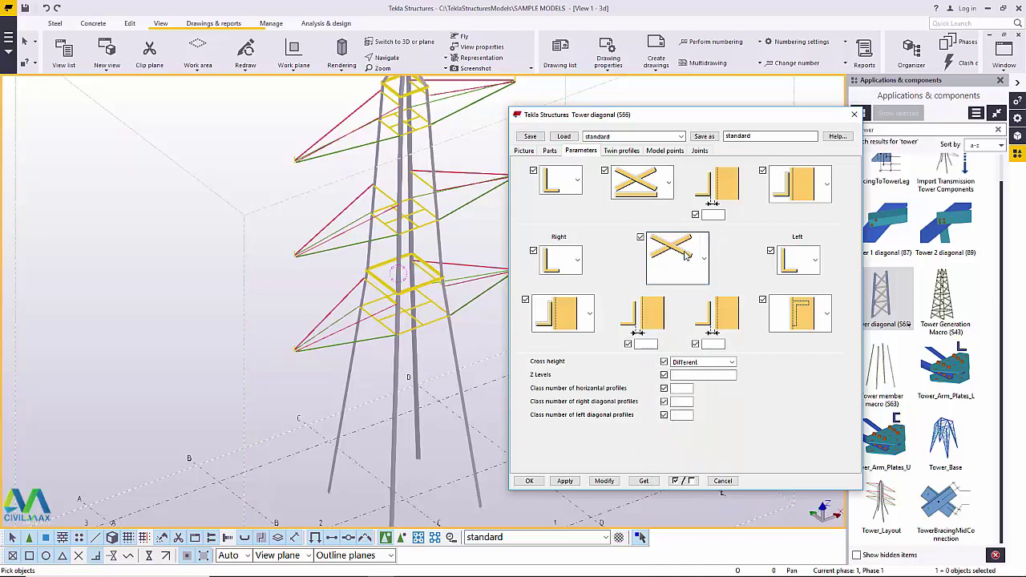
- Review the twin profile and model point options of Tower diagonal (S66), and apply and accept the settings
left_click(624, 151)
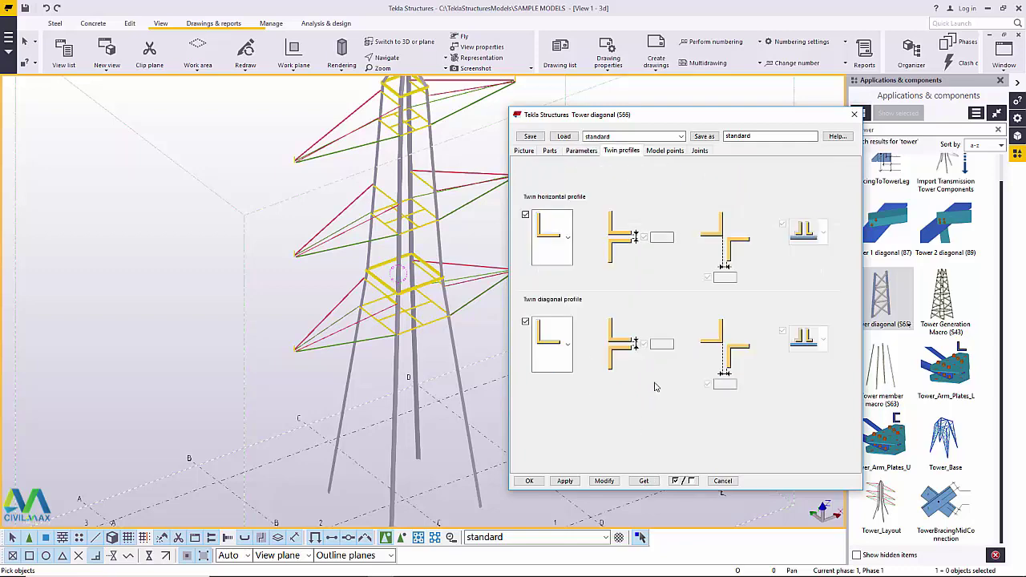
left_click(667, 153)
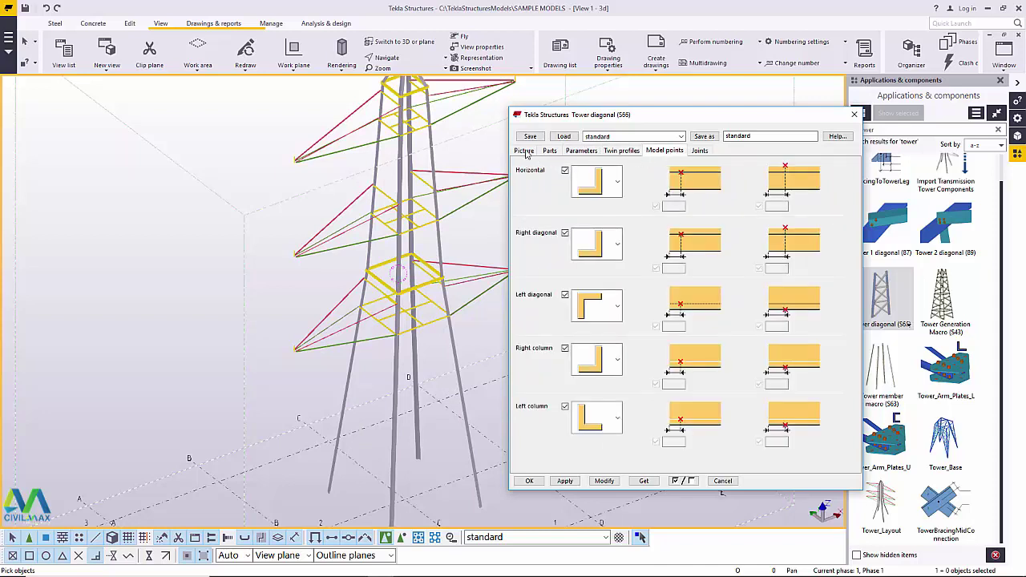
left_click(606, 481)
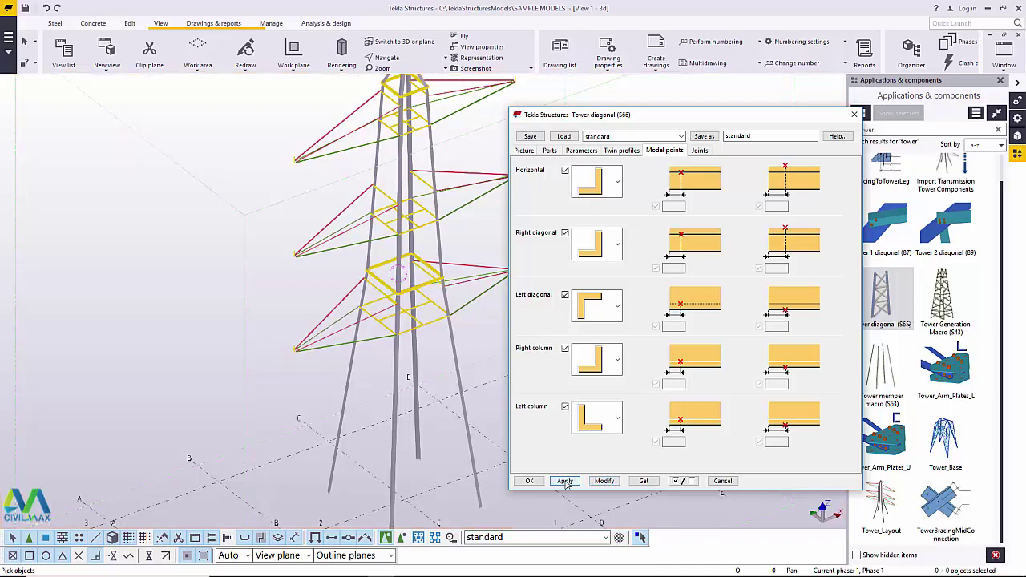
left_click(529, 481)
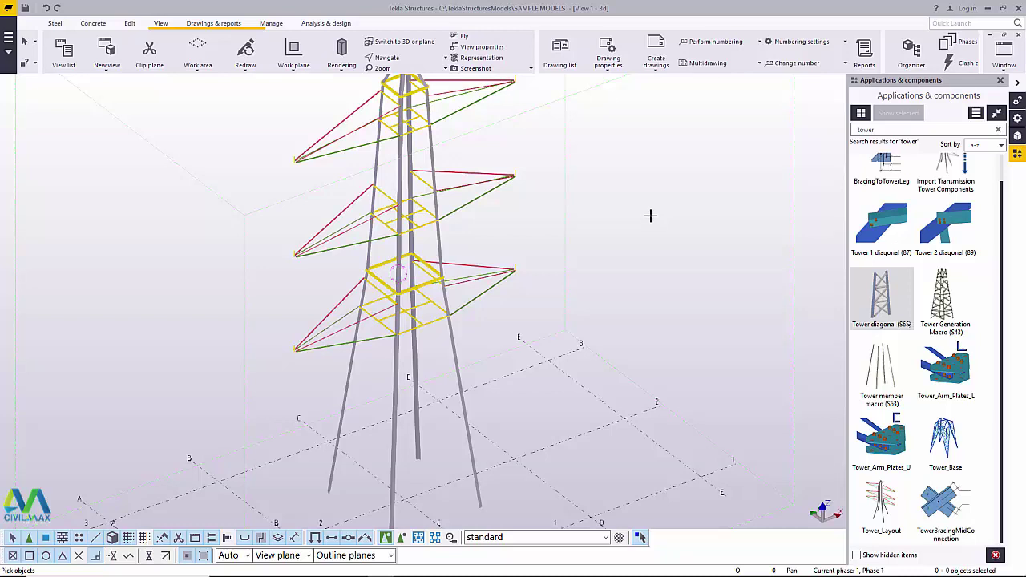
- Enable selection of objects inside components and add Tower diagonal (S66) bracing between two lower leg sections on the first tower face
scroll(650, 215, "down", 1)
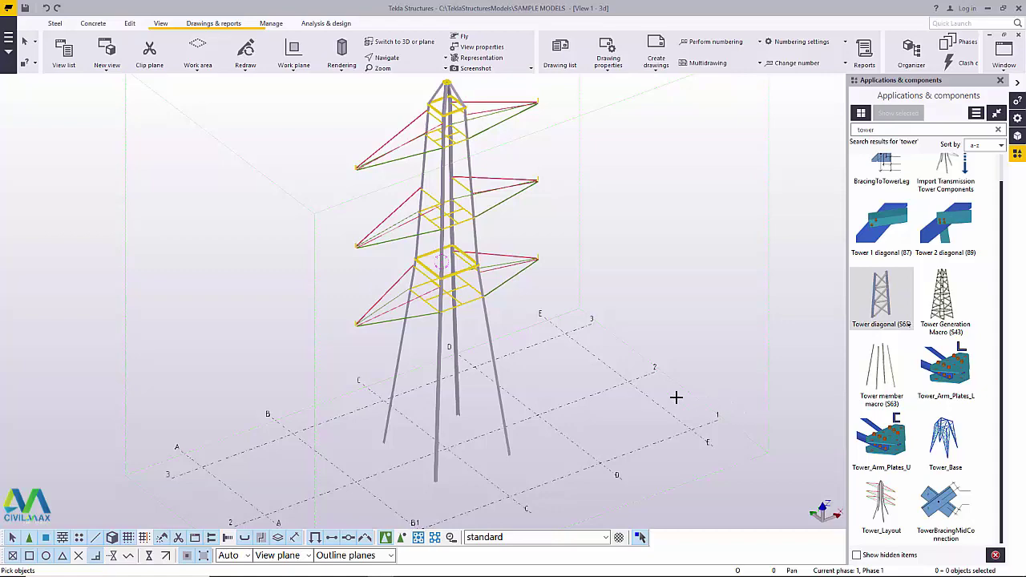
scroll(453, 463, "up", 2)
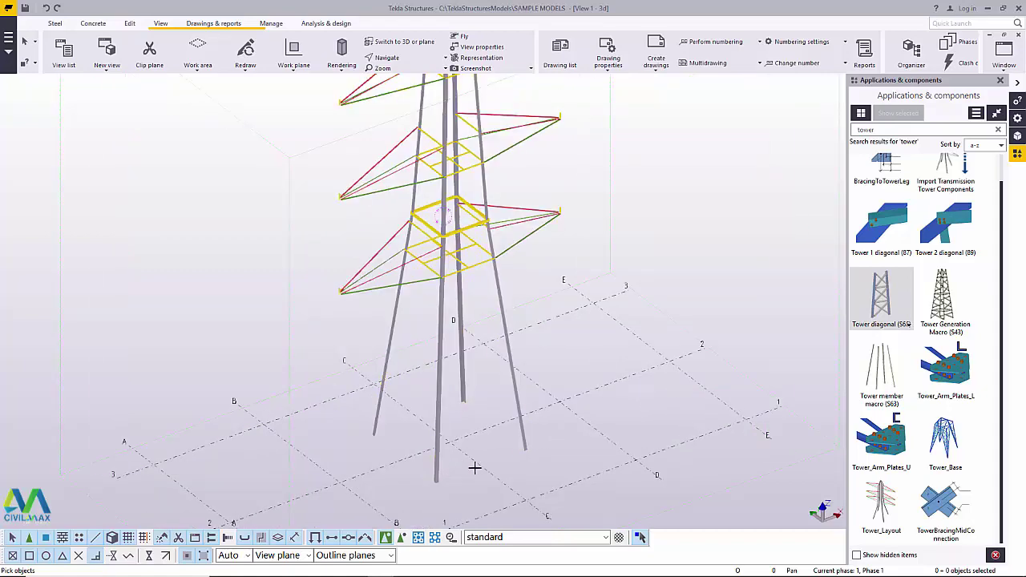
scroll(441, 385, "up", 1)
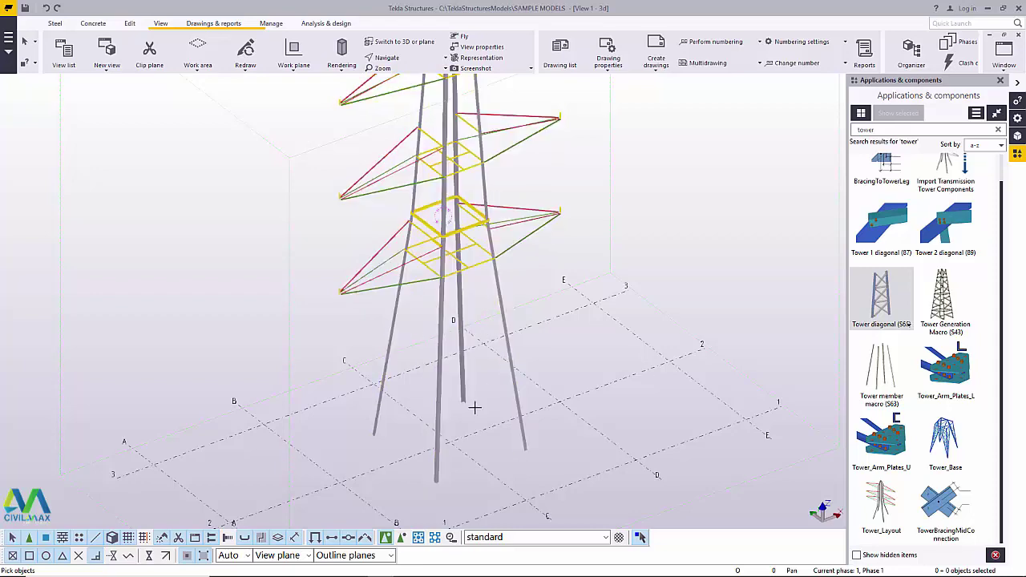
left_click(402, 539)
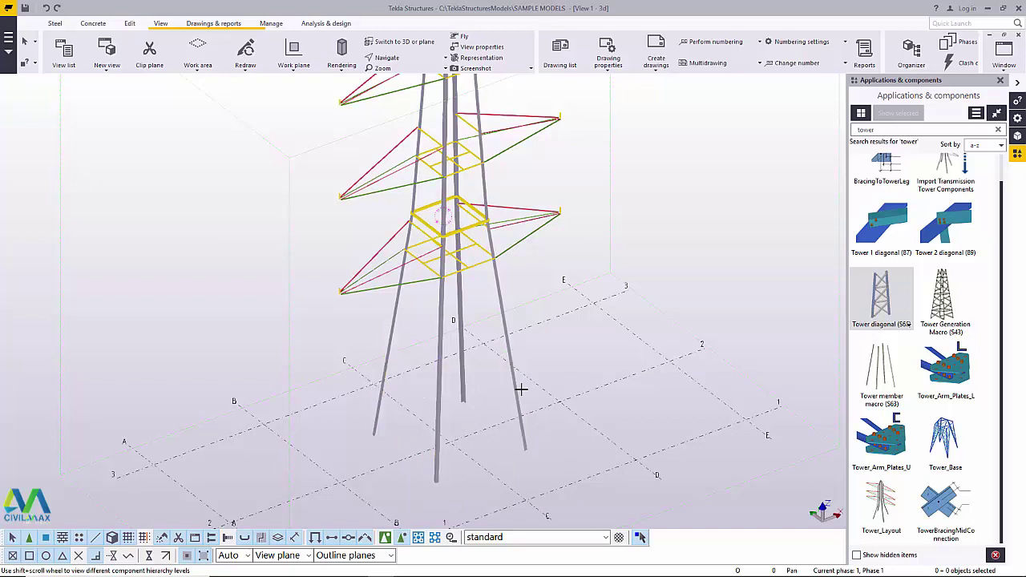
scroll(504, 446, "up", 1)
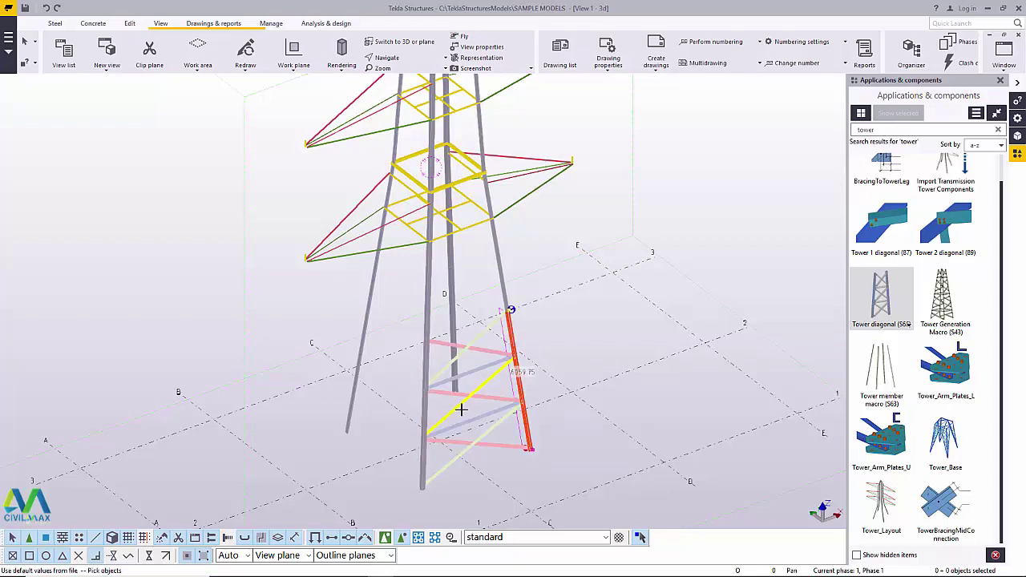
scroll(499, 405, "up", 2)
right_click(606, 294)
left_click(625, 302)
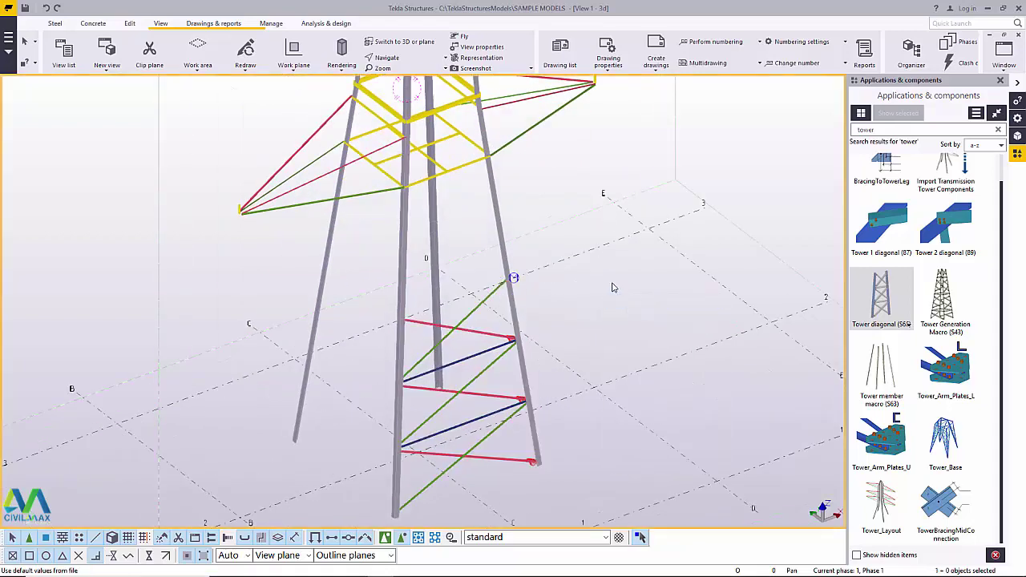
- Add Tower diagonal (S66) bracing between the lower leg sections on the adjacent second face and end the command
scroll(517, 463, "up", 3)
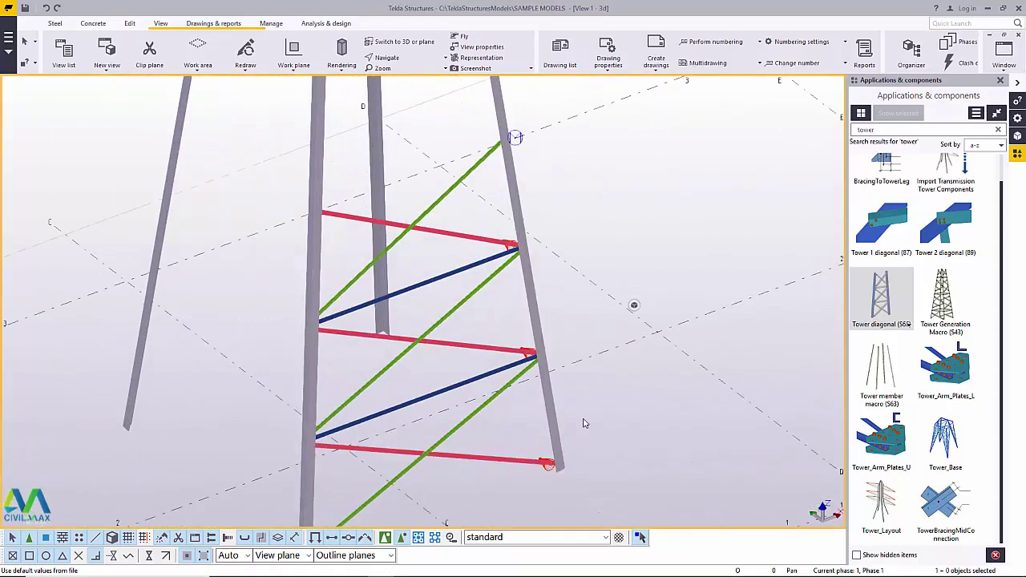
scroll(591, 396, "down", 2)
scroll(590, 396, "down", 2)
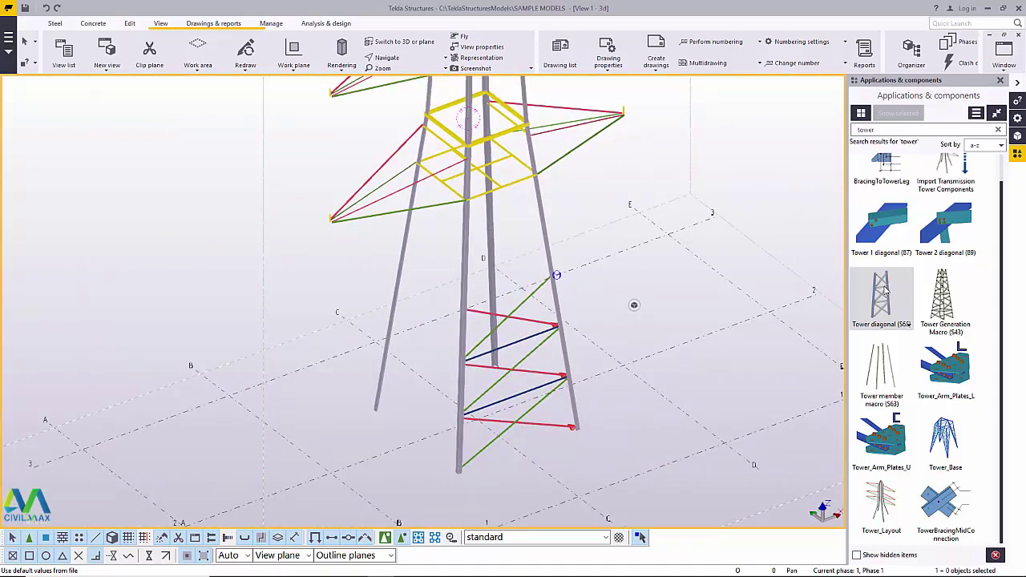
scroll(429, 413, "up", 2)
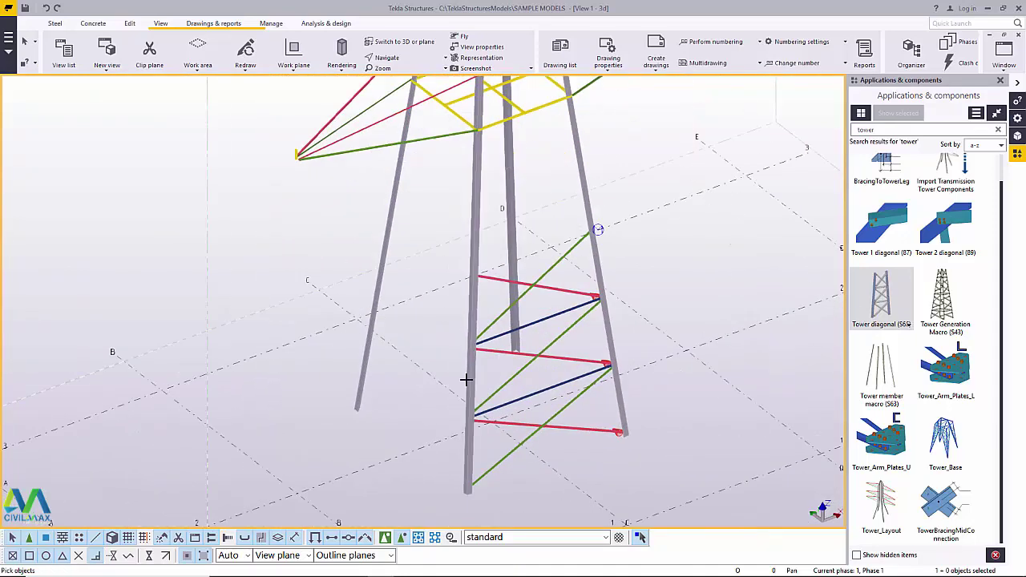
left_click(379, 291)
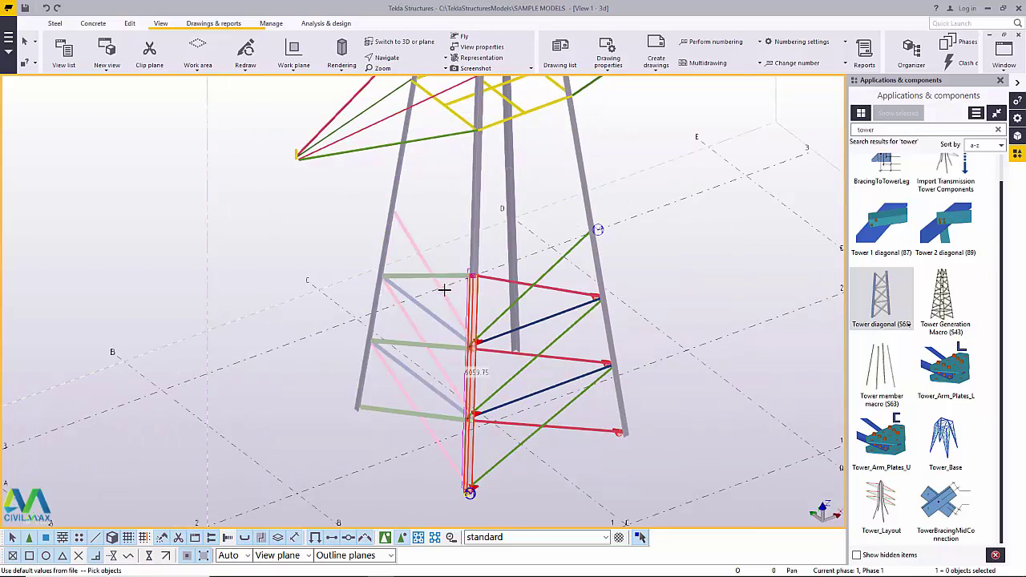
right_click(705, 237)
left_click(731, 241)
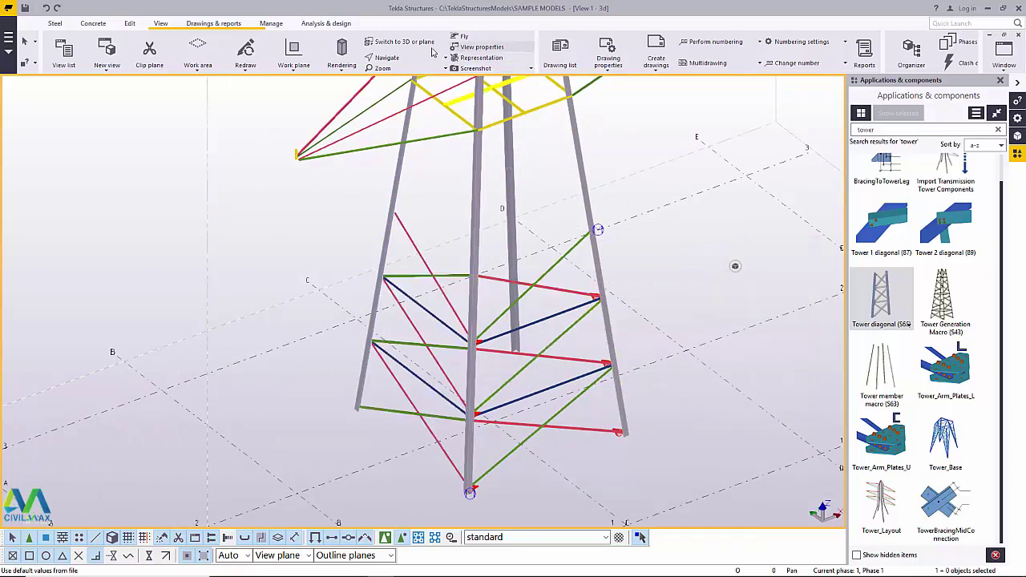
- Rotate the model to the unbraced side and add Tower diagonal (S66) bracing between the lower legs on the third face
left_click(387, 58)
left_click(408, 96)
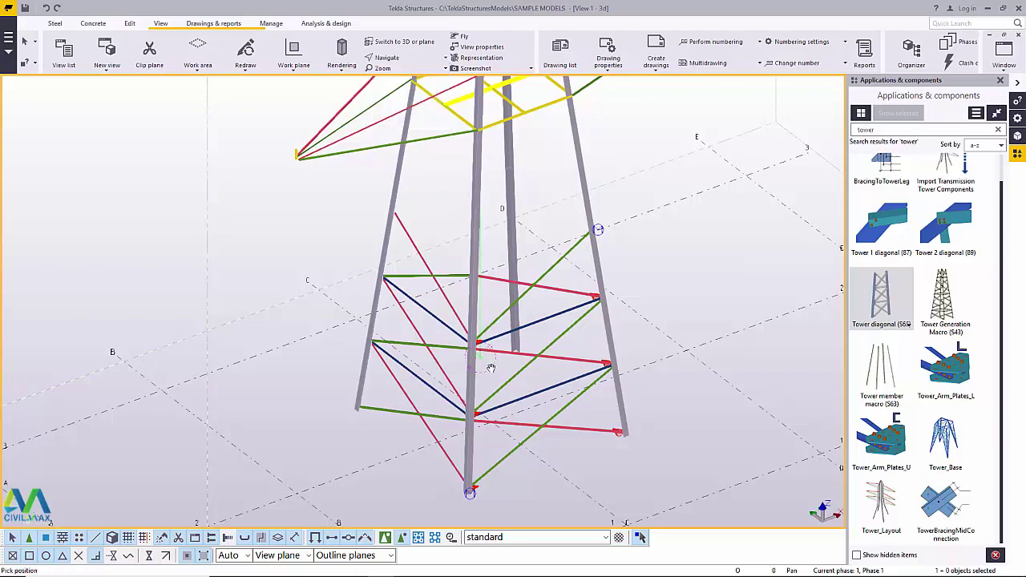
middle_click_drag(483, 364, 734, 337, "ctrl")
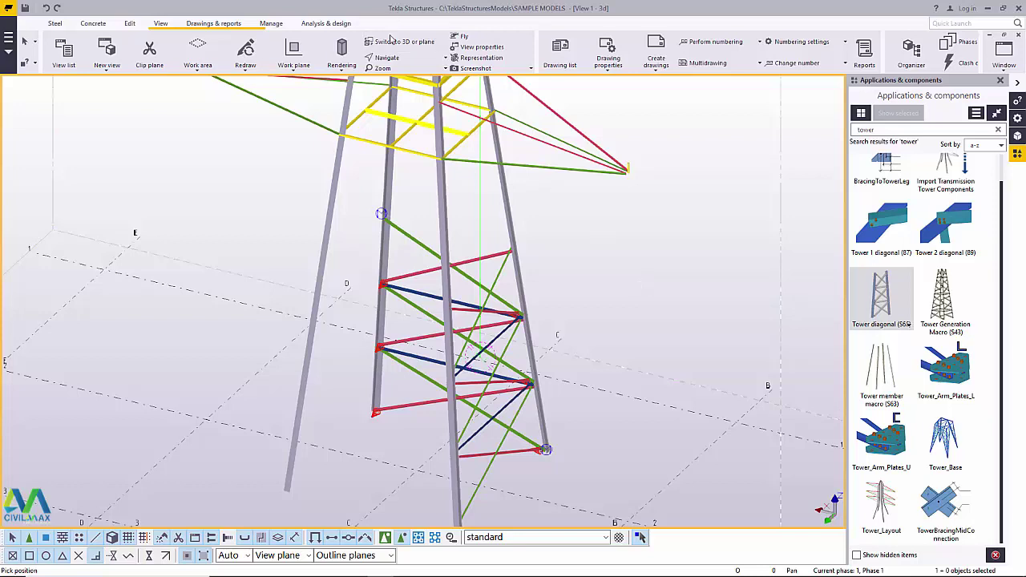
left_click(405, 61)
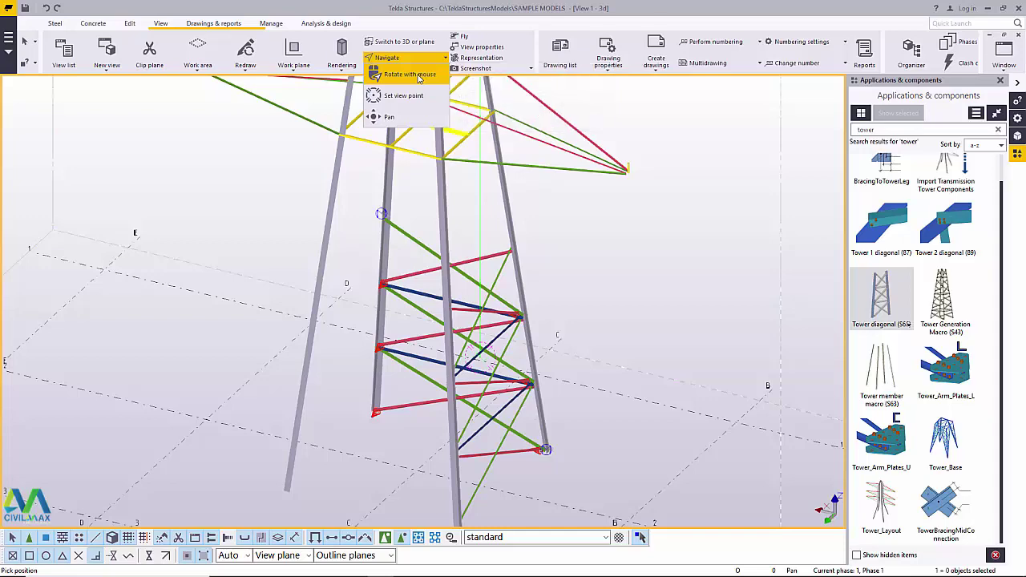
left_click(411, 74)
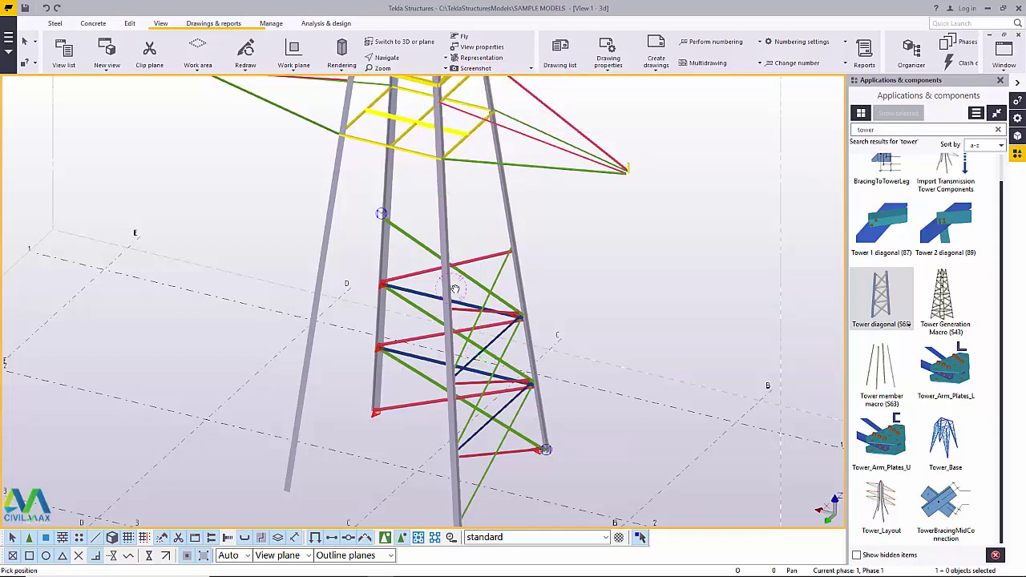
mouse_move(455, 289)
left_mouse_down()
mouse_move(576, 287)
mouse_move(515, 264)
mouse_move(474, 274)
left_mouse_up()
mouse_move(474, 274)
middle_mouse_down("ctrl")
mouse_move(440, 287)
mouse_move(459, 277)
middle_mouse_up("ctrl")
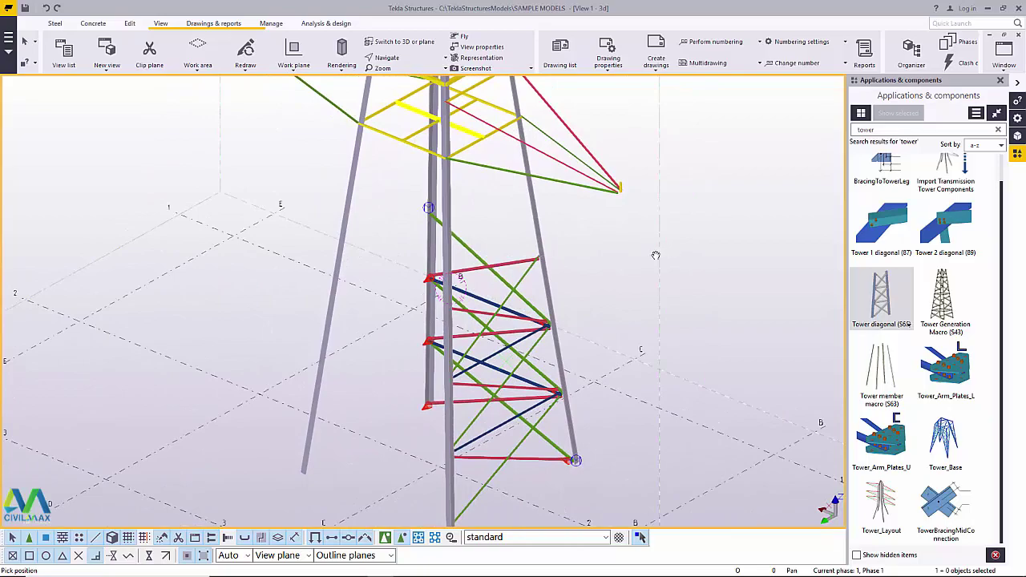
mouse_move(498, 282)
left_mouse_down()
mouse_move(412, 276)
mouse_move(542, 277)
mouse_move(367, 268)
mouse_move(561, 285)
mouse_move(436, 270)
mouse_move(504, 266)
mouse_move(579, 284)
mouse_move(492, 288)
mouse_move(470, 275)
mouse_move(485, 288)
left_mouse_up()
scroll(485, 289, "up", 3)
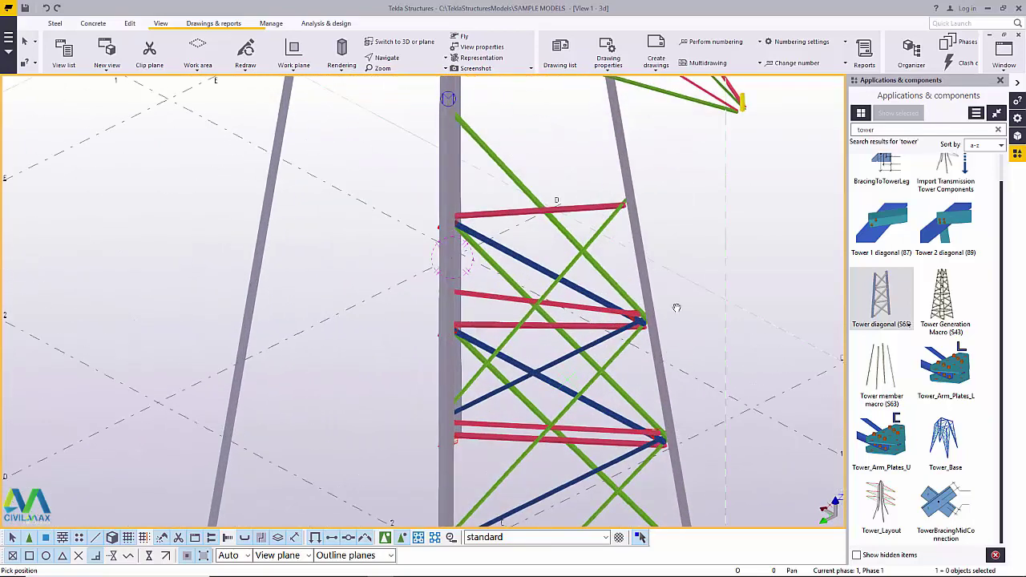
scroll(413, 277, "down", 4)
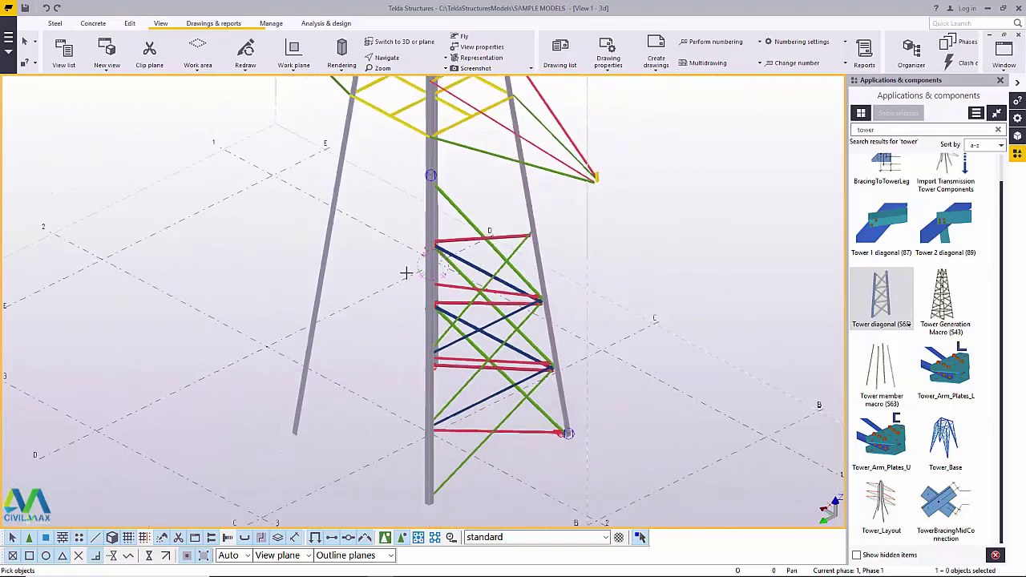
left_click(430, 380)
middle_click(374, 355)
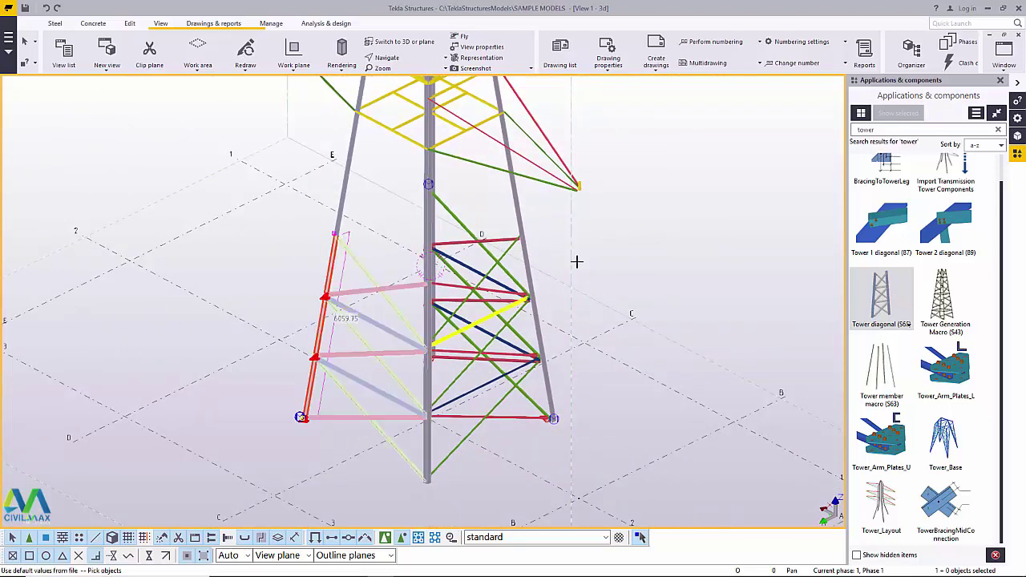
right_click(607, 230)
left_click(621, 235)
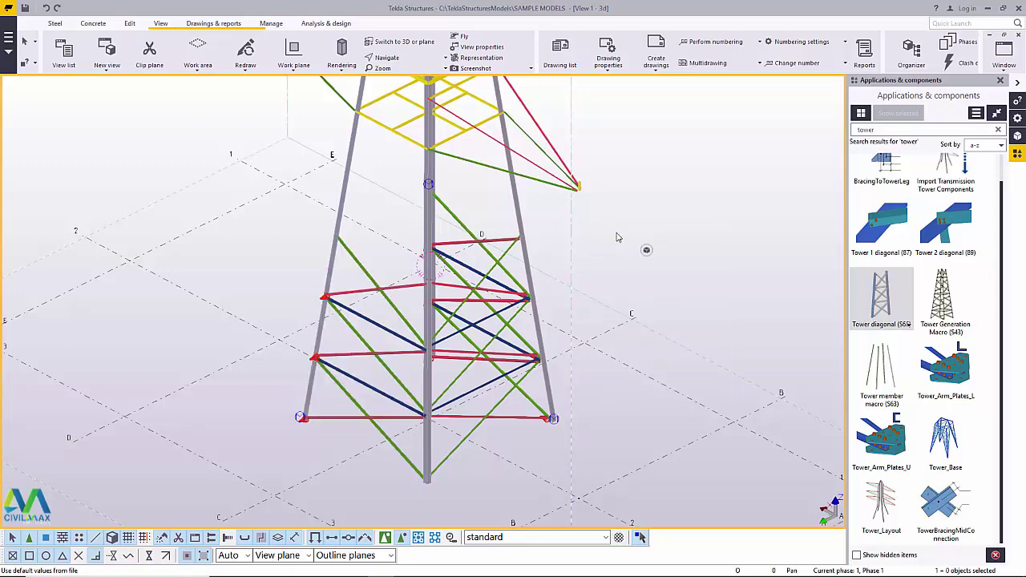
- Turn to the last open side and add Tower diagonal (S66) bracing between the lower legs on the fourth face
left_click(394, 60)
left_click(398, 74)
middle_click_drag(430, 301, 568, 287, "ctrl")
right_click(500, 239)
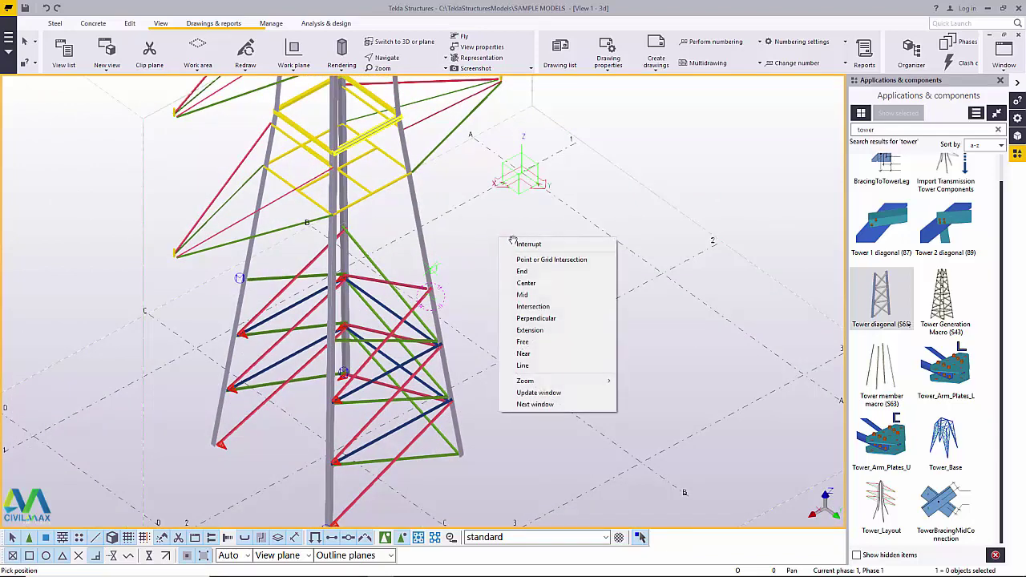
left_click(522, 244)
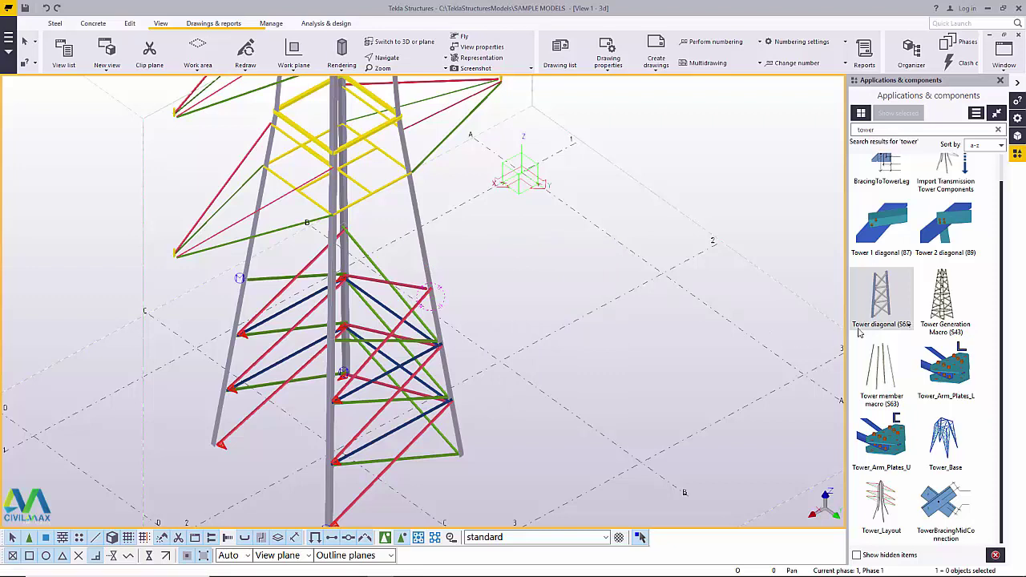
left_click(884, 297)
left_click(330, 418)
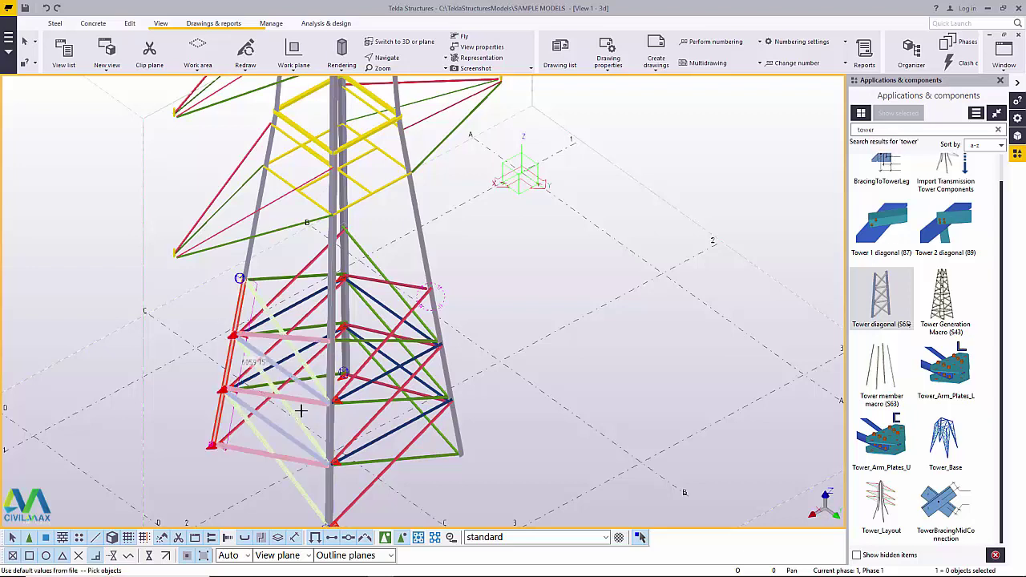
right_click(501, 235)
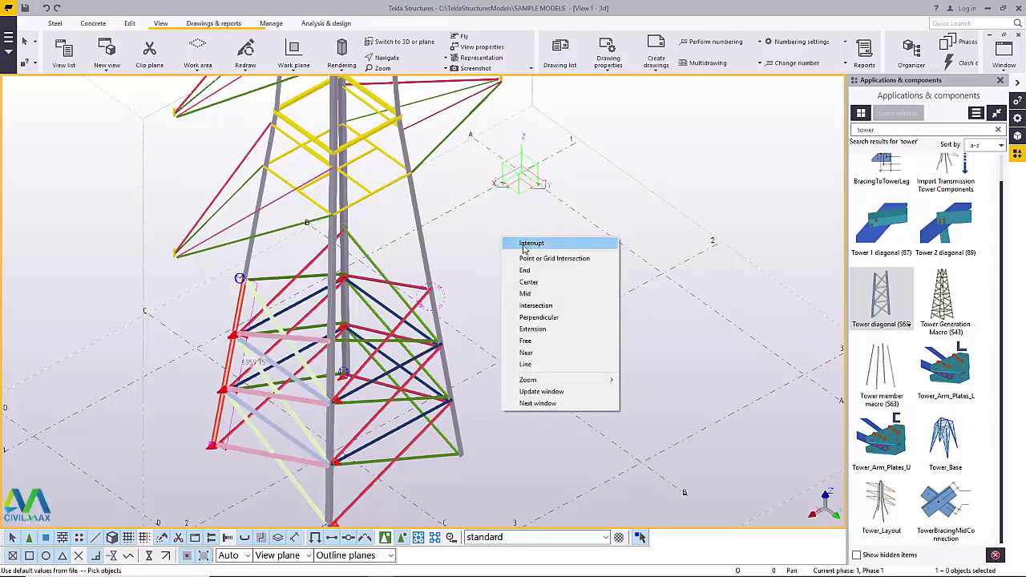
left_click(514, 248)
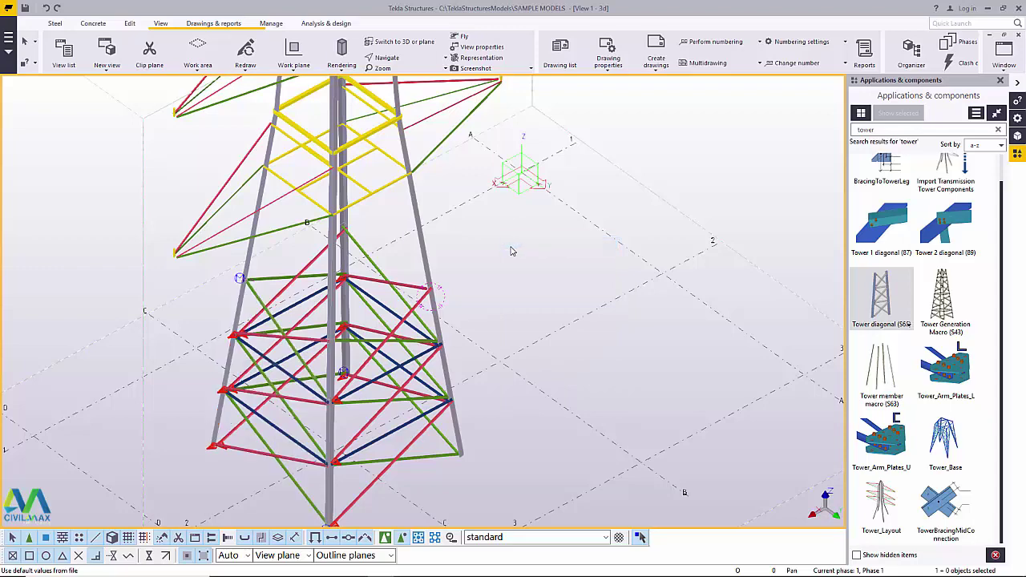
- Rotate the model and add Tower diagonal (S66) bracing between two leg sections at the lowest cross-arm level on the first face
left_click(399, 58)
left_click(406, 74)
left_click(333, 351)
middle_click_drag(341, 345, 255, 328, "ctrl")
mouse_move(233, 245)
middle_mouse_down("ctrl")
mouse_move(378, 208)
mouse_move(453, 292)
mouse_move(524, 341)
mouse_move(599, 323)
mouse_move(278, 265)
mouse_move(254, 245)
mouse_move(383, 303)
mouse_move(357, 321)
mouse_move(558, 246)
middle_mouse_up("ctrl")
right_click(567, 196)
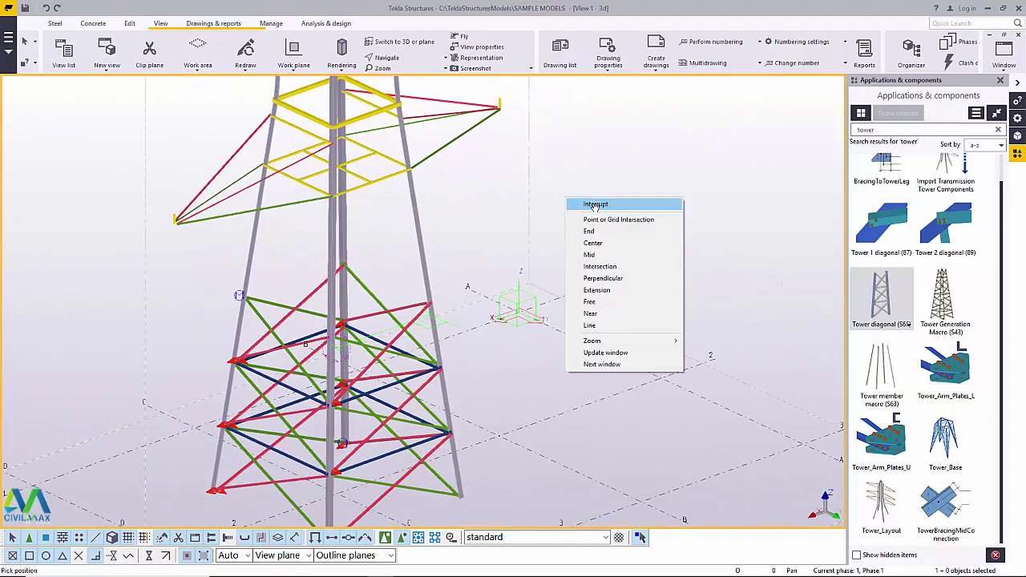
left_click(594, 207)
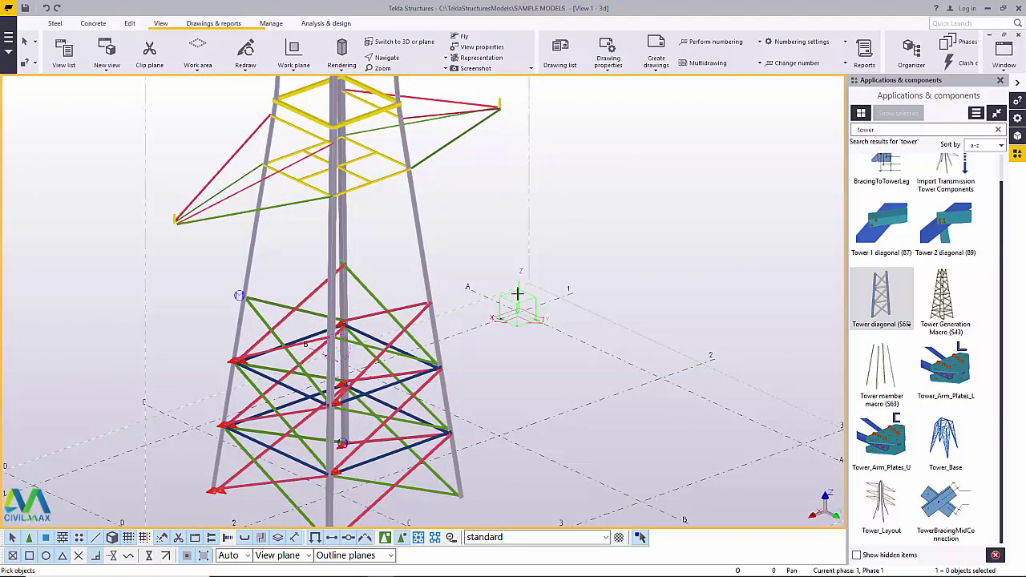
scroll(361, 294, "up", 2)
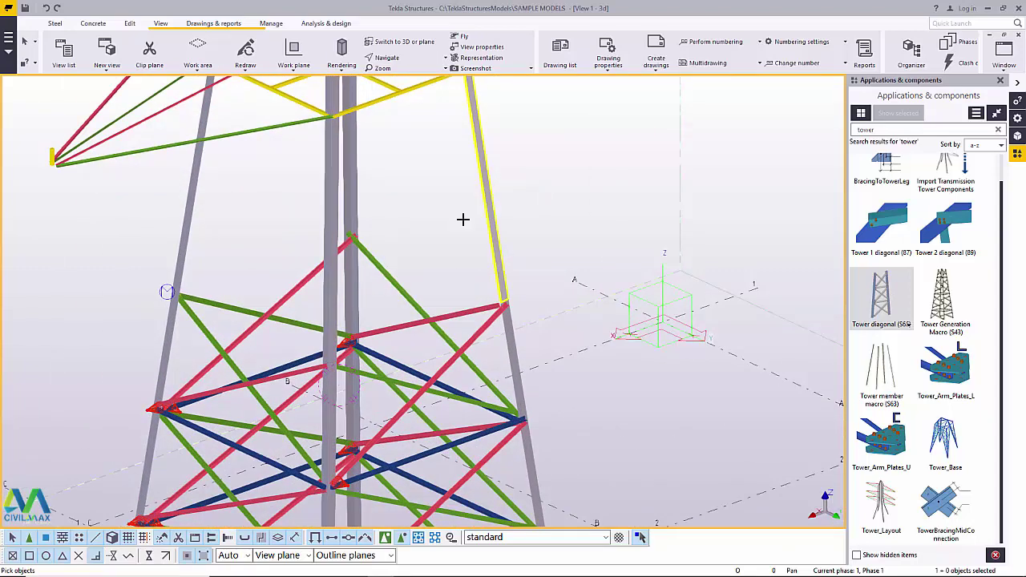
left_click(331, 222)
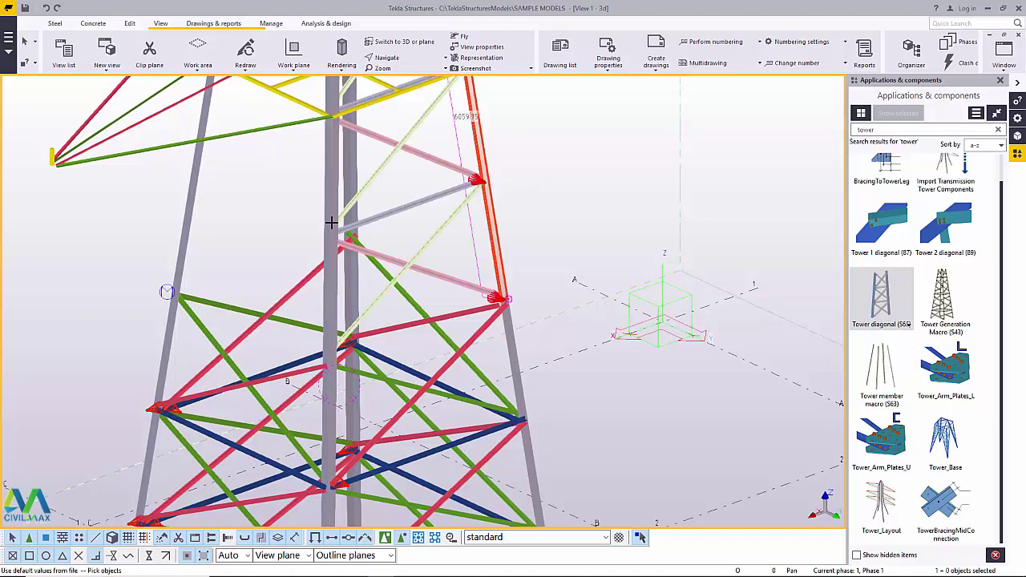
right_click(529, 179)
left_click(554, 185)
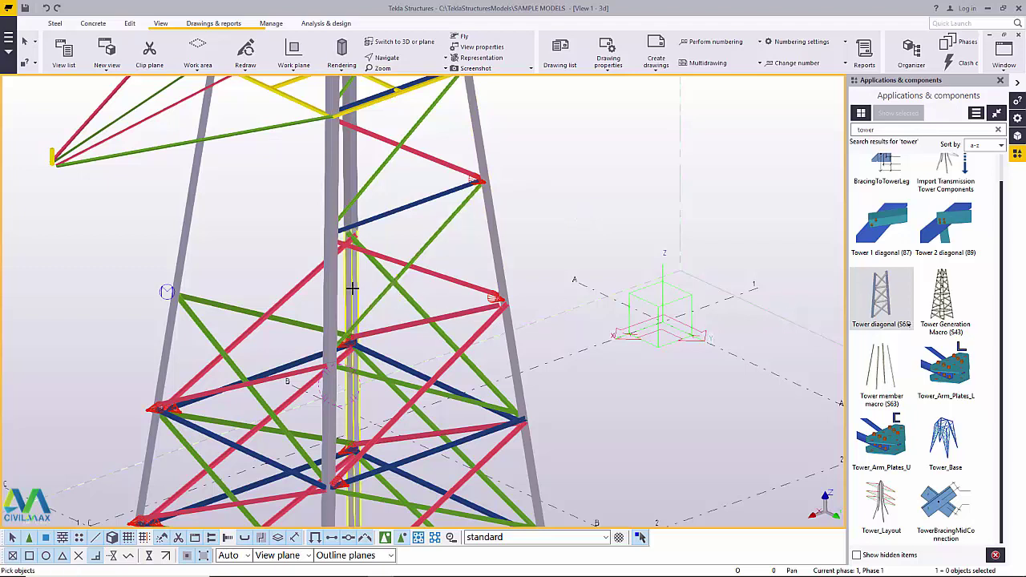
- Add Tower diagonal (S66) bracing between the lowest cross-arm level's legs on the adjacent second face and end the command
left_click(189, 199)
right_click(215, 242)
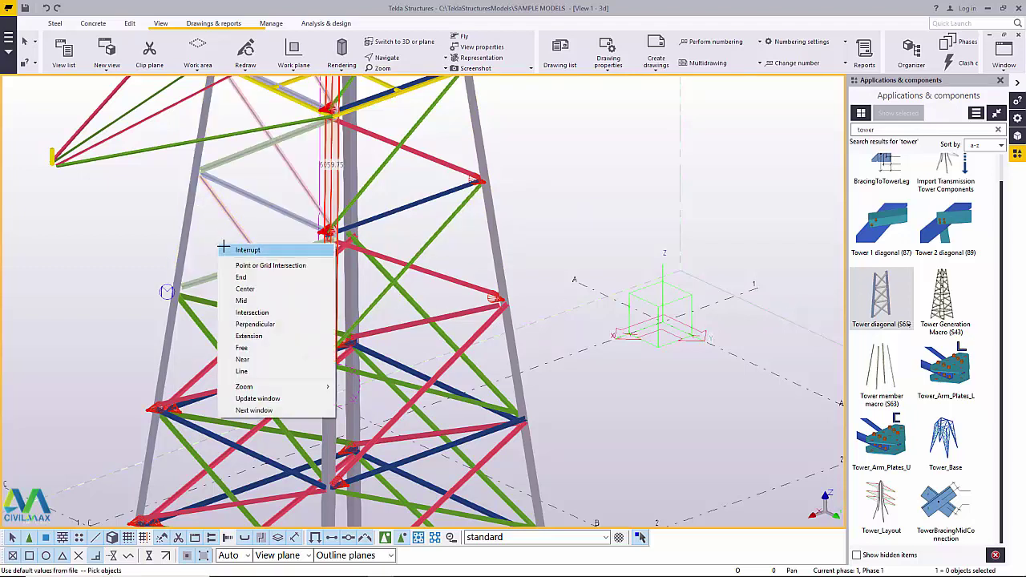
left_click(224, 248)
- Turn to an unbraced side and add Tower diagonal (S66) bracing between the lowest cross-arm level's legs on the third face
scroll(400, 360, "down", 3)
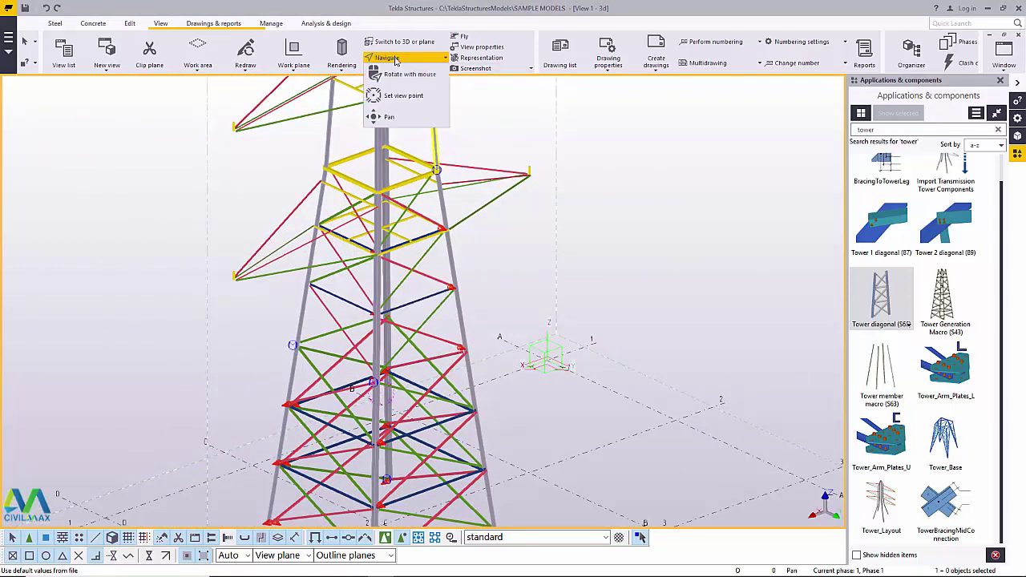
middle_click_drag(453, 288, 291, 280, "ctrl")
right_click(255, 198)
left_click(278, 204)
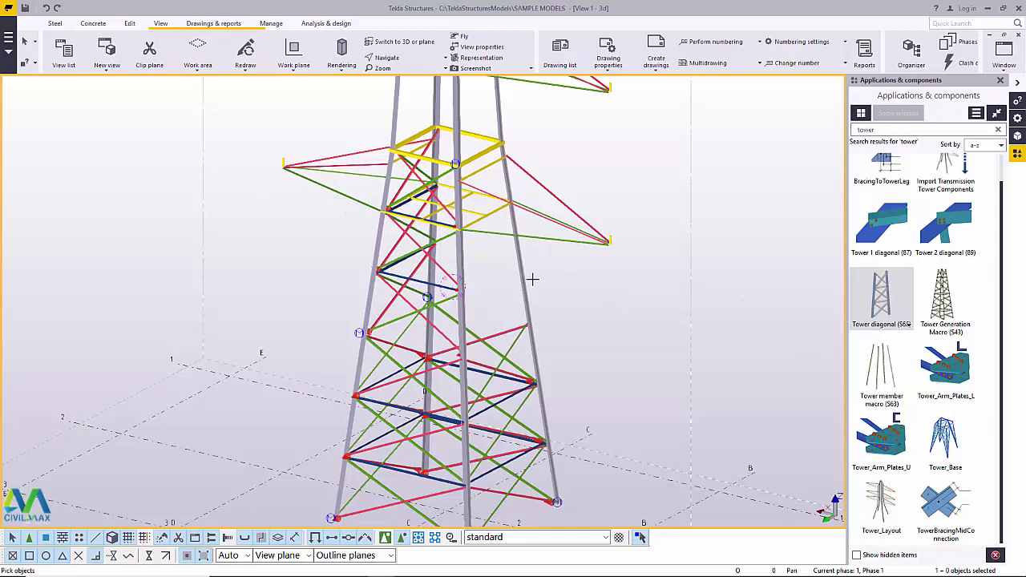
scroll(510, 276, "up", 3)
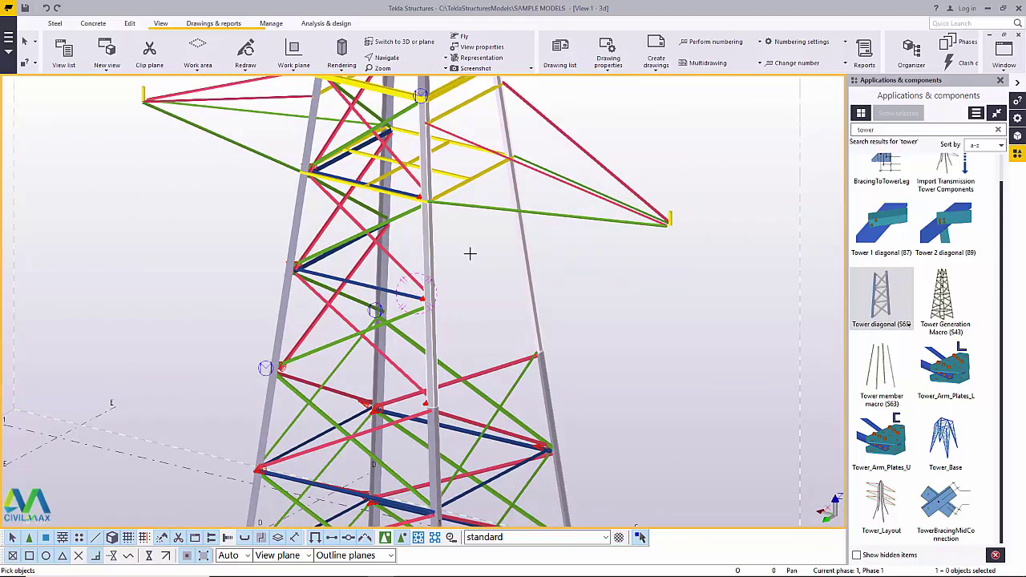
right_click(603, 271)
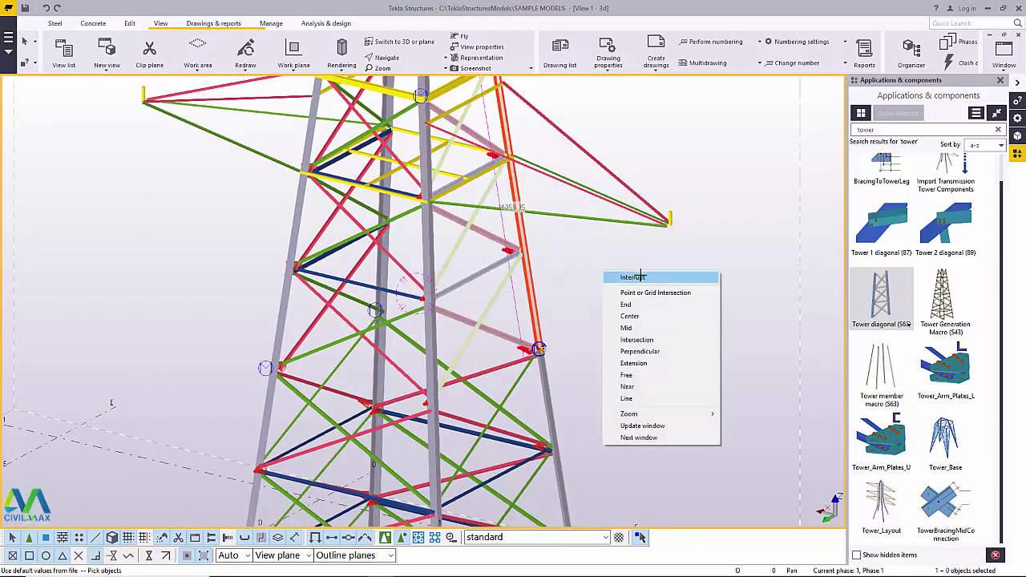
left_click(633, 277)
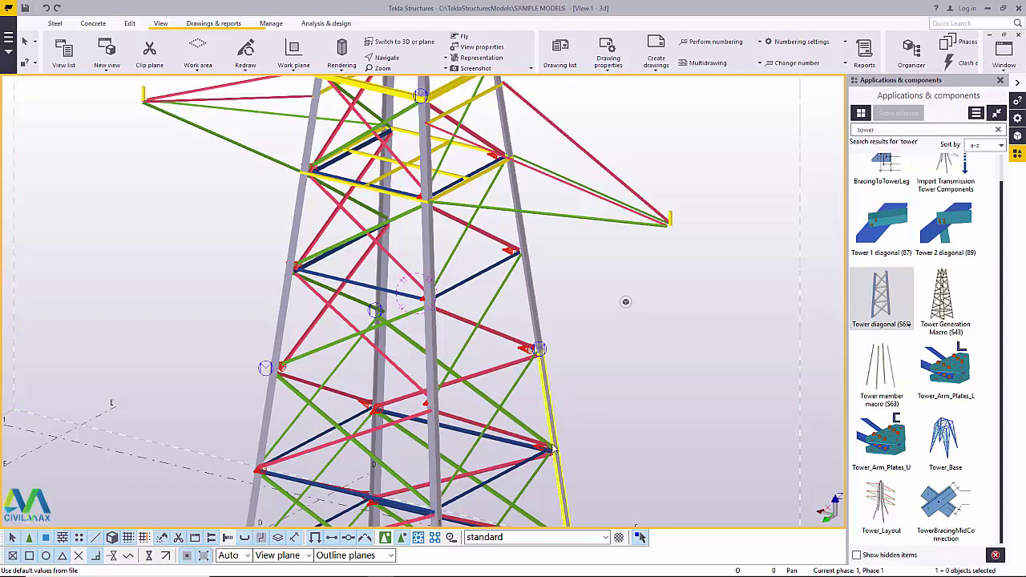
- Rotate to the remaining open side and add Tower diagonal (S66) bracing between the lowest cross-arm level's legs on the fourth face
left_click(401, 68)
left_click(406, 81)
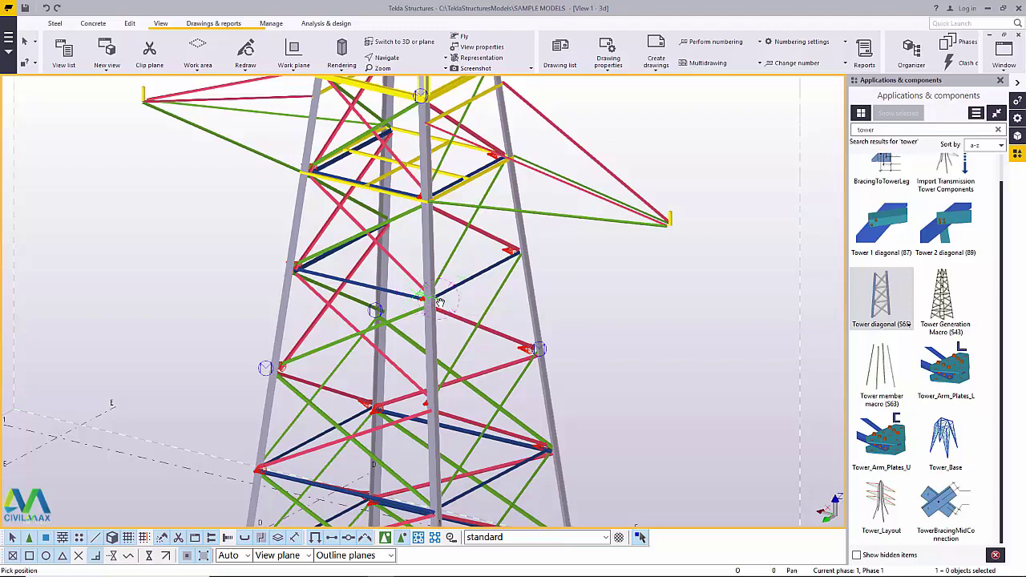
left_click_drag(440, 302, 276, 248)
left_click_drag(494, 349, 676, 175)
right_click(676, 175)
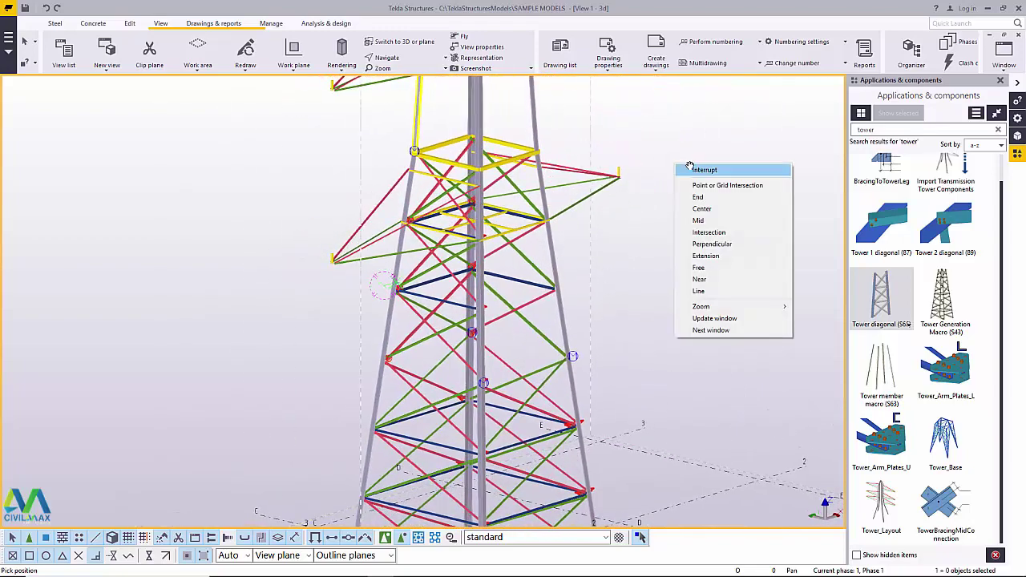
left_click(705, 169)
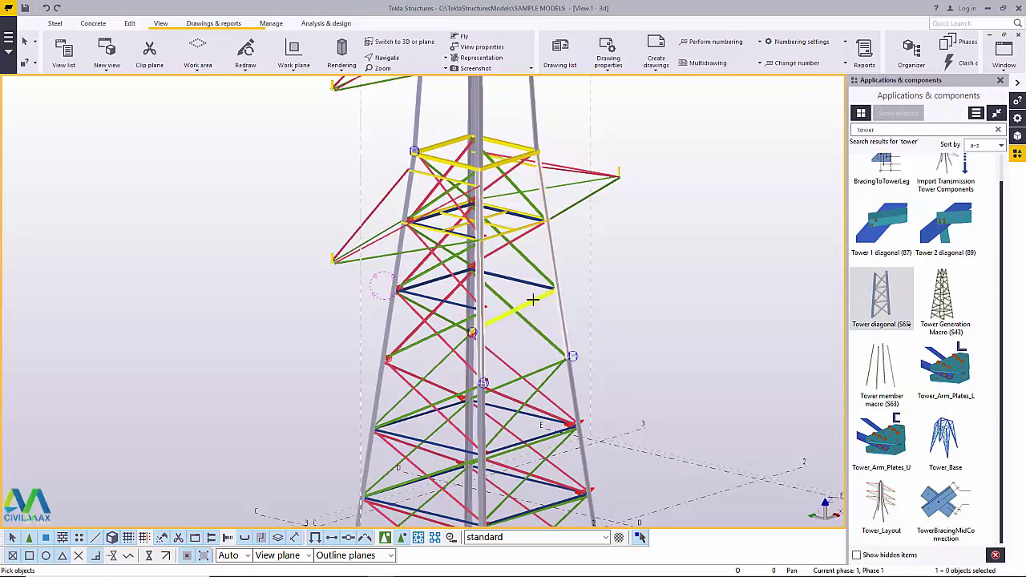
middle_click(615, 250)
scroll(498, 363, "down", 2)
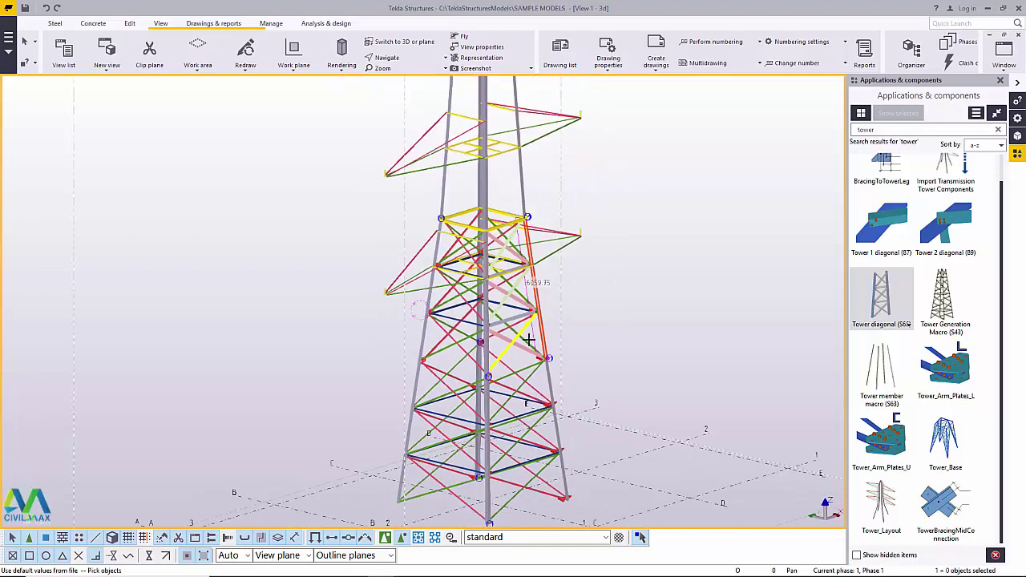
- Add Tower diagonal (S66) bracing between the middle cross-arm level's leg sections on the first face and the adjacent second face
scroll(501, 173, "up", 4)
scroll(449, 194, "up", 2)
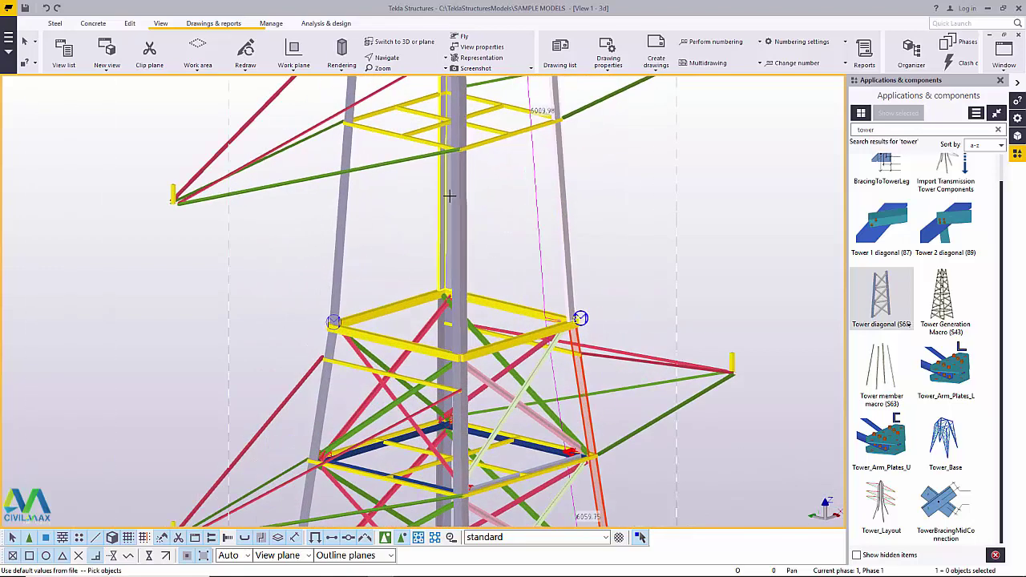
middle_click(491, 192)
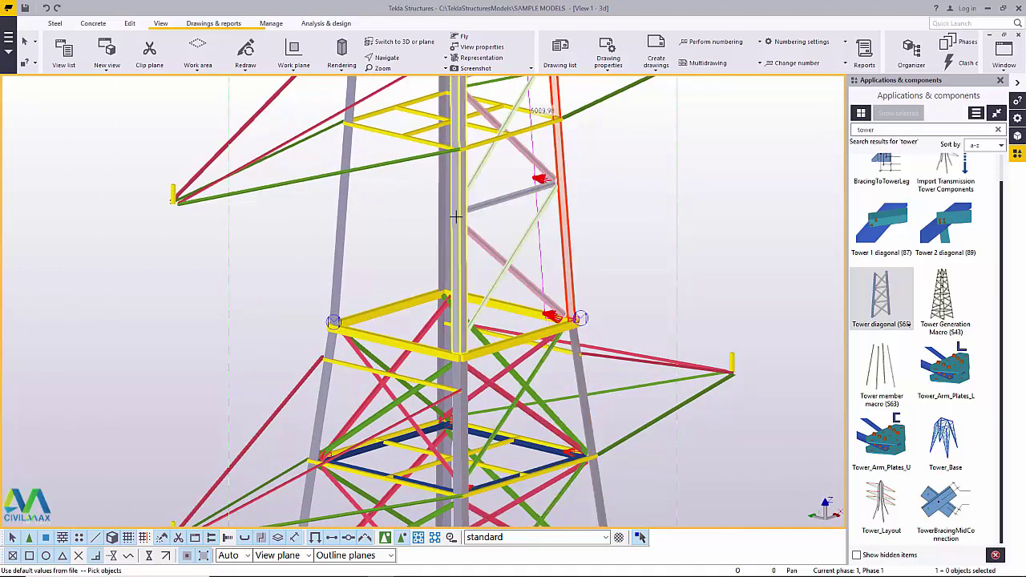
scroll(380, 211, "down", 3)
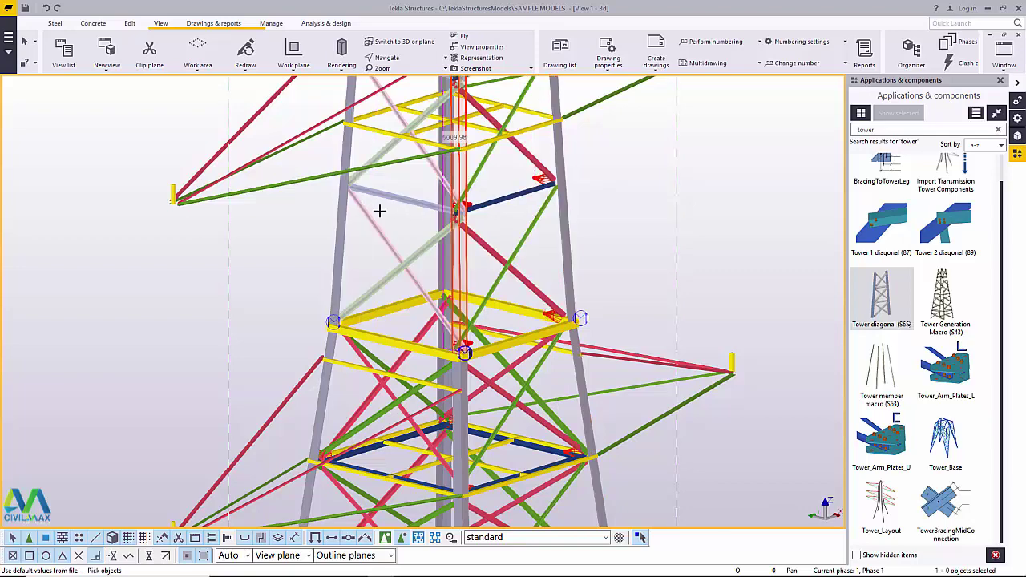
- Turn to an unbraced side, add Tower diagonal (S66) bracing between the middle cross-arm level's legs on the third face, and end the command
scroll(458, 298, "down", 3)
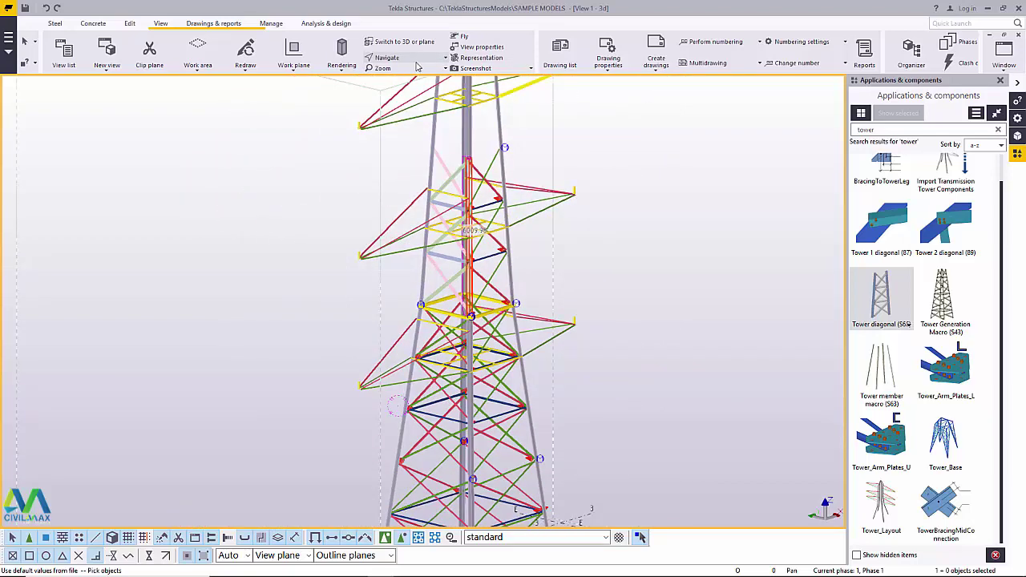
left_click(387, 58)
left_click(410, 75)
left_click_drag(479, 267, 607, 265)
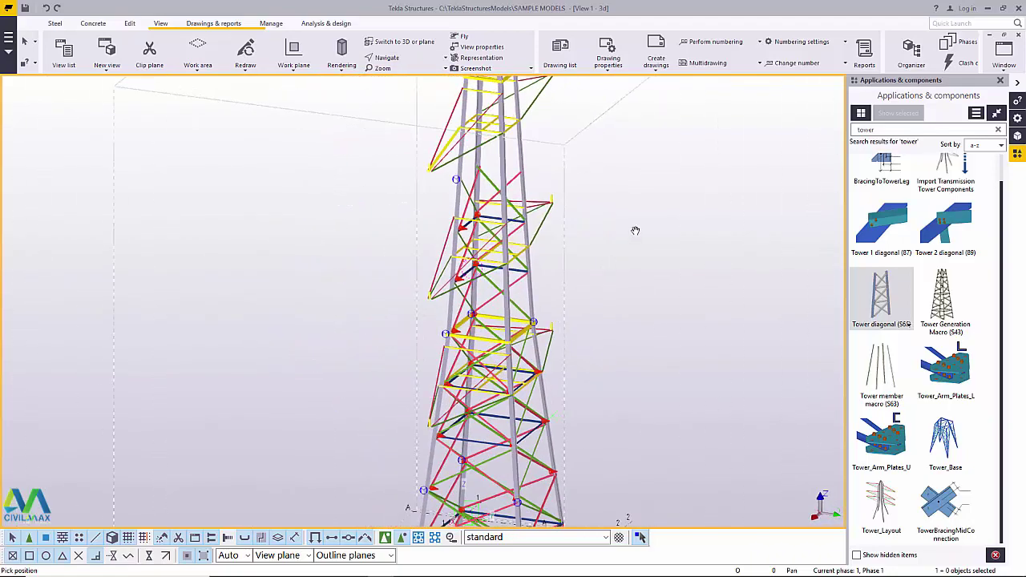
right_click(634, 231)
left_click(642, 238)
scroll(484, 313, "up", 2)
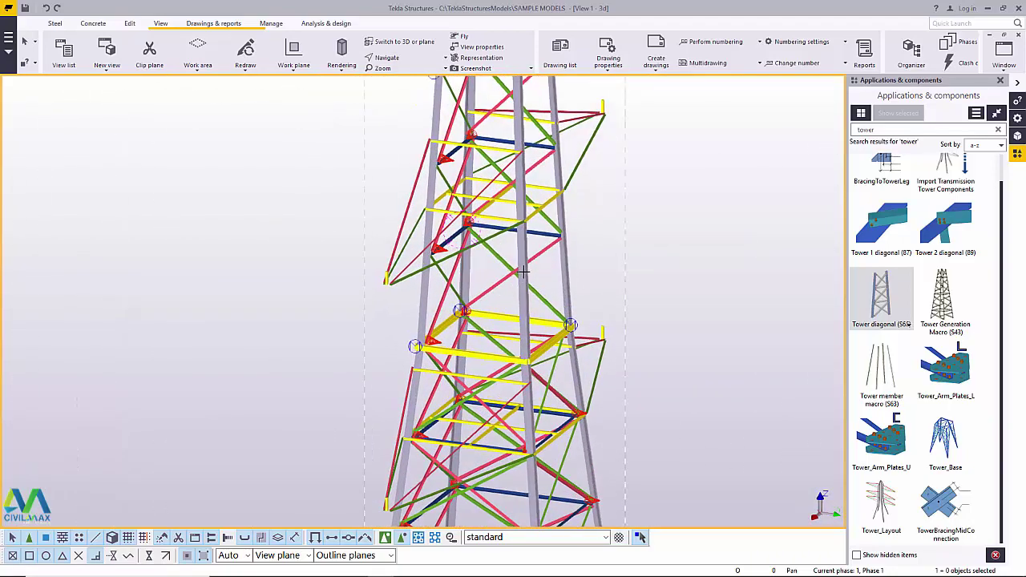
left_click(523, 273)
left_click(423, 291)
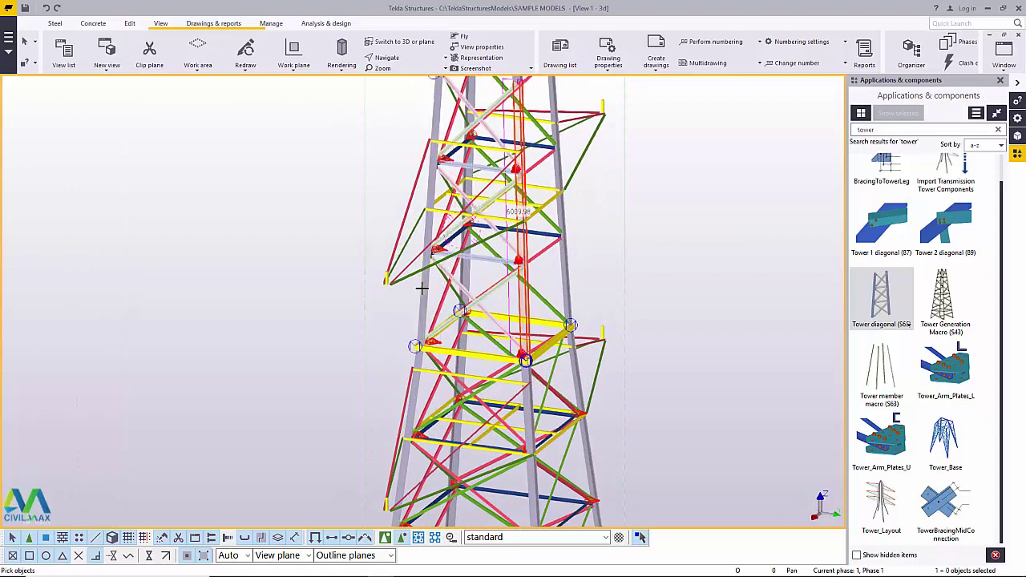
scroll(542, 273, "up", 2)
right_click(614, 191)
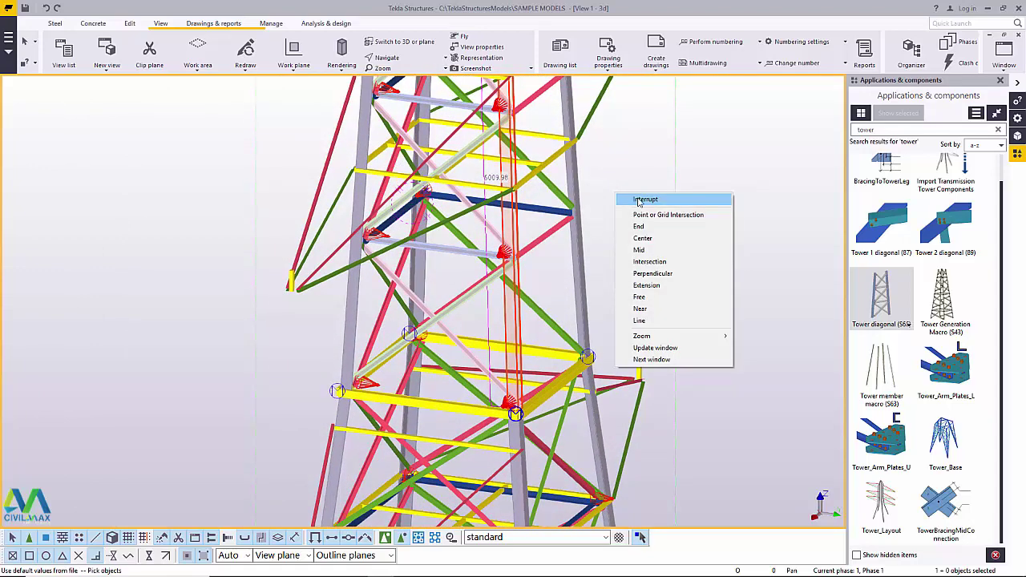
left_click(626, 198)
right_click(630, 178)
left_click(638, 183)
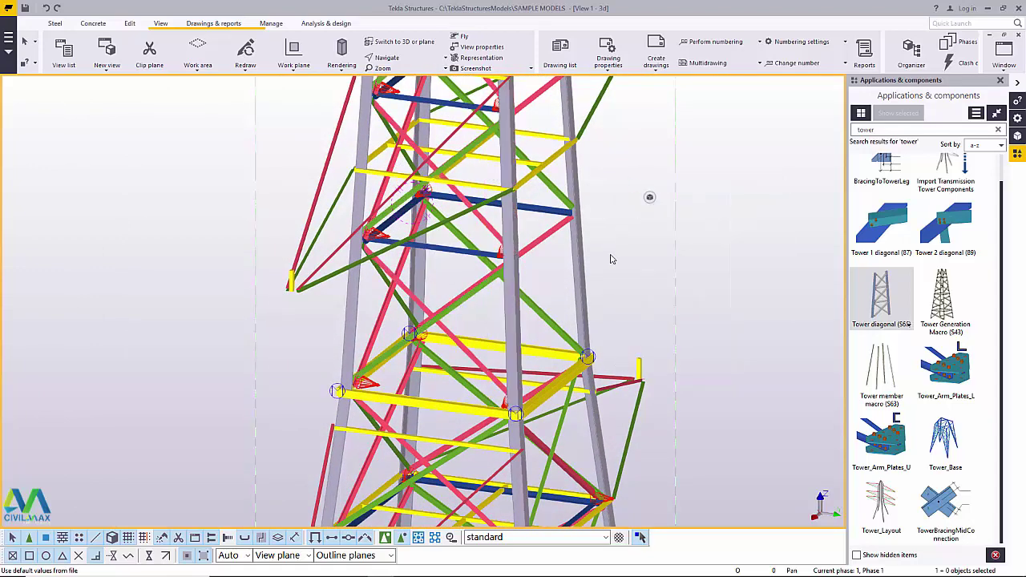
scroll(525, 284, "up", 2)
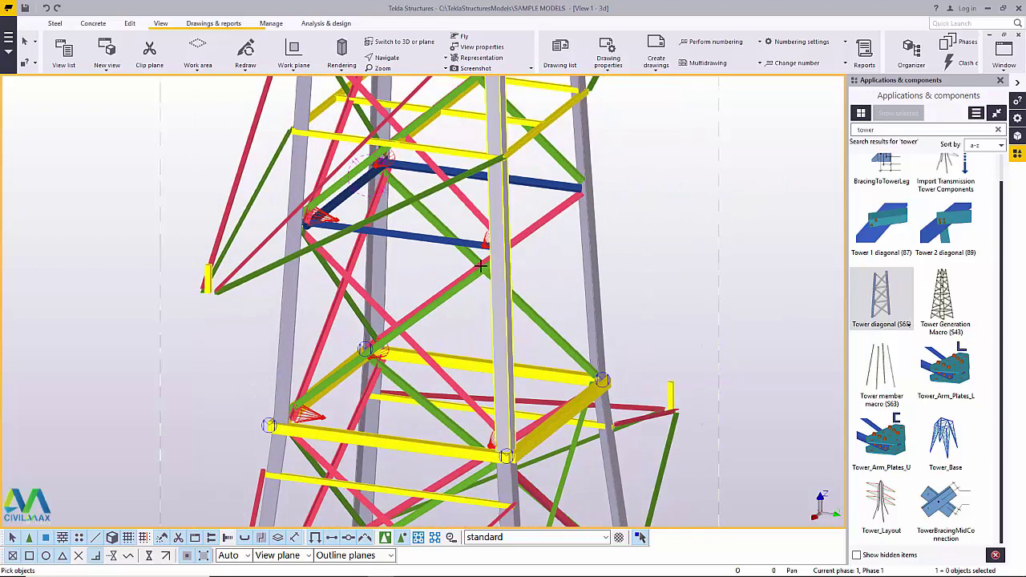
scroll(481, 265, "down", 3)
scroll(481, 284, "up", 3)
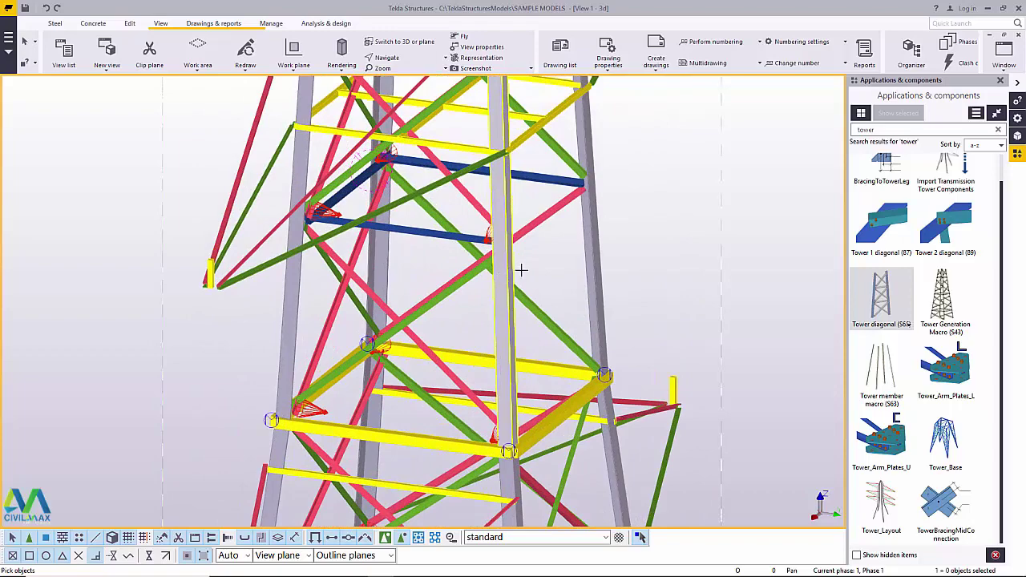
right_click(675, 165)
key("Escape")
- Rotate to the last open side and add Tower diagonal (S66) bracing between the middle cross-arm level's legs on the fourth face
left_click(387, 58)
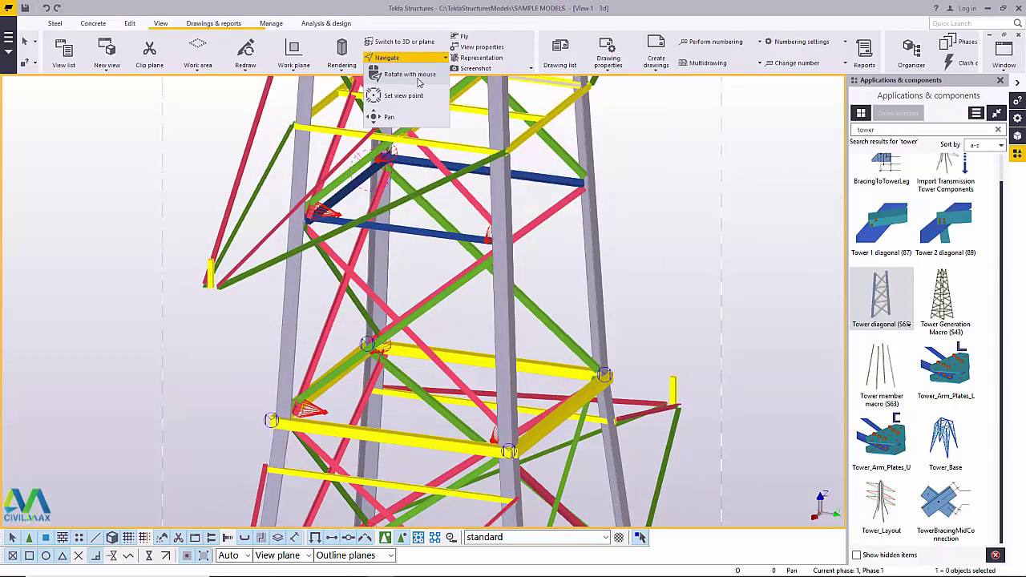
left_click(418, 81)
left_click_drag(498, 253, 568, 266)
right_click(709, 171)
left_click(737, 179)
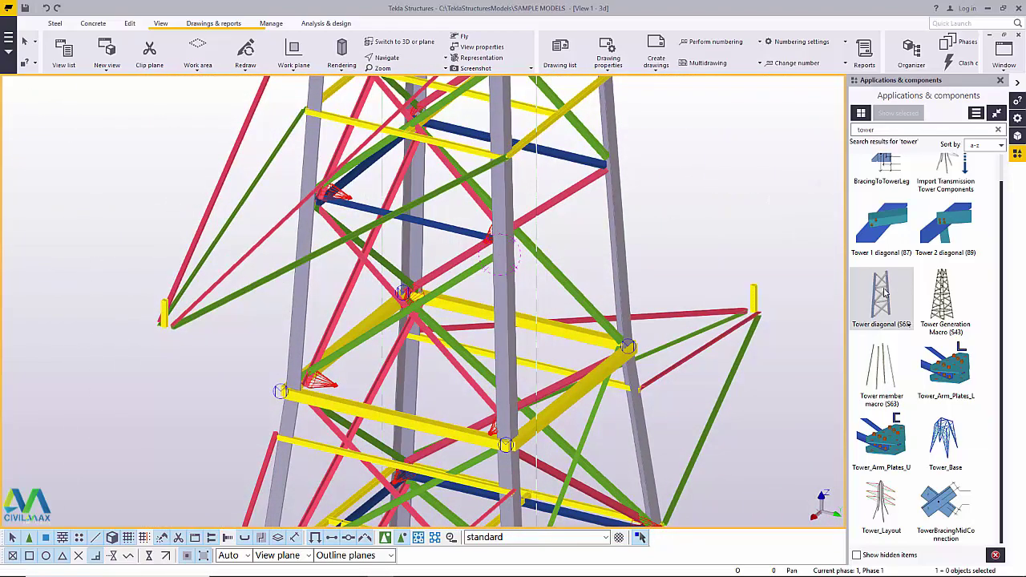
left_click(882, 294)
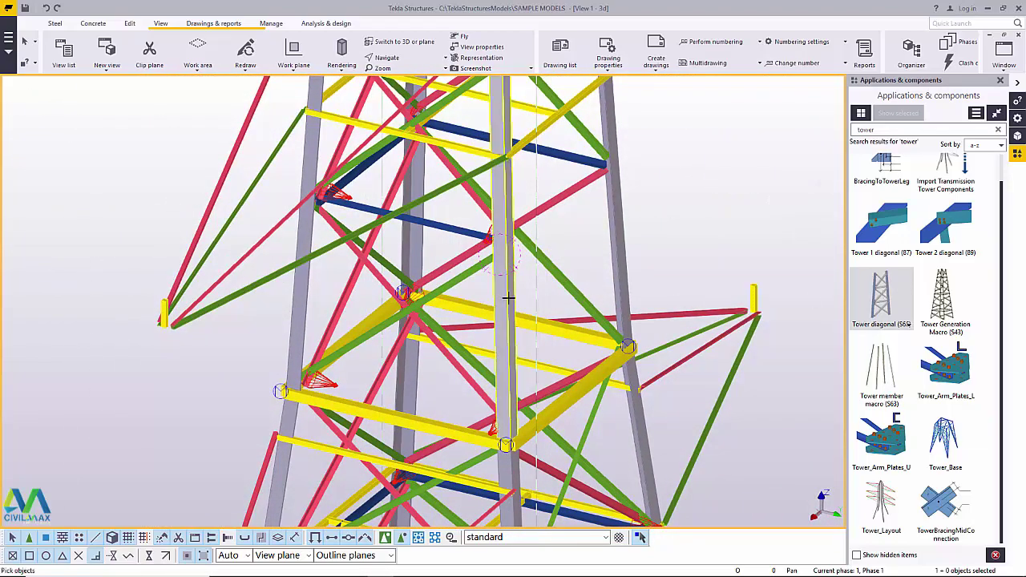
left_click(663, 211)
scroll(663, 212, "down", 6)
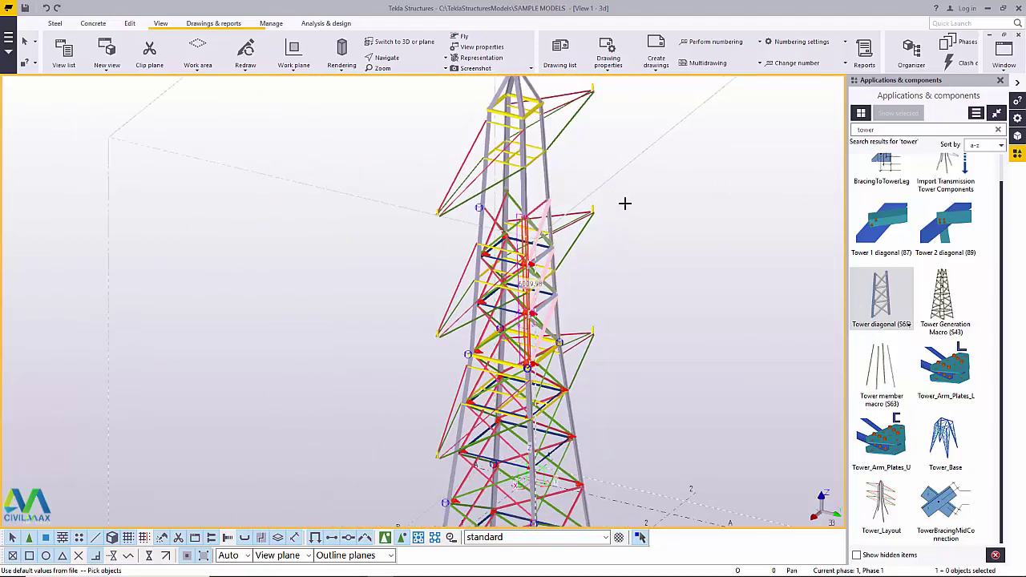
right_click(625, 204)
left_click(648, 210)
- Rotate to an open side and add Tower diagonal (S66) bracing between the top cross-arm level's legs on the first face
scroll(529, 199, "up", 3)
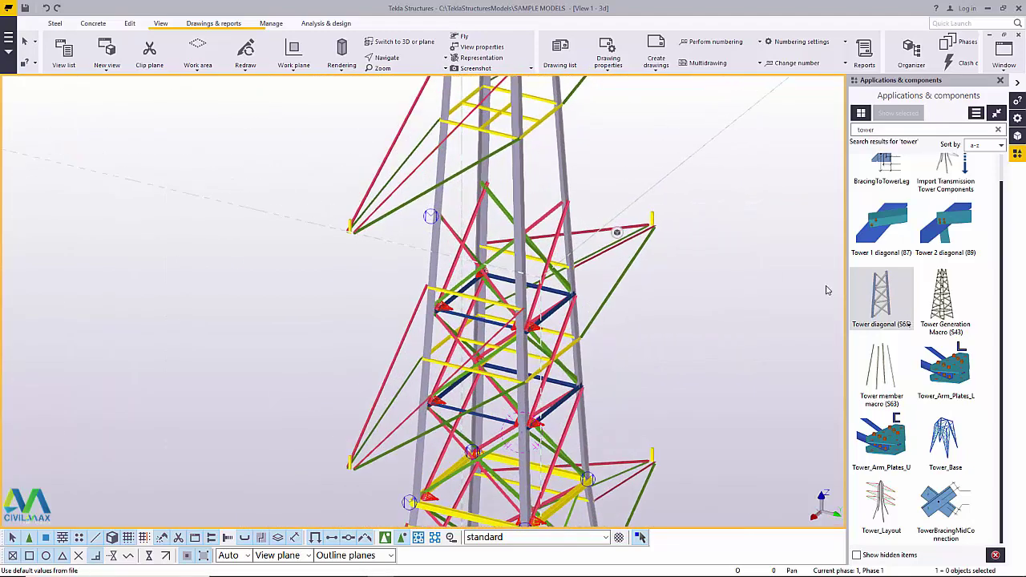
scroll(508, 236, "up", 6)
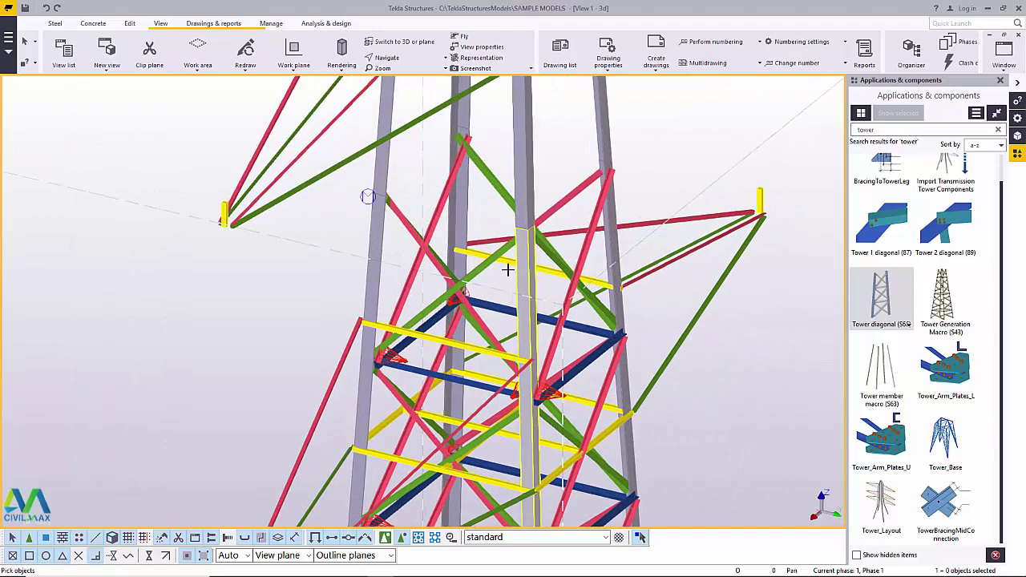
scroll(472, 216, "up", 1)
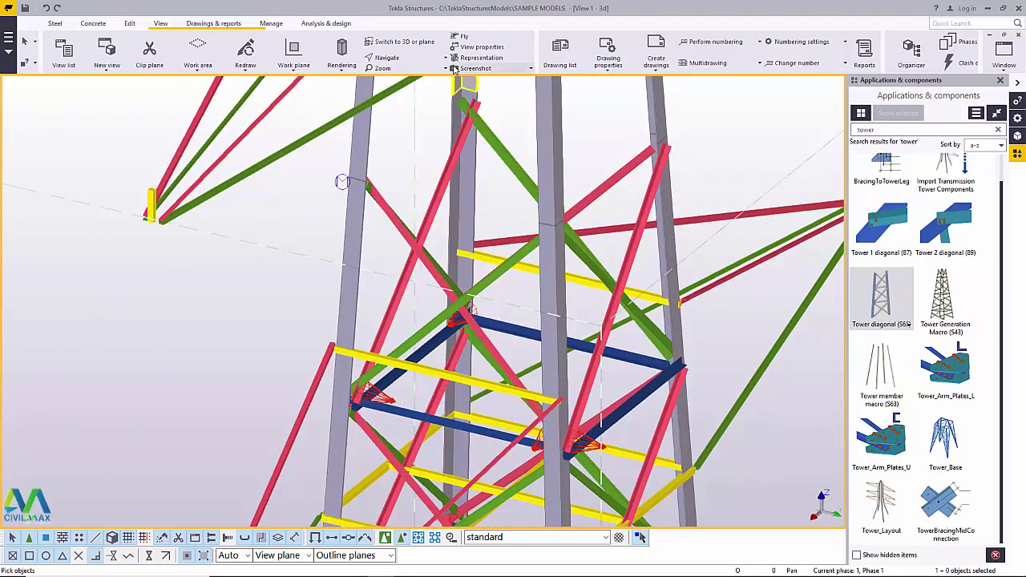
left_click(403, 60)
left_click(423, 84)
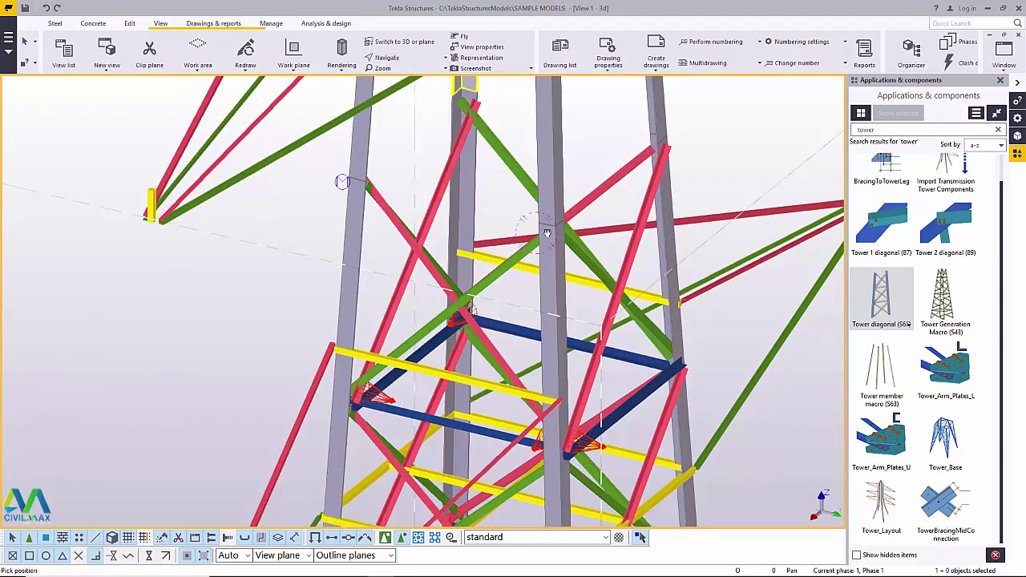
left_click_drag(546, 232, 715, 209)
right_click(633, 173)
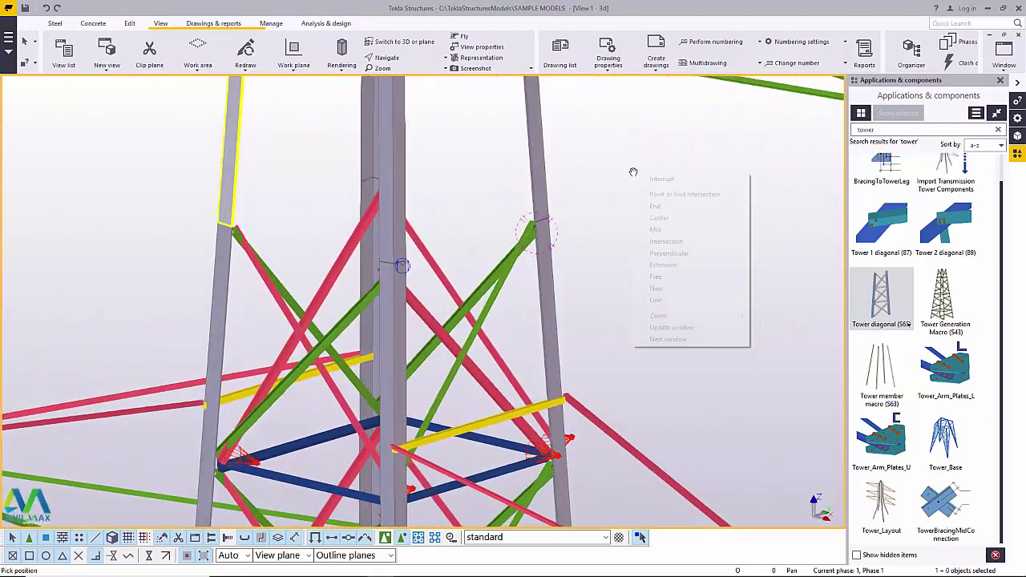
left_click(662, 179)
scroll(496, 389, "down", 2)
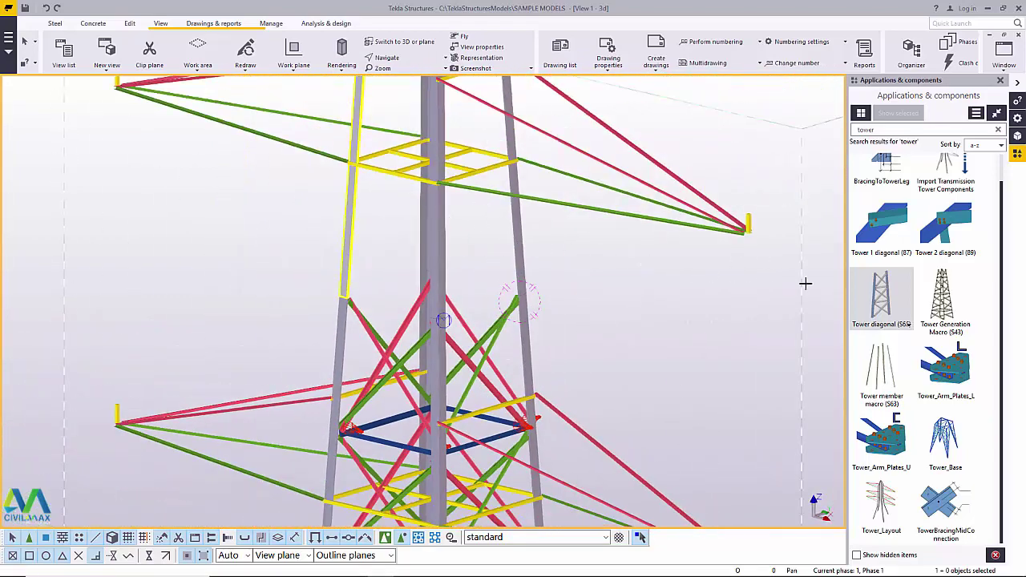
left_click(517, 219)
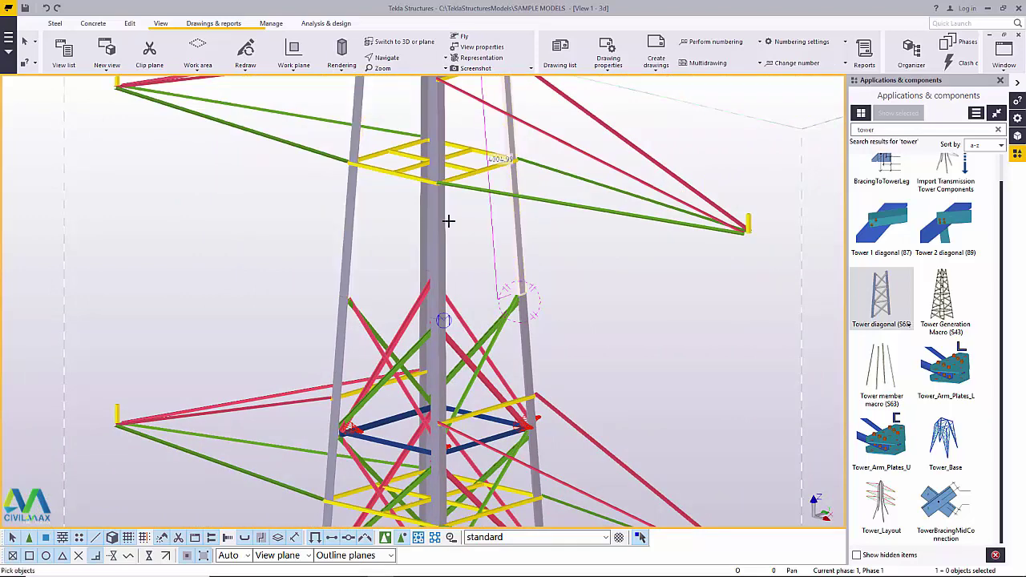
left_click(434, 222)
middle_click(466, 225)
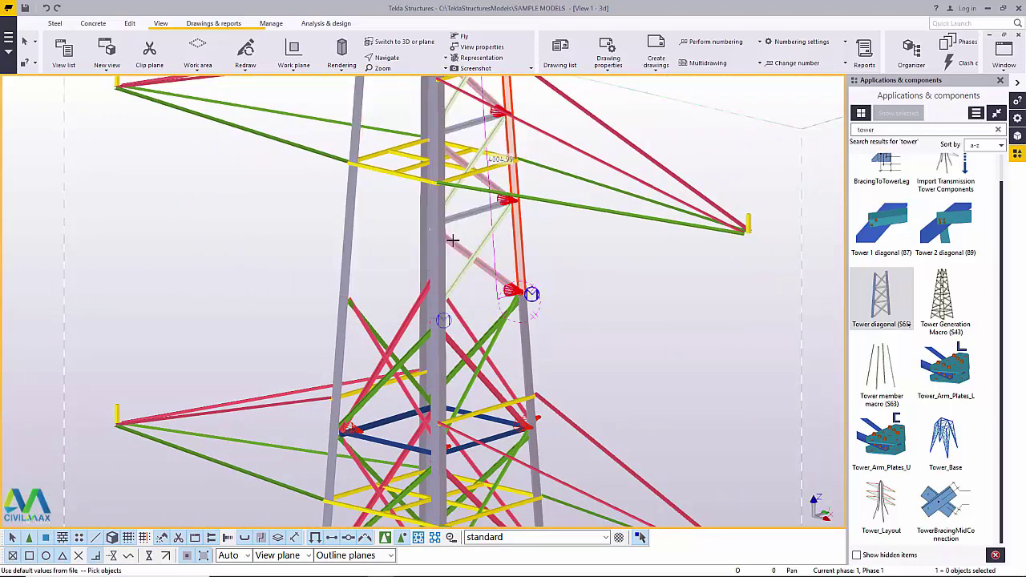
- Add Tower diagonal (S66) bracing between the top cross-arm level's legs on the adjacent second face, and end the command
scroll(433, 237, "up", 1)
left_click(431, 235)
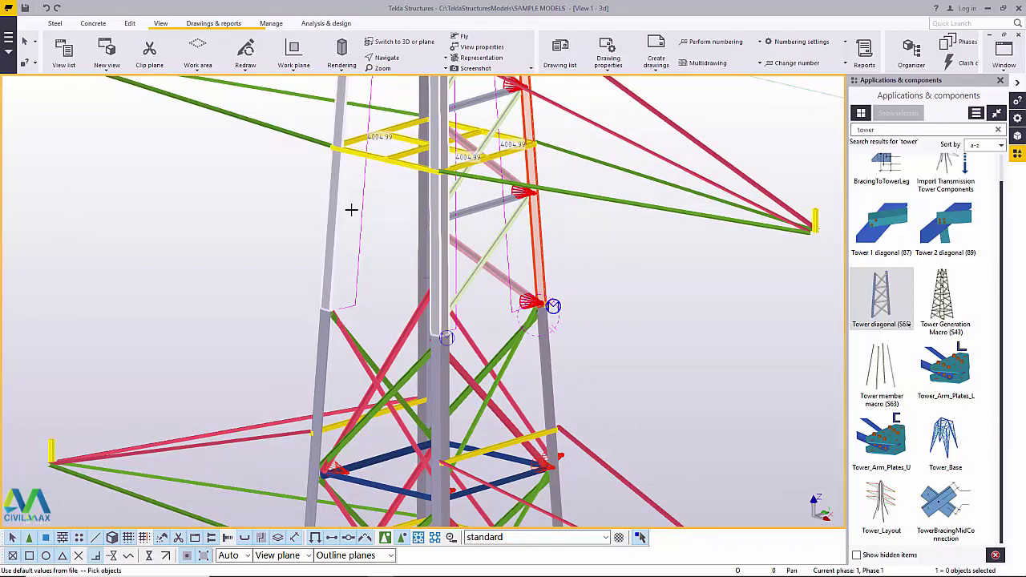
scroll(366, 222, "down", 4)
right_click(513, 145)
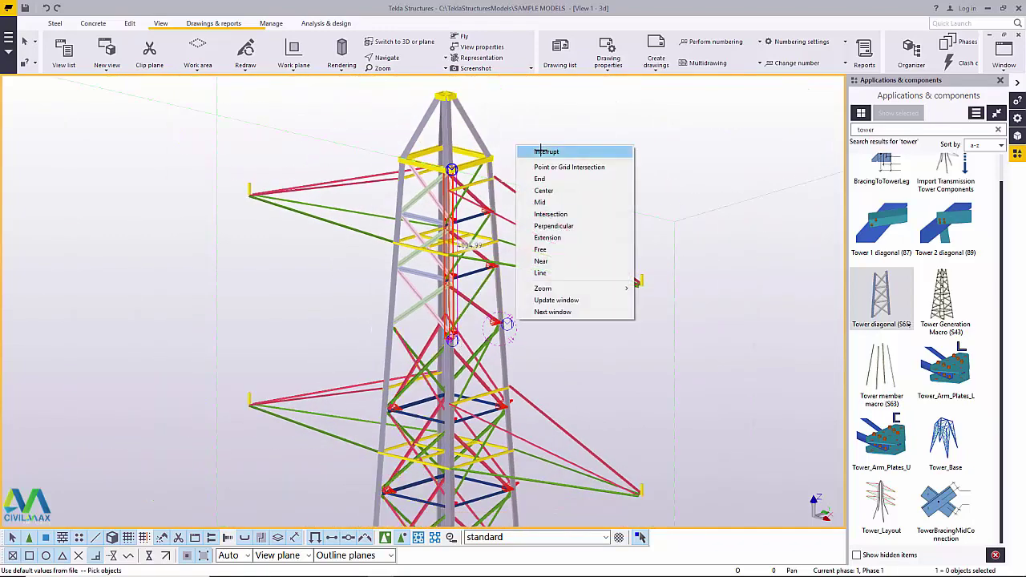
left_click(539, 150)
- Turn to an unbraced side and add Tower diagonal (S66) bracing between the top cross-arm level's legs on the third face
left_click(407, 58)
left_click(408, 74)
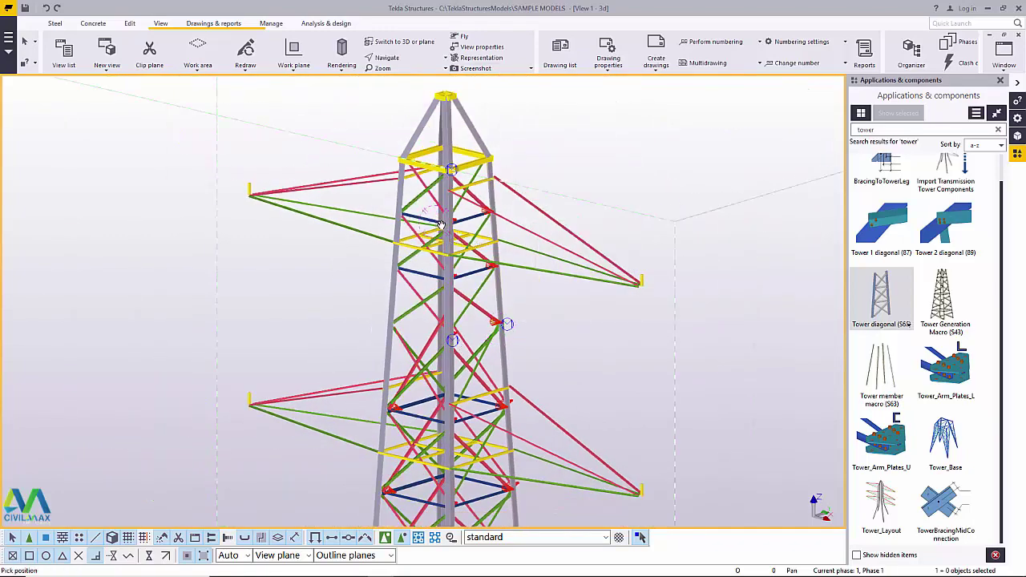
middle_click_drag(441, 225, 612, 171, "ctrl")
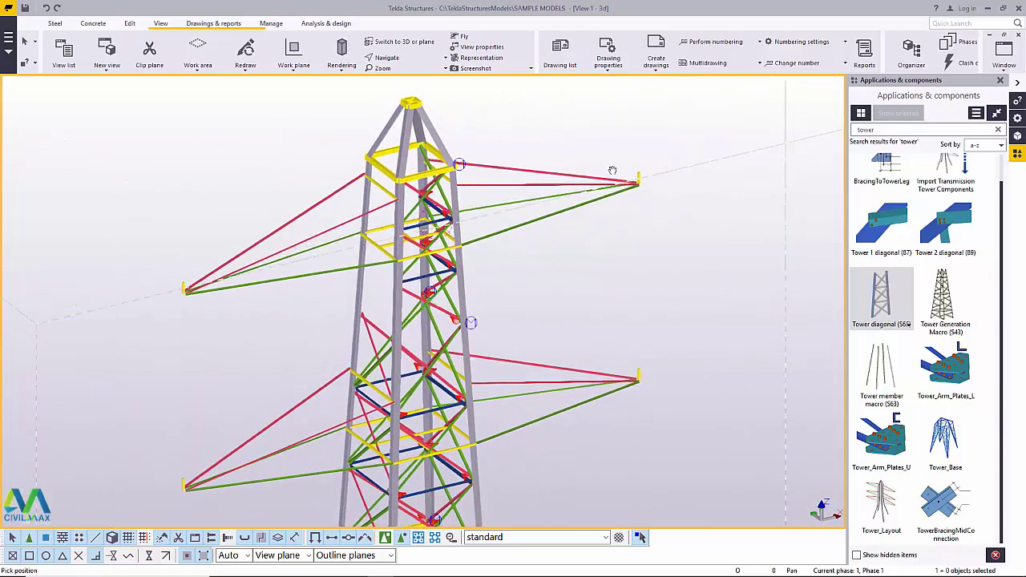
right_click(612, 119)
left_click(637, 131)
scroll(400, 288, "up", 2)
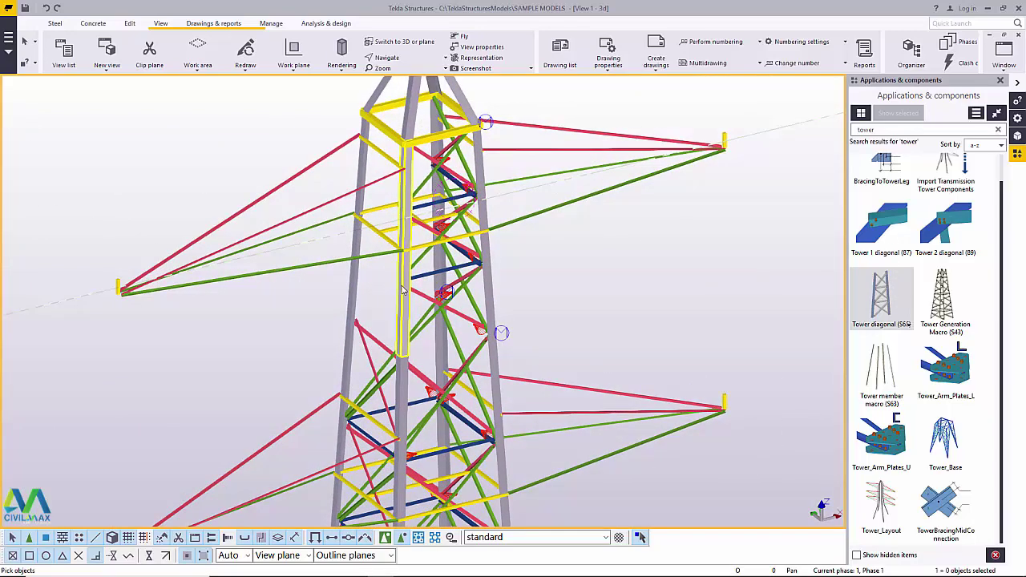
left_click(365, 279)
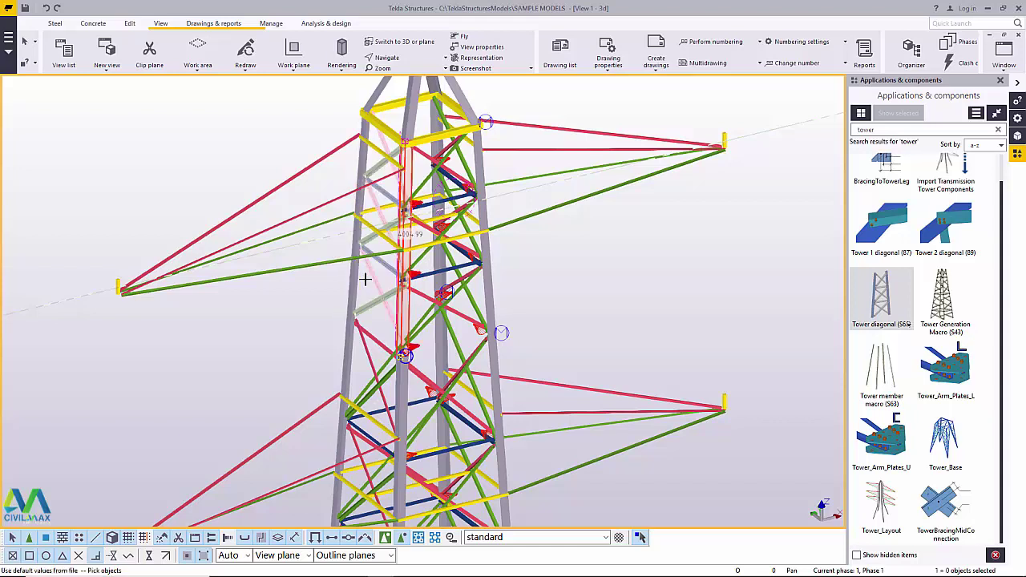
right_click(641, 279)
left_click(667, 282)
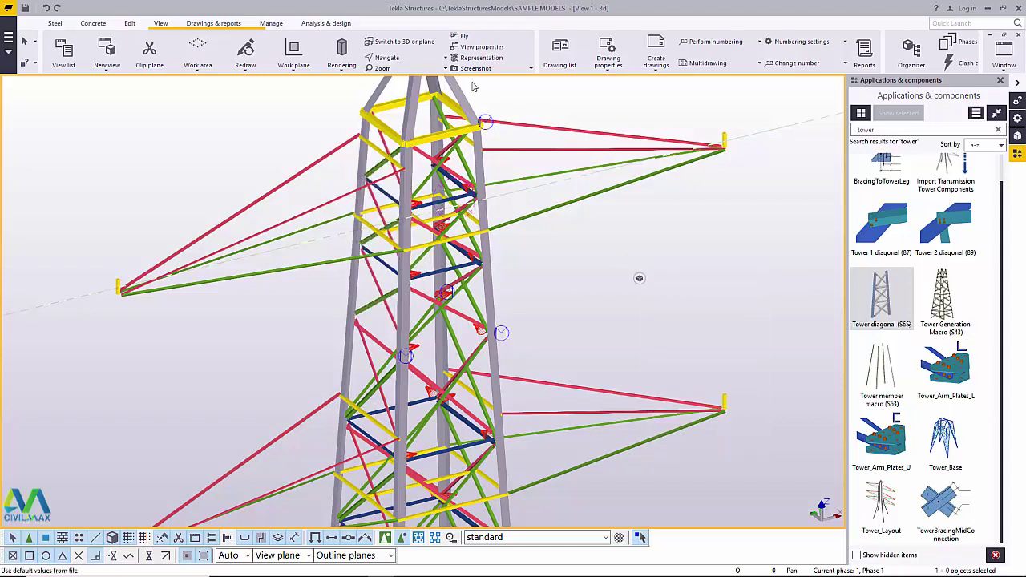
- Rotate to the last open side and add Tower diagonal (S66) bracing between the top cross-arm level's legs on the fourth face
middle_click_drag(425, 207, 541, 166, "ctrl")
middle_click_drag(378, 228, 600, 229, "ctrl")
right_click(600, 231)
left_click(625, 238)
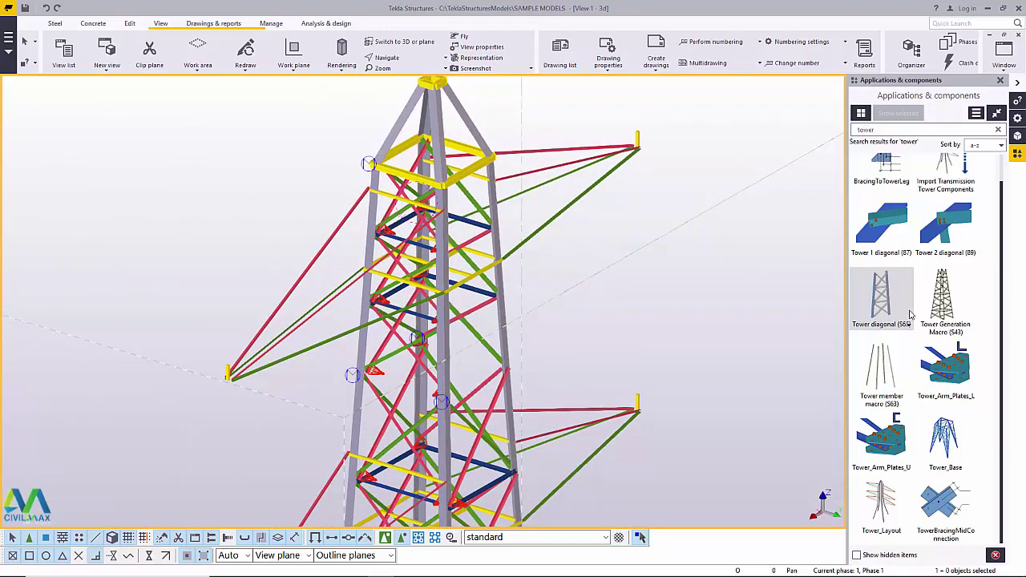
scroll(497, 305, "up", 2)
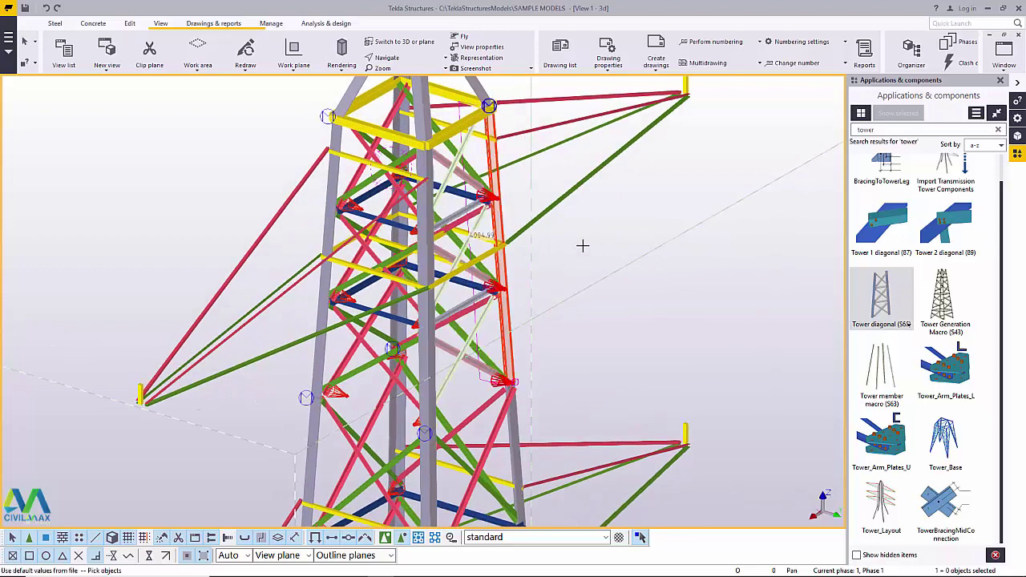
right_click(634, 186)
left_click(642, 194)
- Redraw the view to clear the temporary marks from the tower
scroll(517, 312, "down", 2)
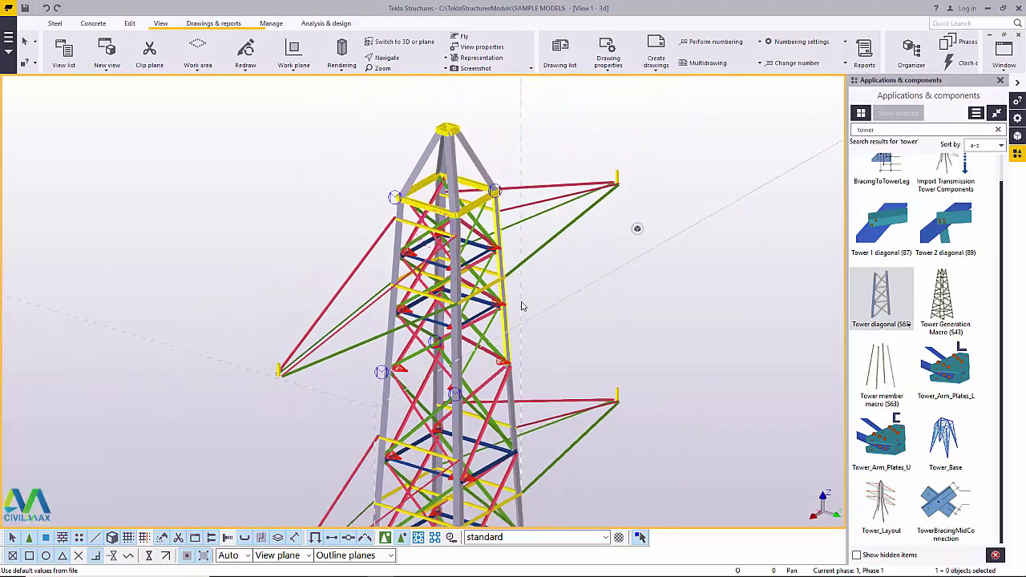
scroll(513, 229, "up", 1)
right_click(717, 131)
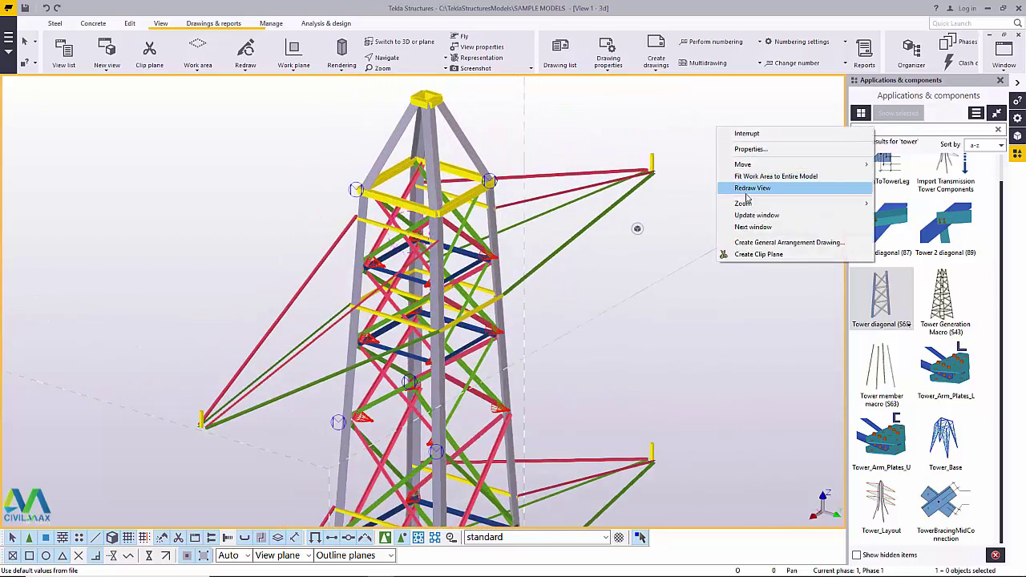
left_click(744, 189)
- Turn the tower around and delete the short yellow upright piece at one tip of the top cross-arm
left_click(387, 58)
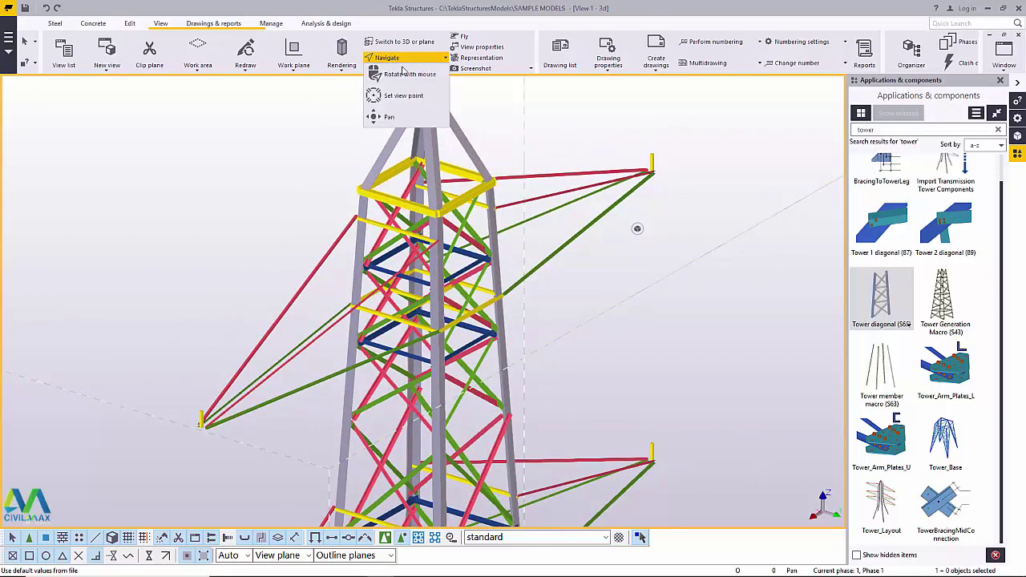
left_click(429, 118)
left_click_drag(464, 231, 660, 316)
scroll(358, 215, "up", 6)
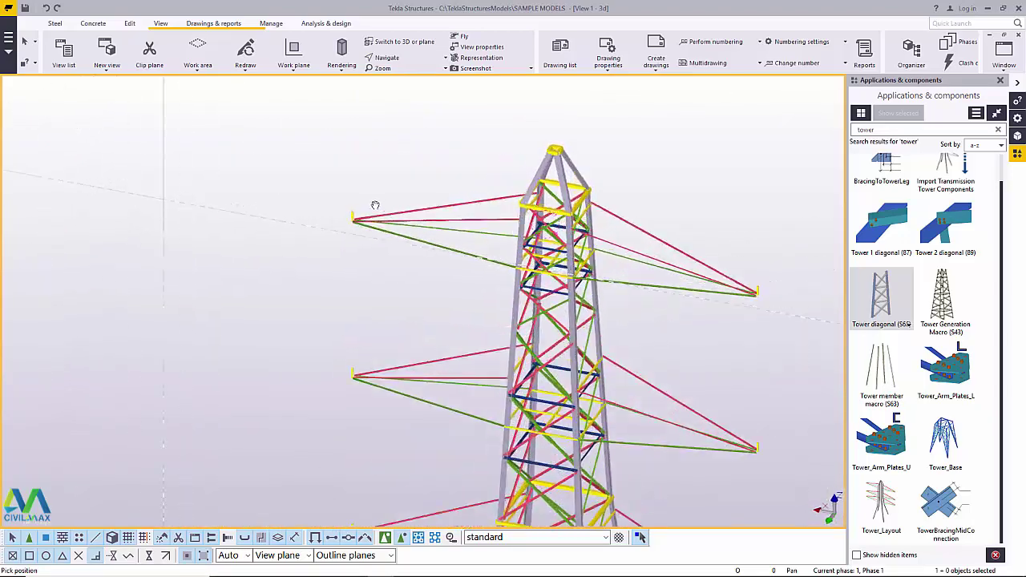
middle_click_drag(351, 210, 355, 211)
right_click(414, 131)
left_click(445, 137)
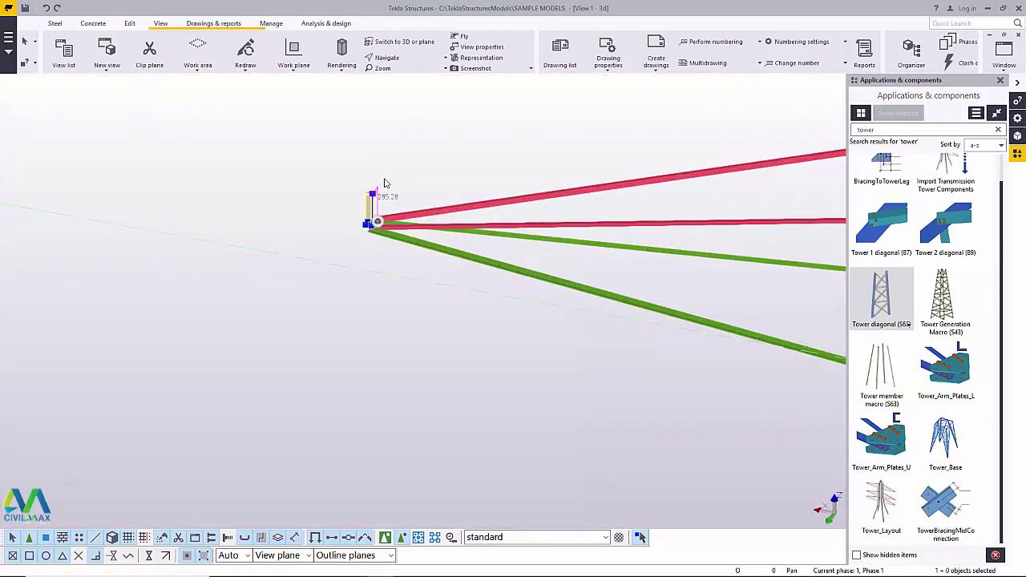
left_click(347, 161)
scroll(308, 214, "down", 6)
- Delete the short yellow upright pieces at the opposite tip of the top cross-arm and both tips of the middle cross-arm
scroll(660, 261, "up", 4)
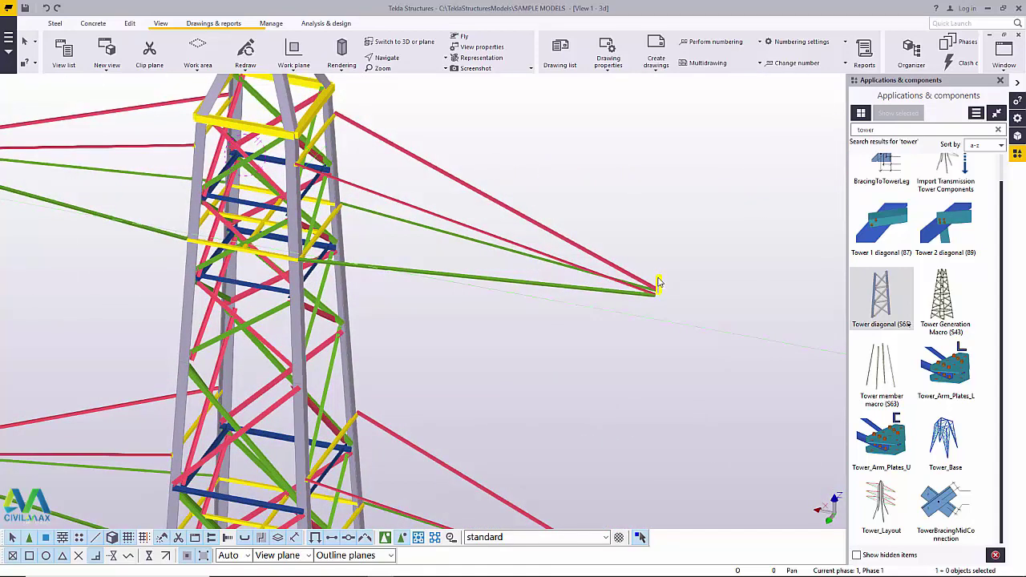
scroll(661, 254, "down", 4)
scroll(665, 441, "up", 4)
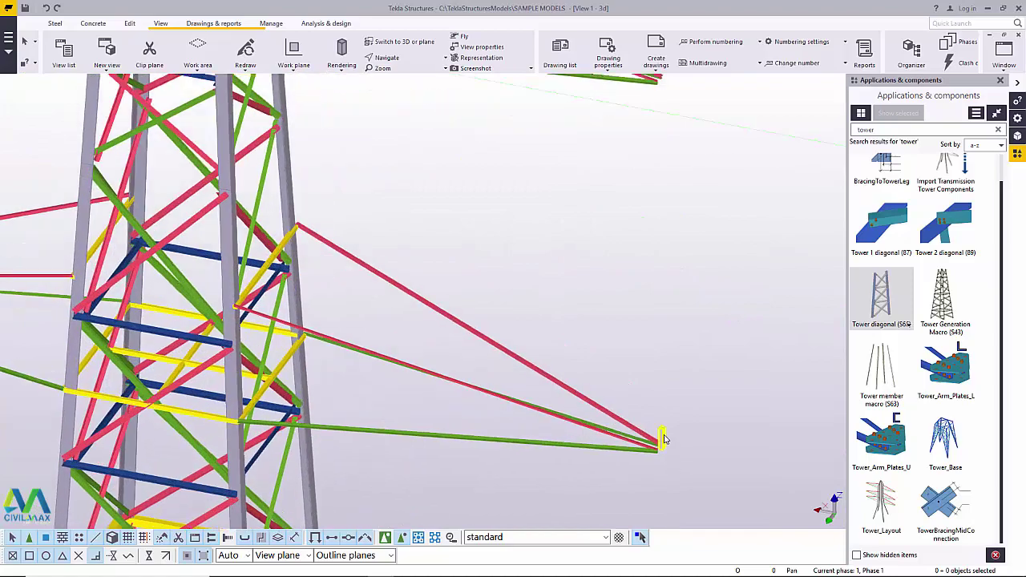
scroll(687, 361, "down", 4)
scroll(201, 289, "up", 4)
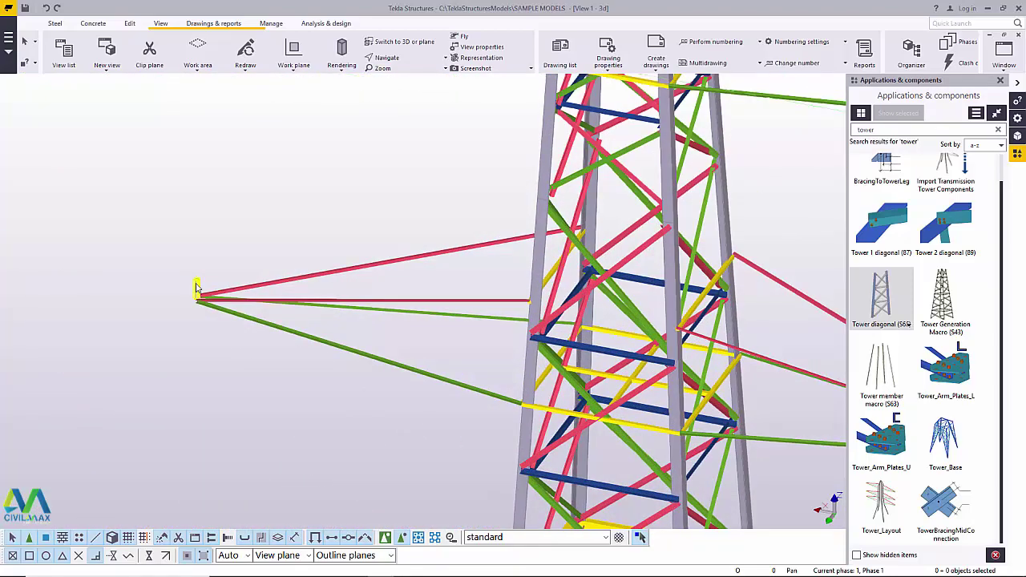
scroll(267, 256, "down", 1)
scroll(393, 225, "down", 3)
- Delete the short yellow upright pieces at both tips of the lowest cross-arm
scroll(268, 426, "up", 4)
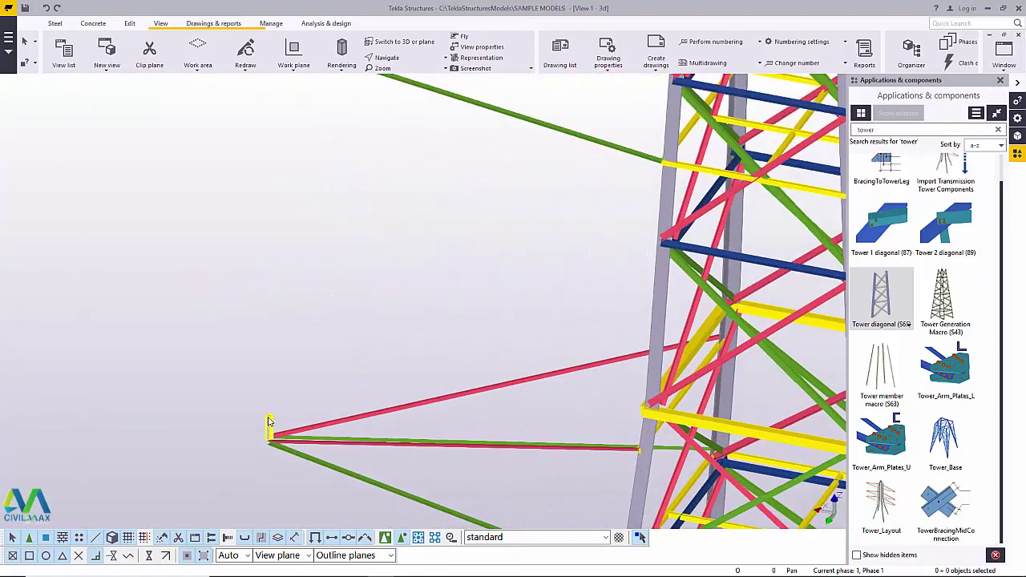
scroll(317, 321, "down", 2)
scroll(787, 425, "up", 5)
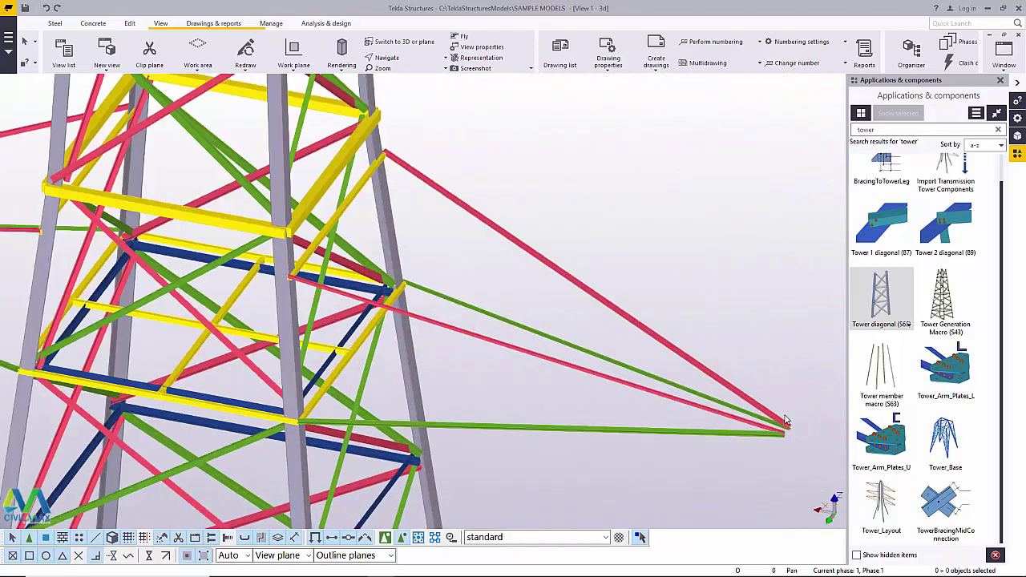
scroll(680, 332, "down", 2)
scroll(659, 341, "down", 2)
scroll(587, 315, "down", 5)
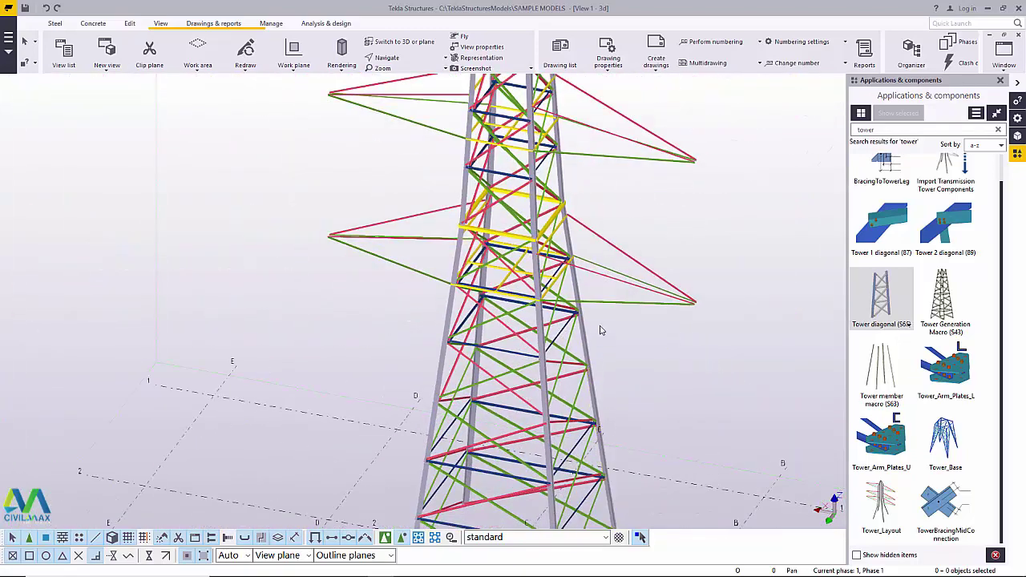
- Turn the tower and delete the wide yellow horizontal beam on the near face, at the leg joint just above the lowest cross-arm
scroll(447, 82, "up", 4)
left_click(414, 58)
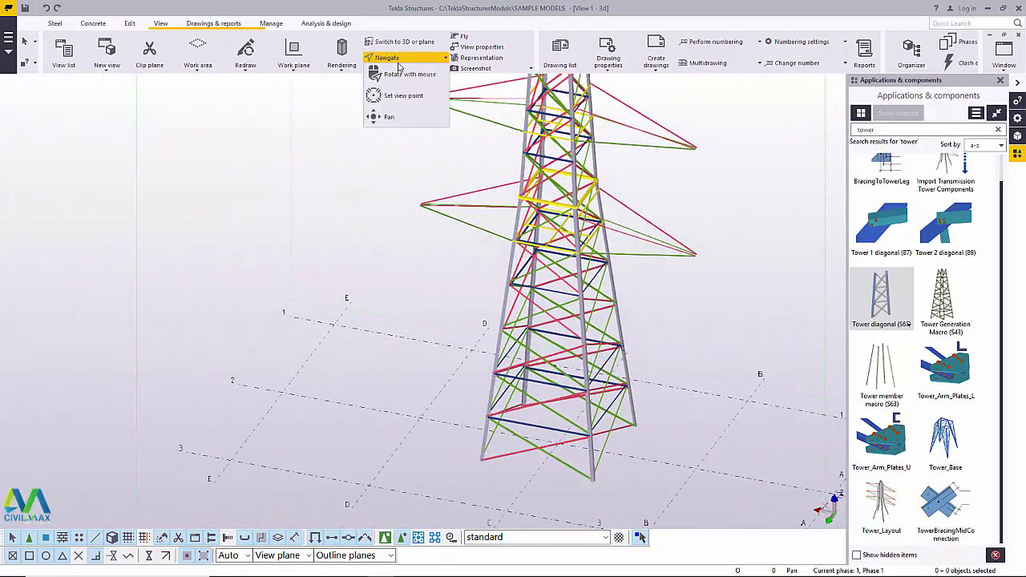
left_click(407, 95)
mouse_move(595, 401)
left_mouse_down()
mouse_move(495, 366)
mouse_move(513, 297)
mouse_move(605, 325)
mouse_move(609, 370)
left_mouse_up()
scroll(614, 159, "up", 3)
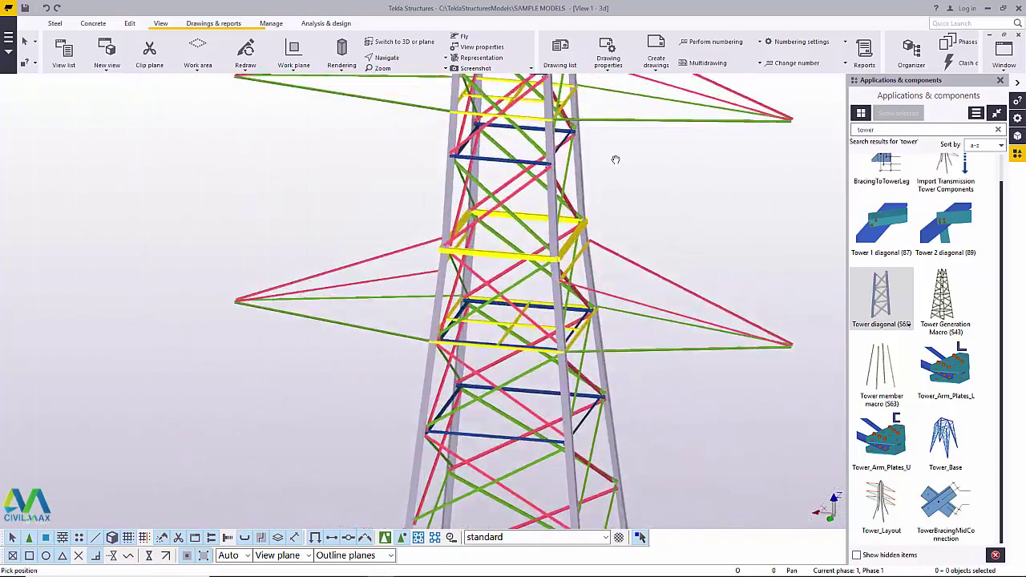
right_click(618, 161)
left_click(647, 171)
scroll(561, 251, "up", 10)
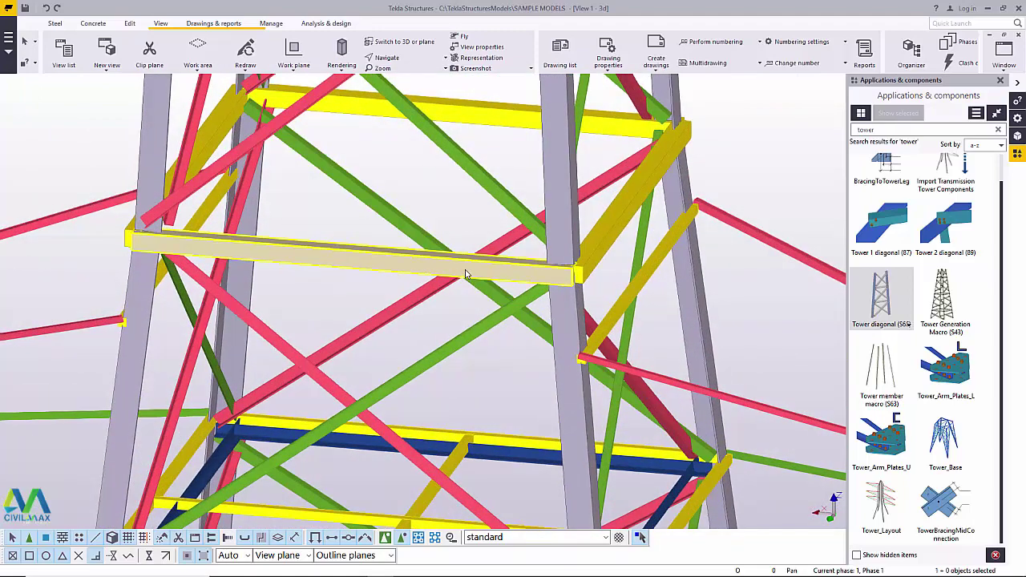
left_click(465, 274)
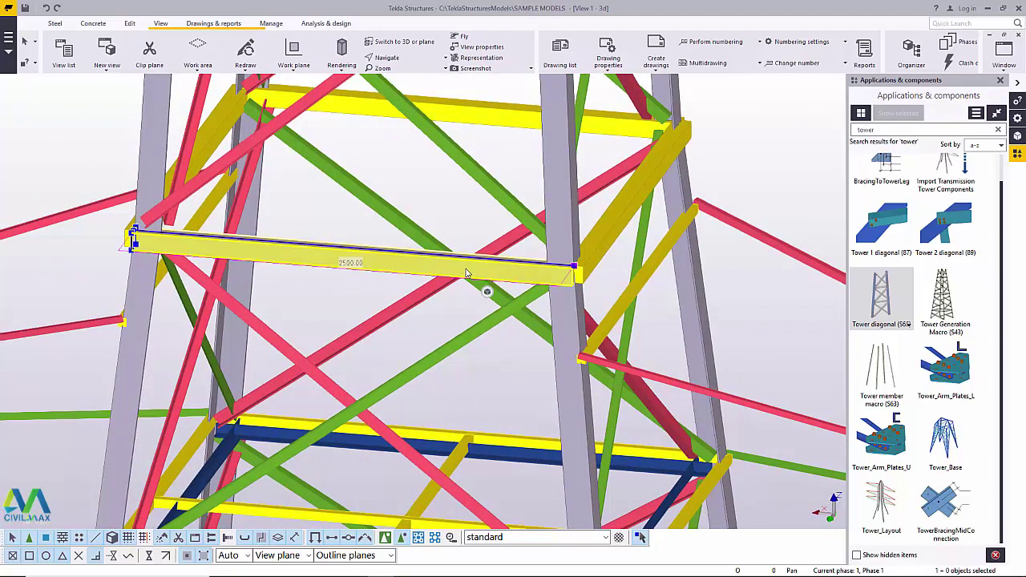
key("Delete")
- Delete the three remaining wide yellow horizontal beams of the same frame, on the far face and both sides
scroll(449, 248, "down", 3)
left_click(472, 146)
key("Delete")
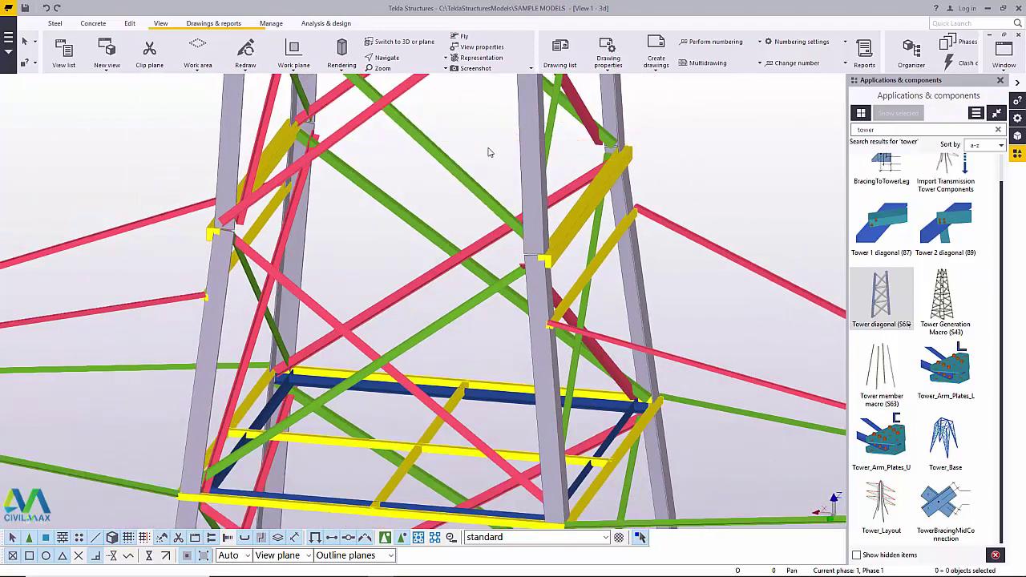
key("Delete")
scroll(550, 297, "down", 2)
scroll(380, 197, "up", 2)
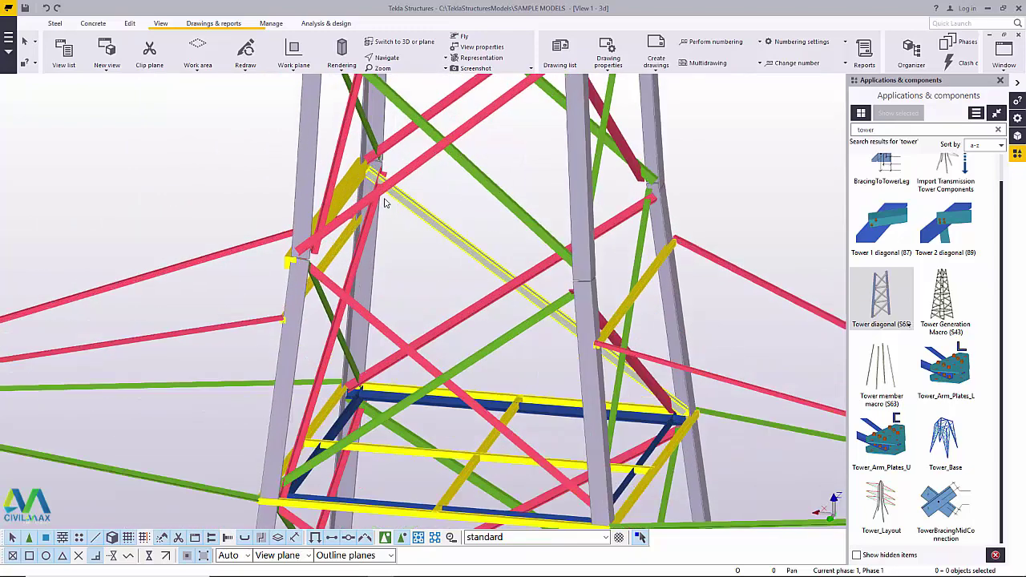
left_click(340, 181)
key("Delete")
scroll(411, 332, "down", 4)
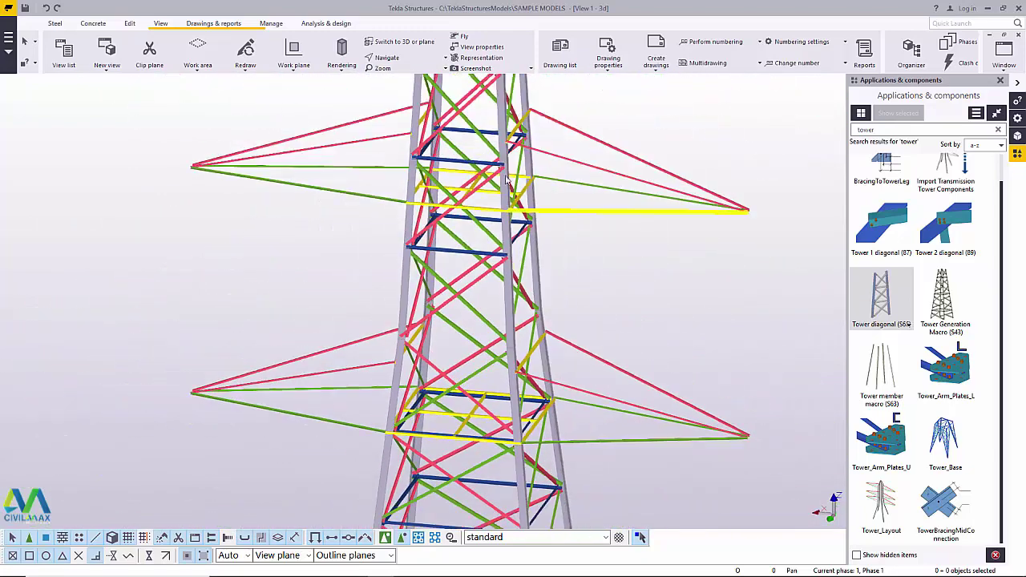
- Delete the near and far yellow horizontal beams at the lower joint of the middle cross-arm, undoing the deletion of the central one
scroll(439, 211, "up", 5)
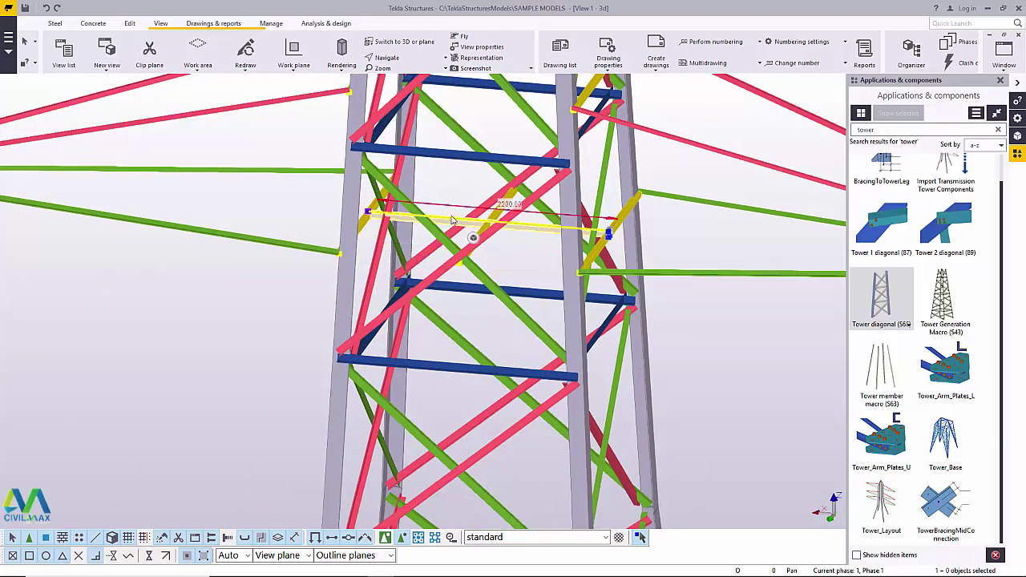
key("Delete")
left_click(46, 8)
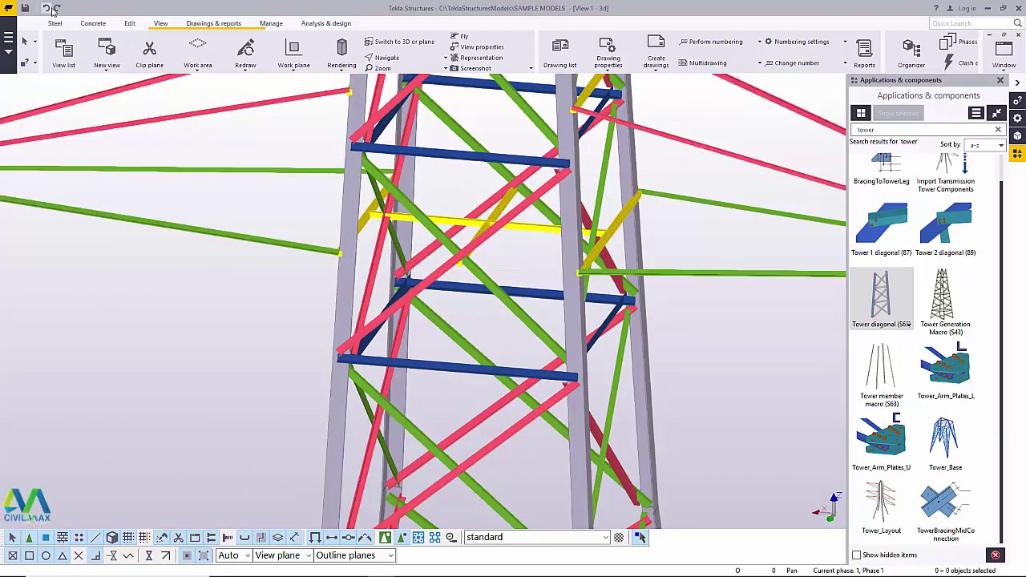
- Delete the near and far yellow horizontal beams at the lower joint of the top cross-arm, keeping the central one
scroll(529, 285, "down", 3)
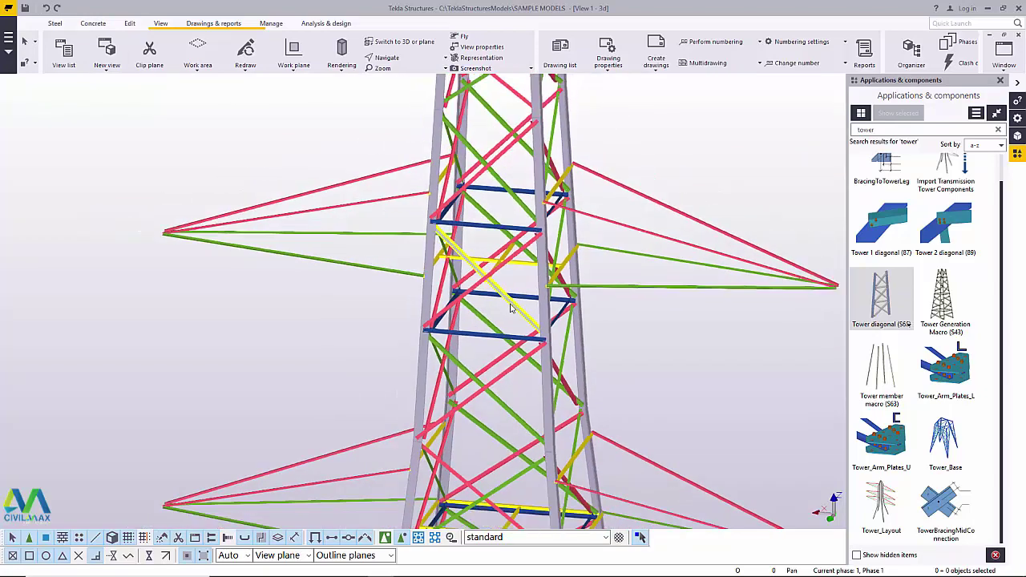
scroll(507, 298, "down", 5)
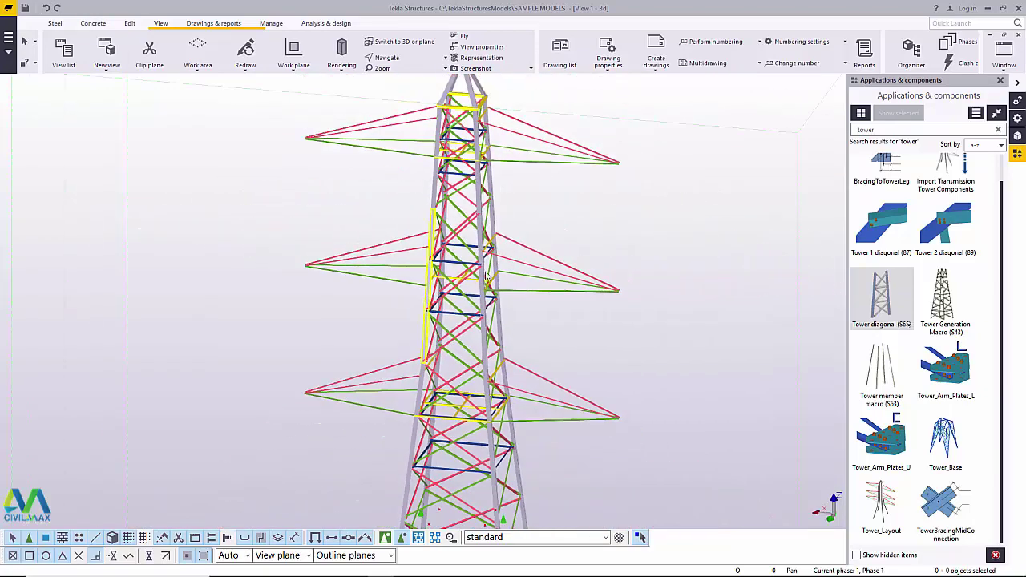
scroll(481, 249, "up", 4)
scroll(481, 245, "up", 3)
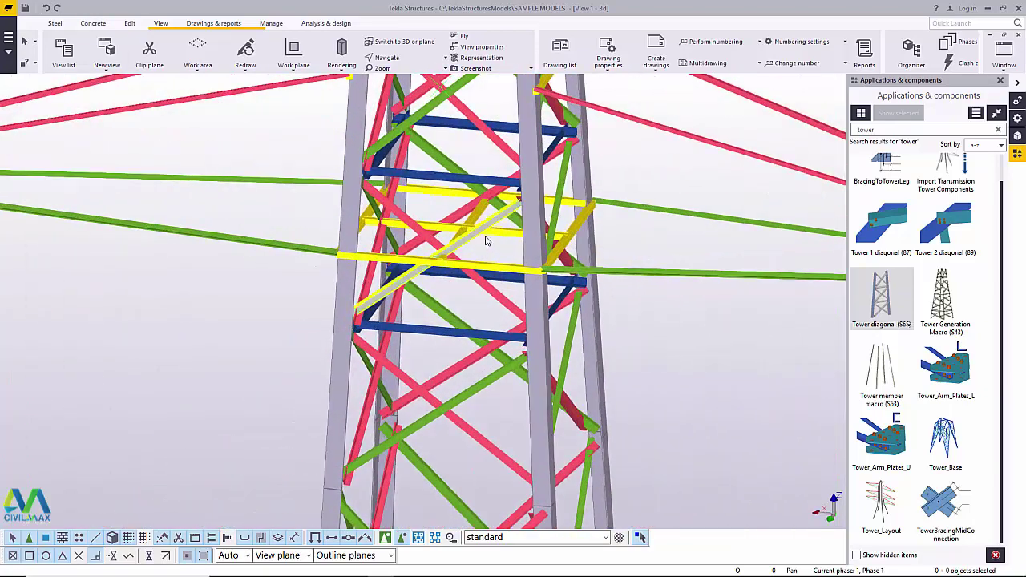
scroll(438, 237, "up", 2)
scroll(439, 237, "up", 1)
left_click(464, 284)
key("Delete")
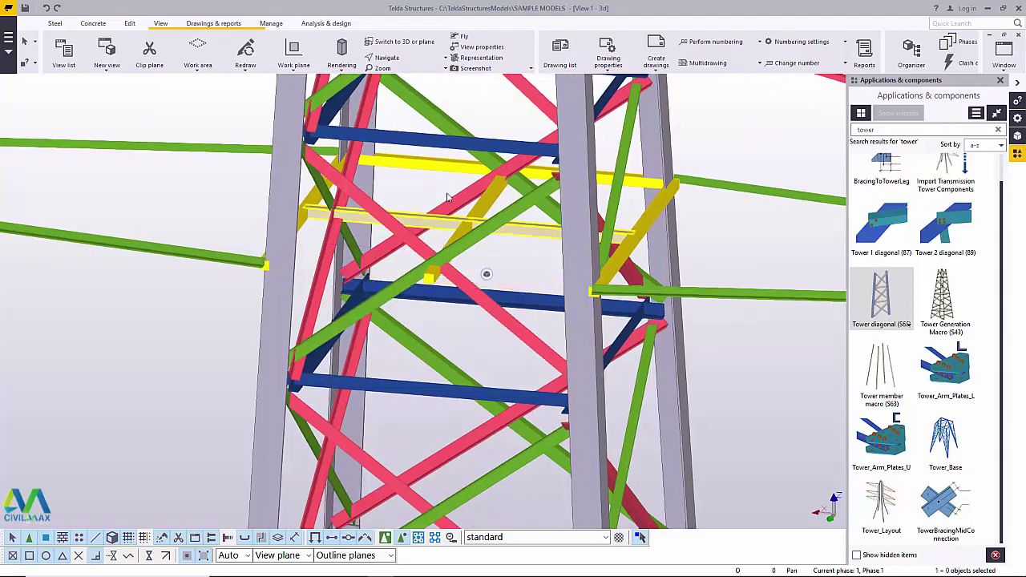
left_click(433, 170)
key("Delete")
- Turn the tower and examine it from the peak and cross-arms down to the leg bases
scroll(401, 265, "down", 1)
scroll(400, 265, "down", 5)
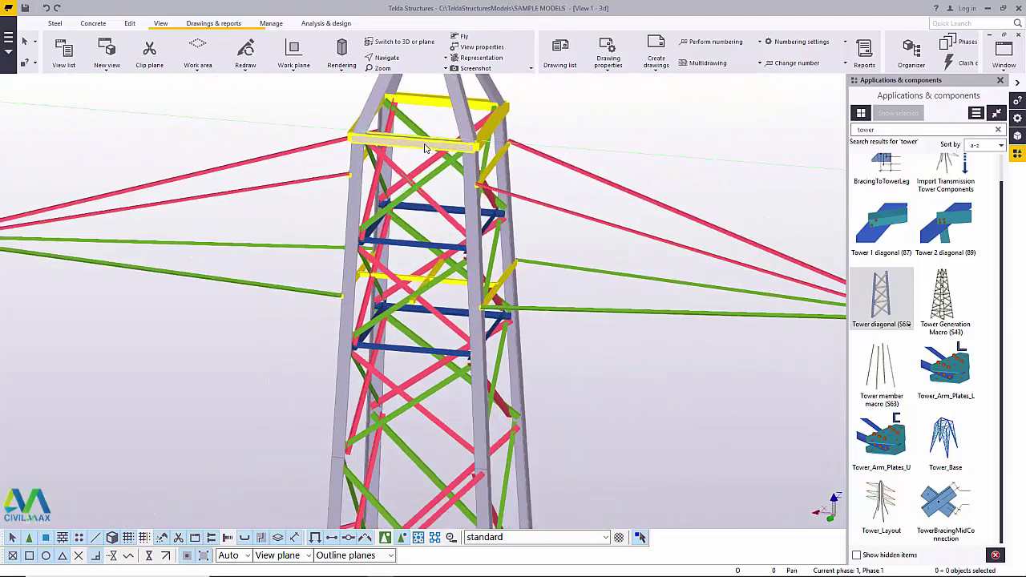
scroll(436, 142, "up", 2)
scroll(461, 136, "down", 1)
scroll(461, 221, "down", 2)
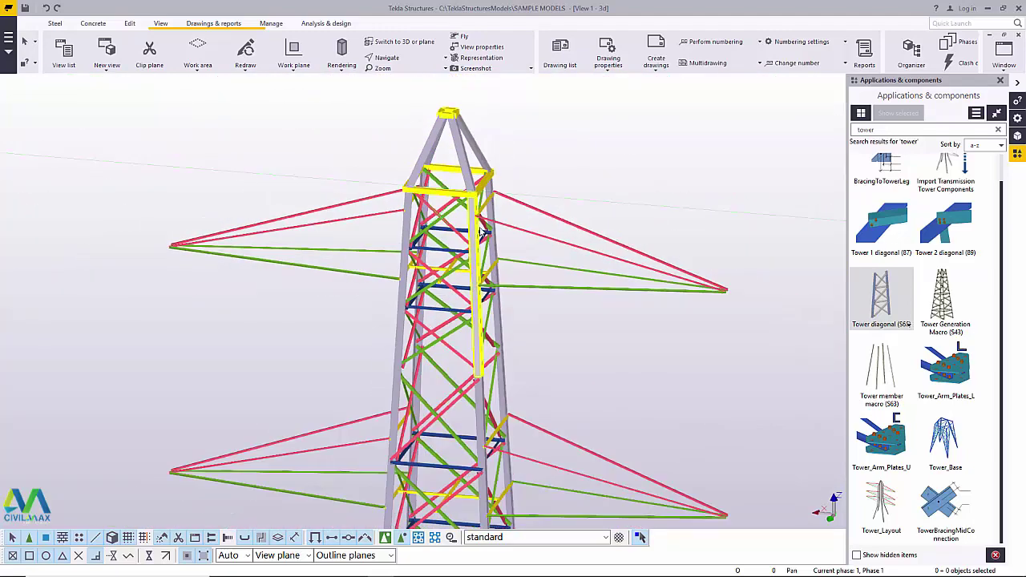
scroll(440, 212, "down", 2)
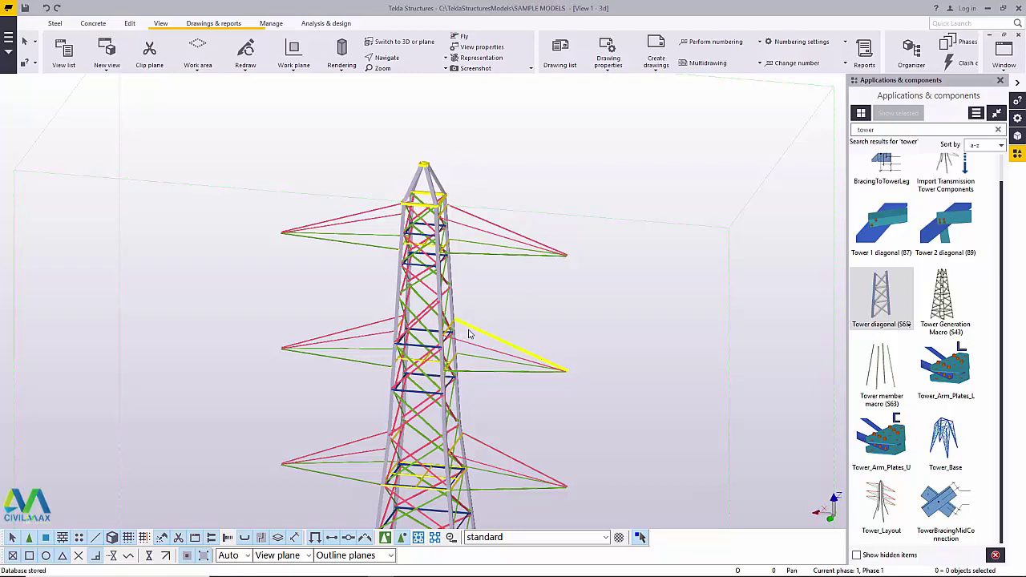
left_click(403, 57)
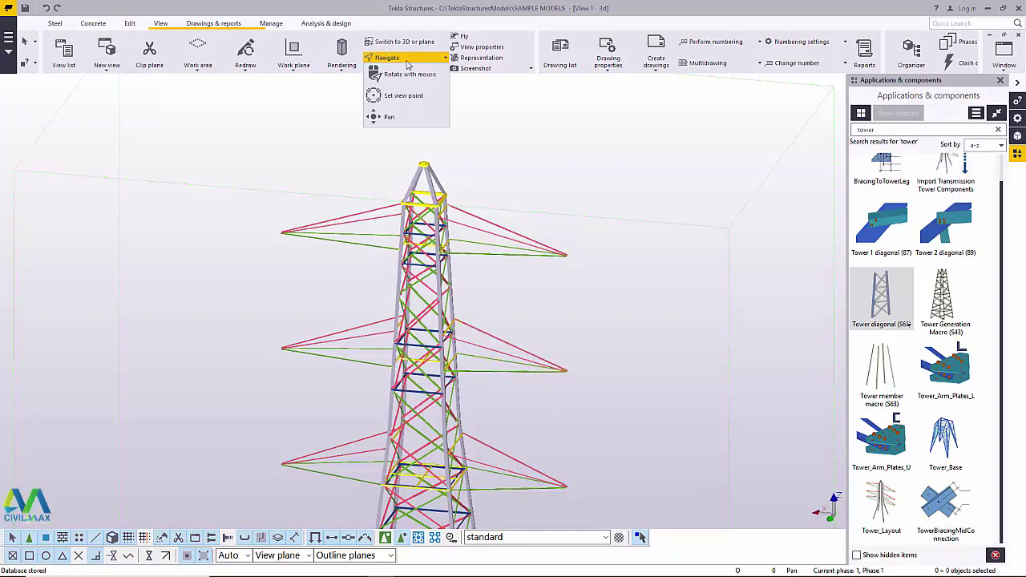
left_click(408, 75)
left_click_drag(456, 434, 380, 449)
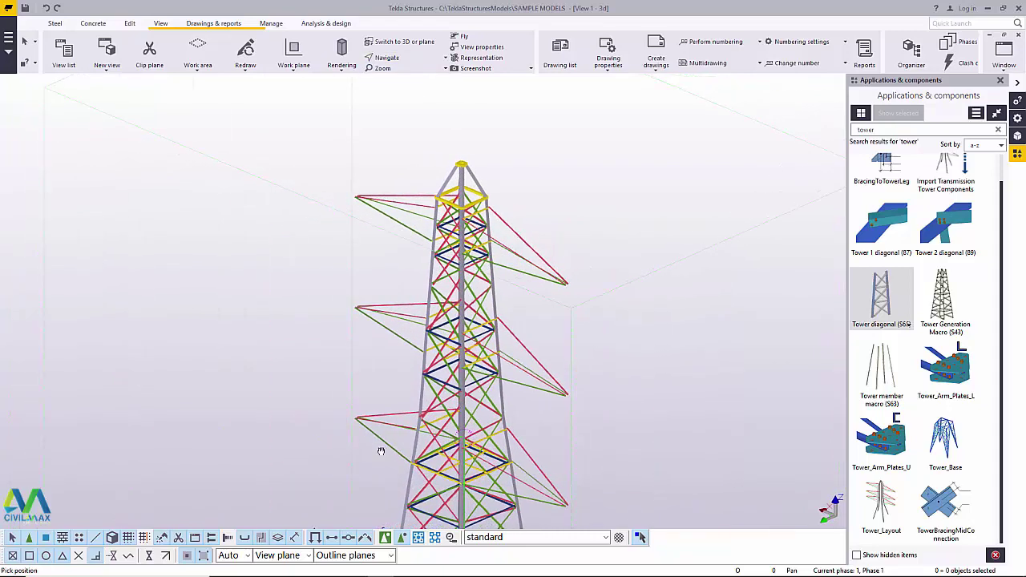
scroll(513, 282, "down", 3)
left_click_drag(490, 394, 510, 435)
scroll(509, 433, "up", 6)
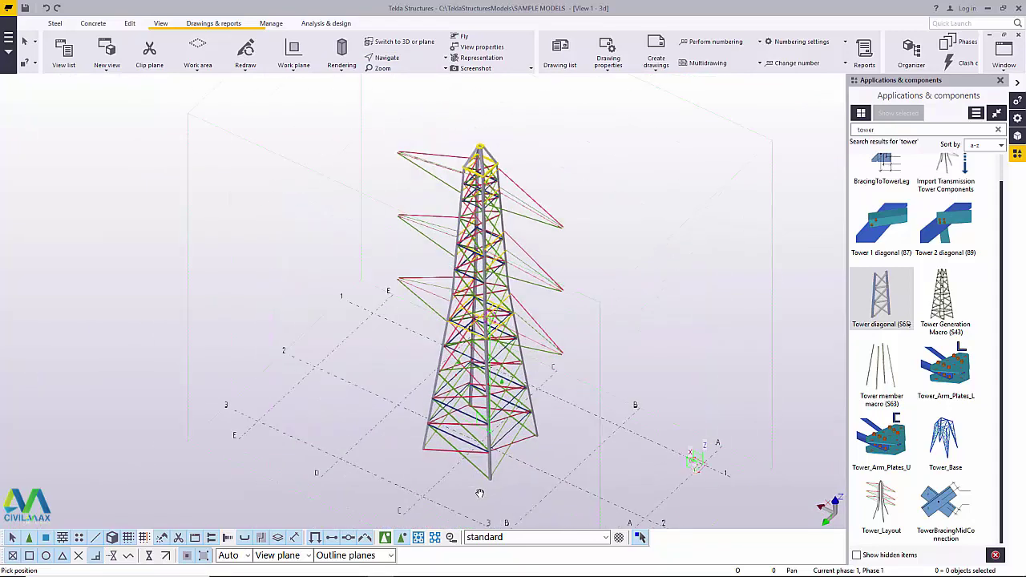
right_click(651, 264)
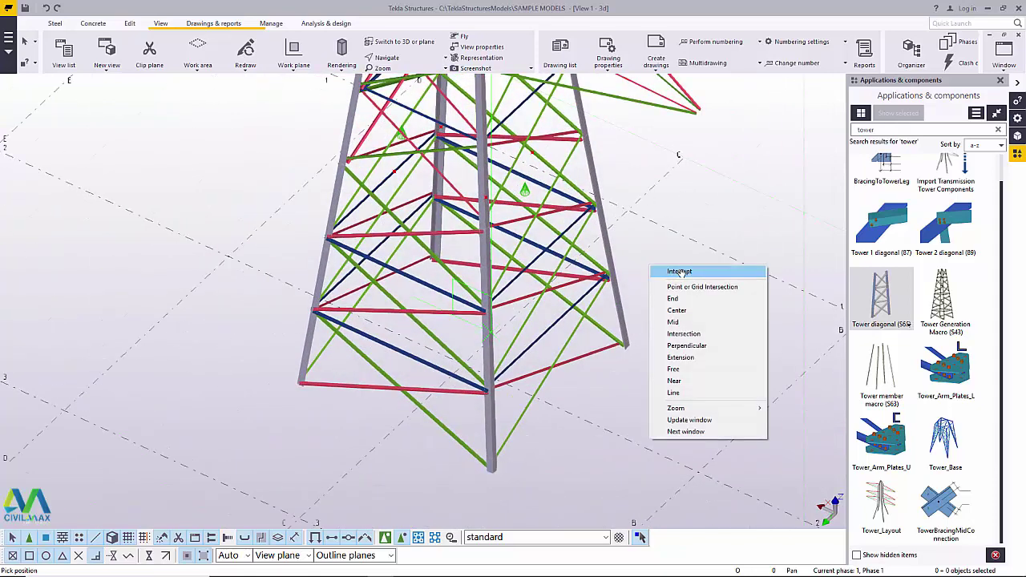
left_click(679, 272)
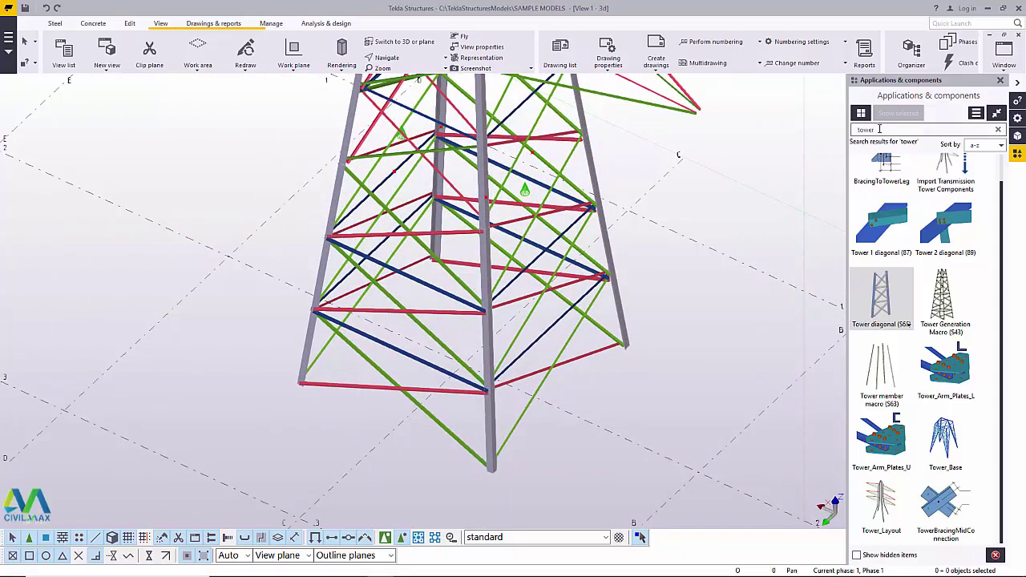
- Search the component catalogue for "base" and apply Base plate (1042) to the lower end of the nearest tower leg
type("b")
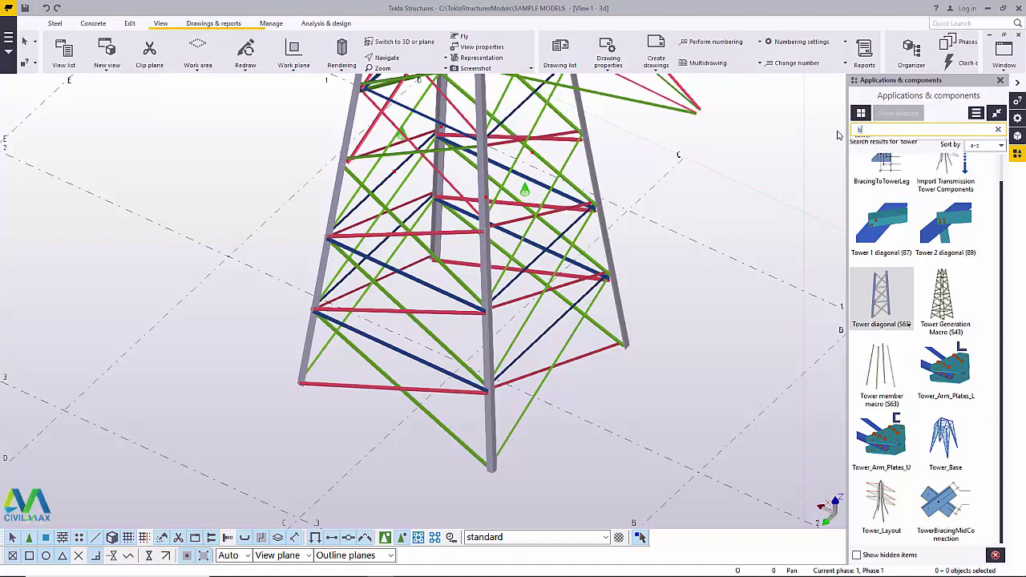
type("ase")
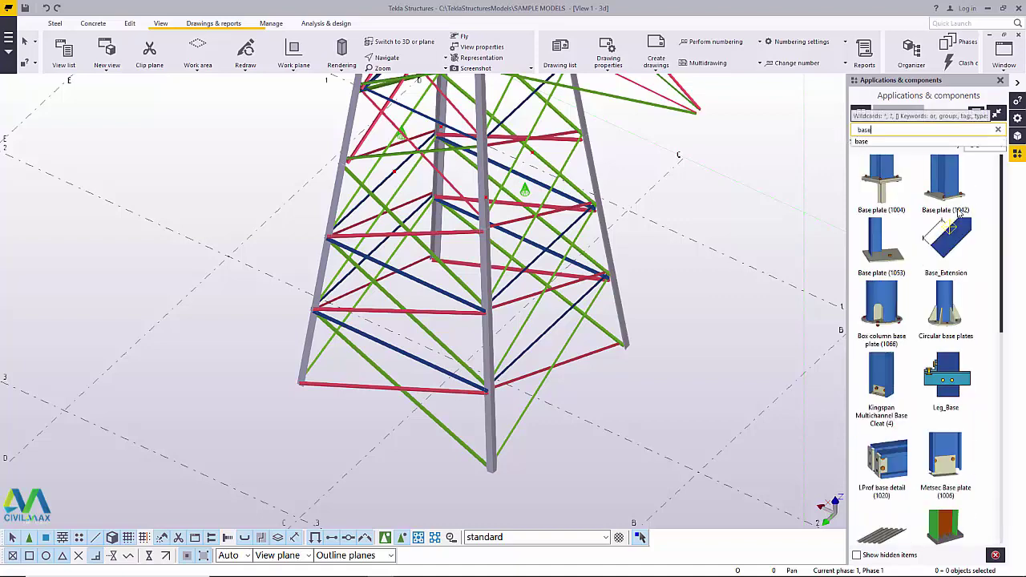
left_click(943, 185)
scroll(460, 489, "up", 6)
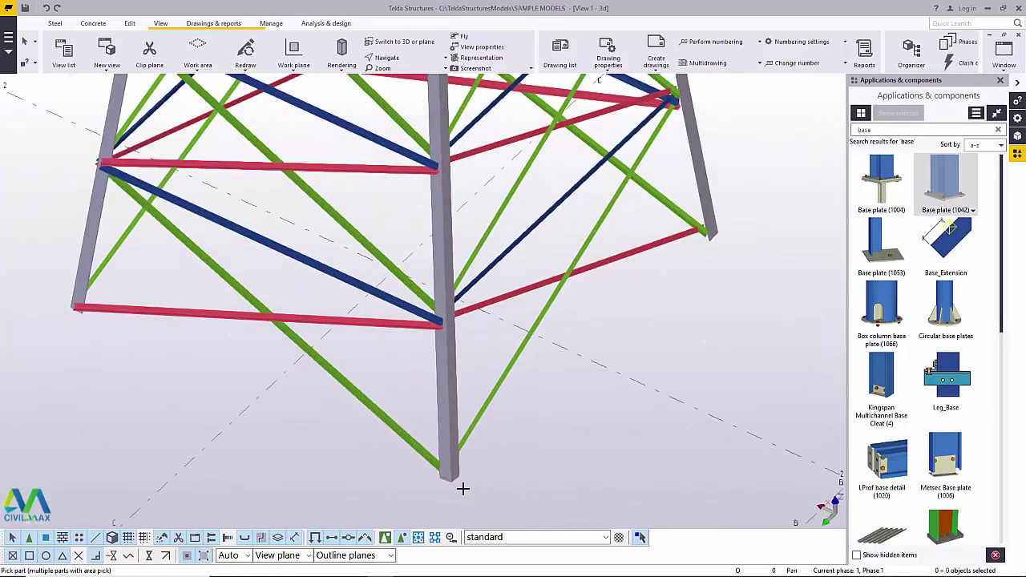
left_click(452, 375)
scroll(447, 472, "up", 1)
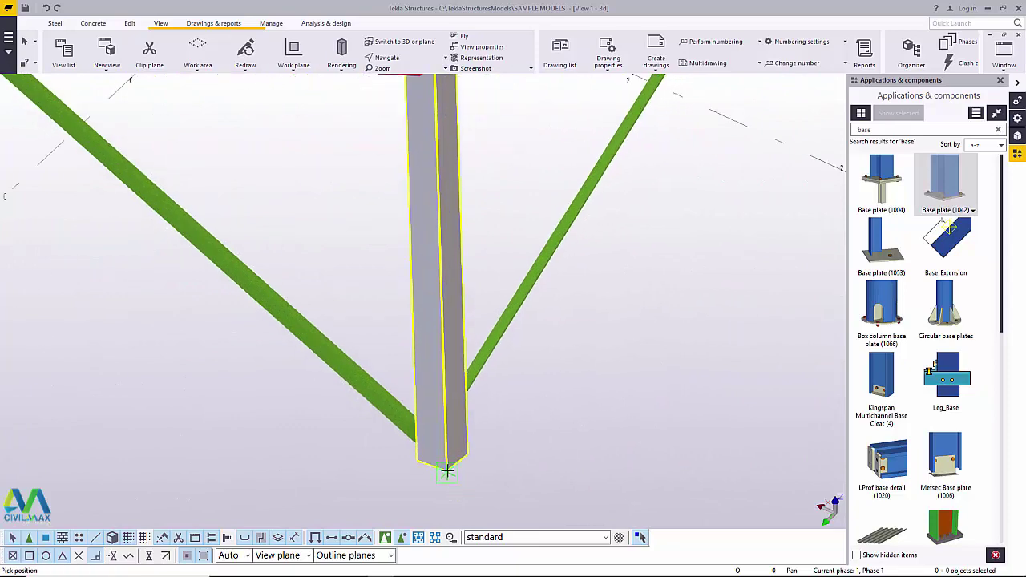
left_click(447, 474)
scroll(447, 475, "down", 5)
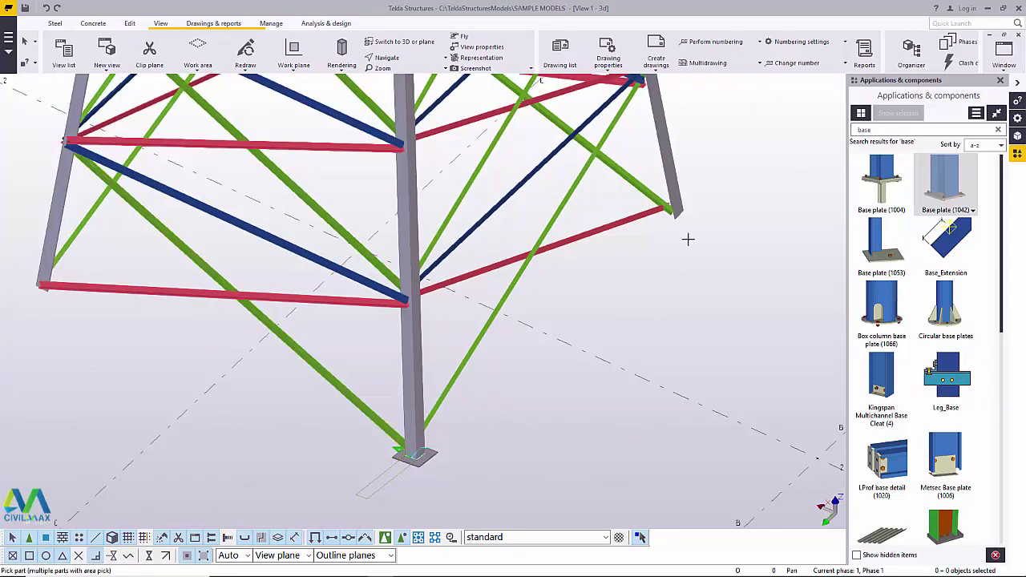
- Apply Base plate (1042) to the lower end of the tower leg on the right
scroll(685, 232, "up", 5)
scroll(673, 175, "up", 2)
left_click(668, 165)
scroll(692, 217, "up", 3)
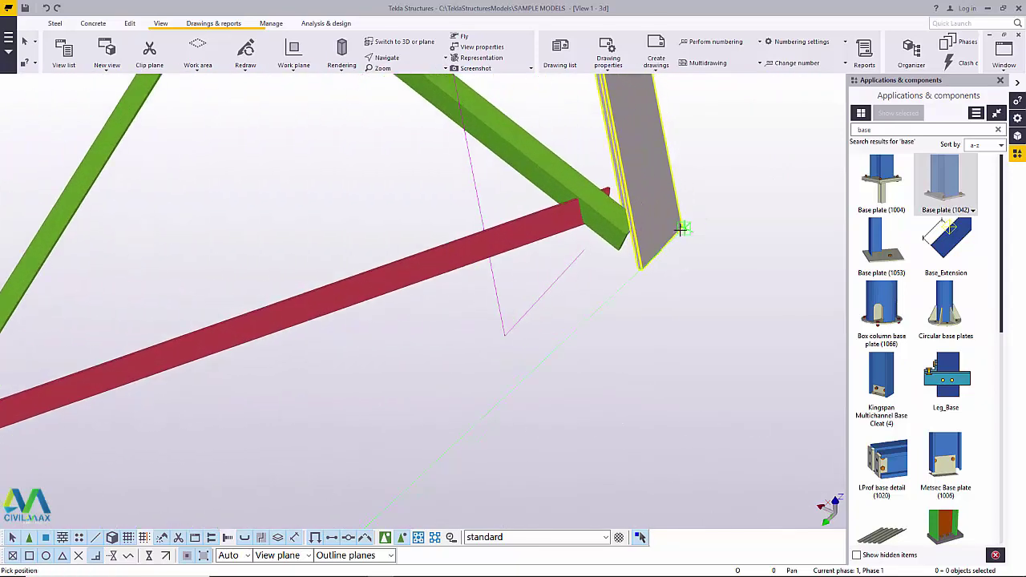
left_click(685, 233)
scroll(728, 284, "down", 5)
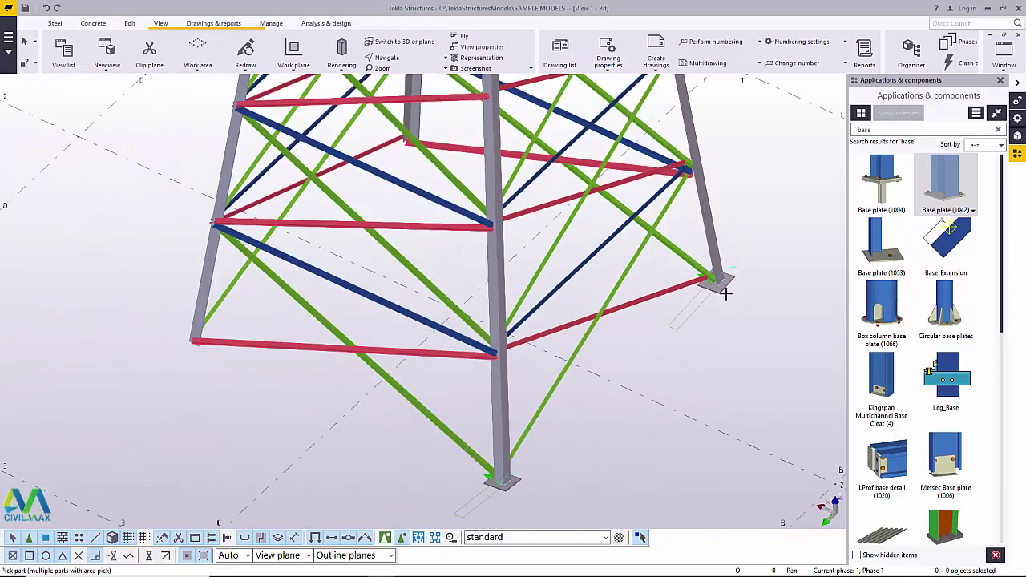
- Apply Base plate (1042) to the lower end of the tower leg on the left
scroll(380, 305, "up", 3)
scroll(379, 305, "up", 5)
left_click(343, 311)
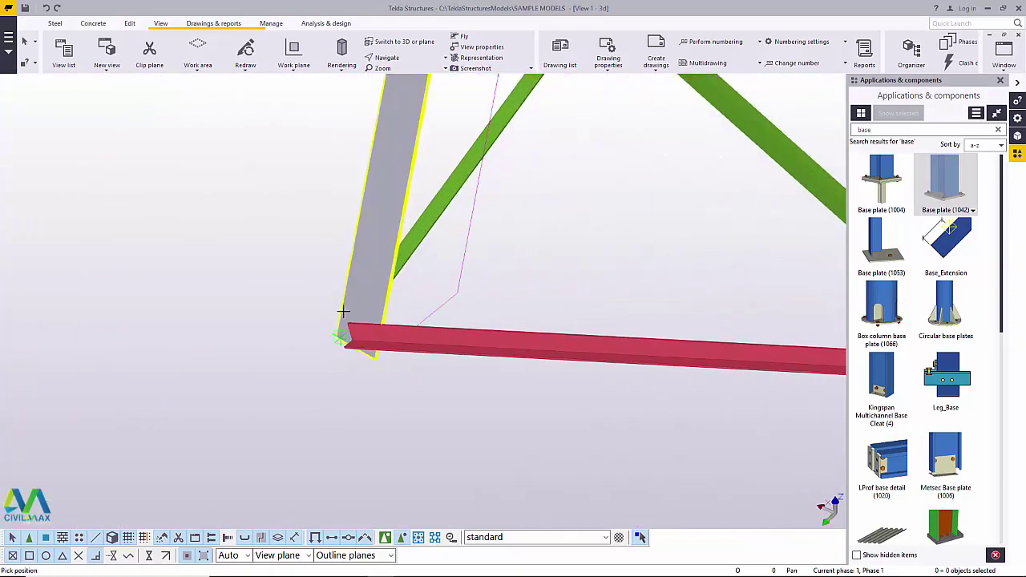
left_click(333, 337)
scroll(348, 393, "down", 6)
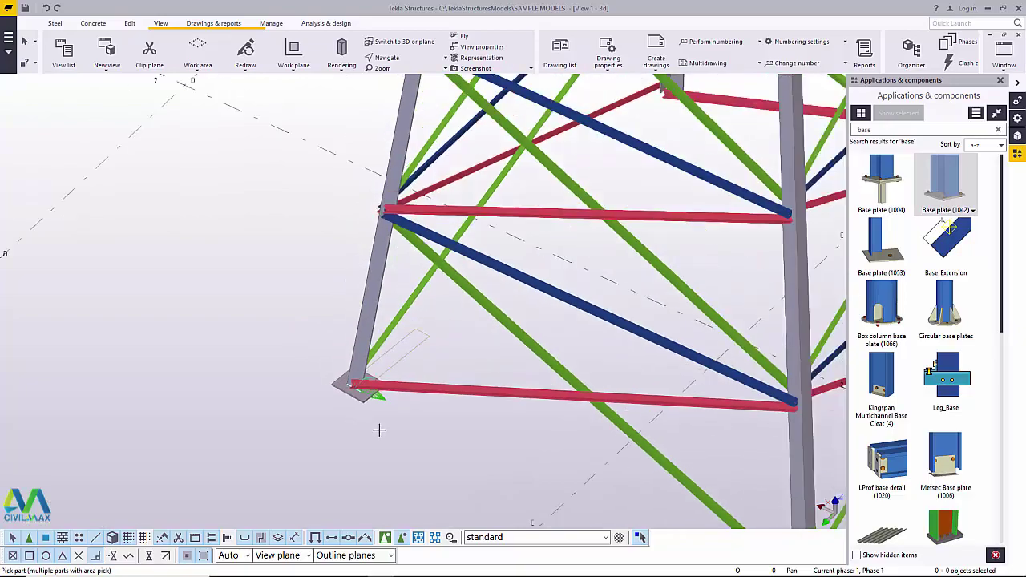
- Turn the tower to its remaining bare leg, apply Base plate (1042) to its lower end and end the command
scroll(420, 409, "down", 2)
left_click(402, 61)
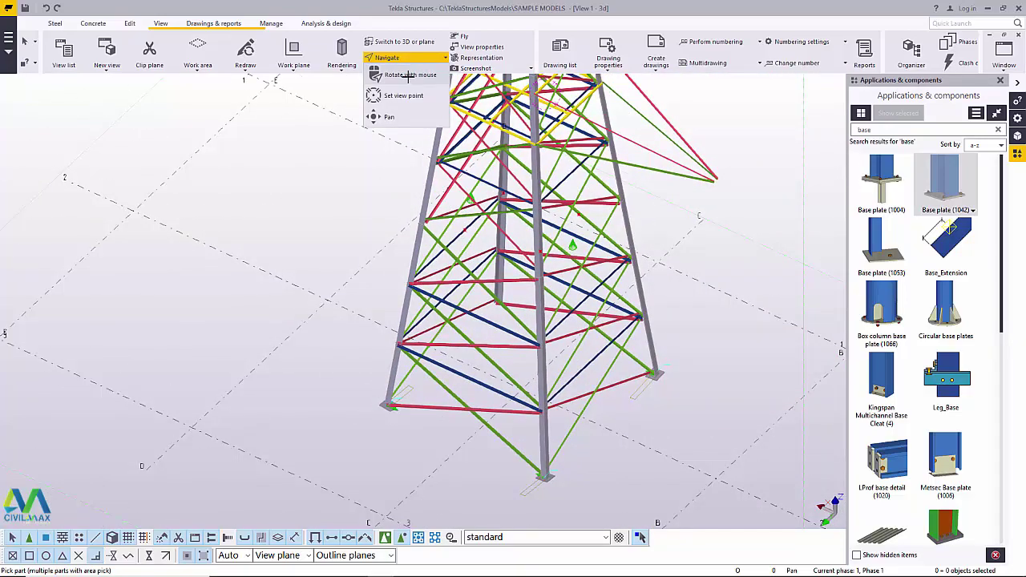
left_click(408, 75)
middle_click_drag(500, 299, 717, 289, "ctrl")
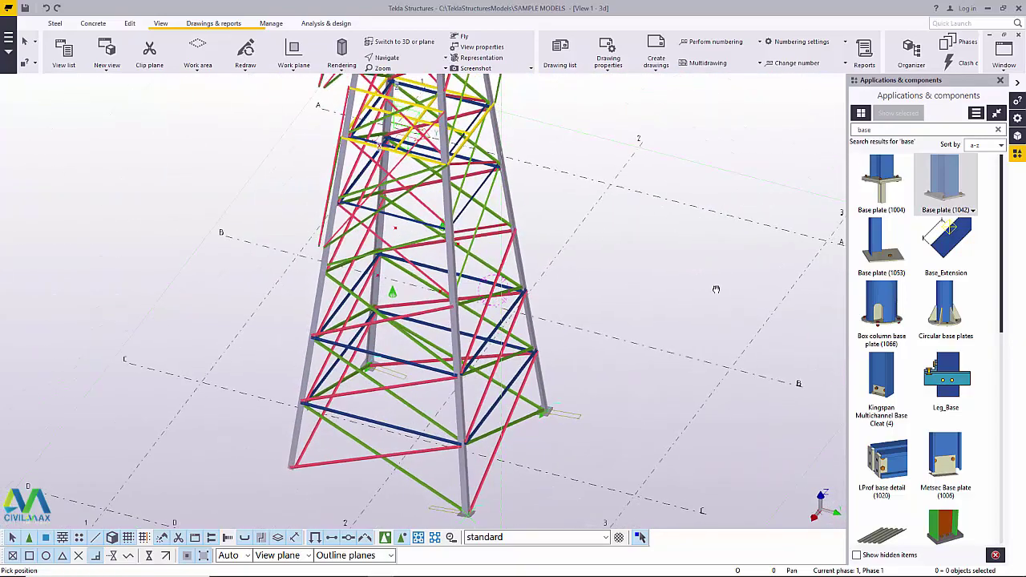
scroll(275, 487, "up", 5)
scroll(268, 478, "up", 3)
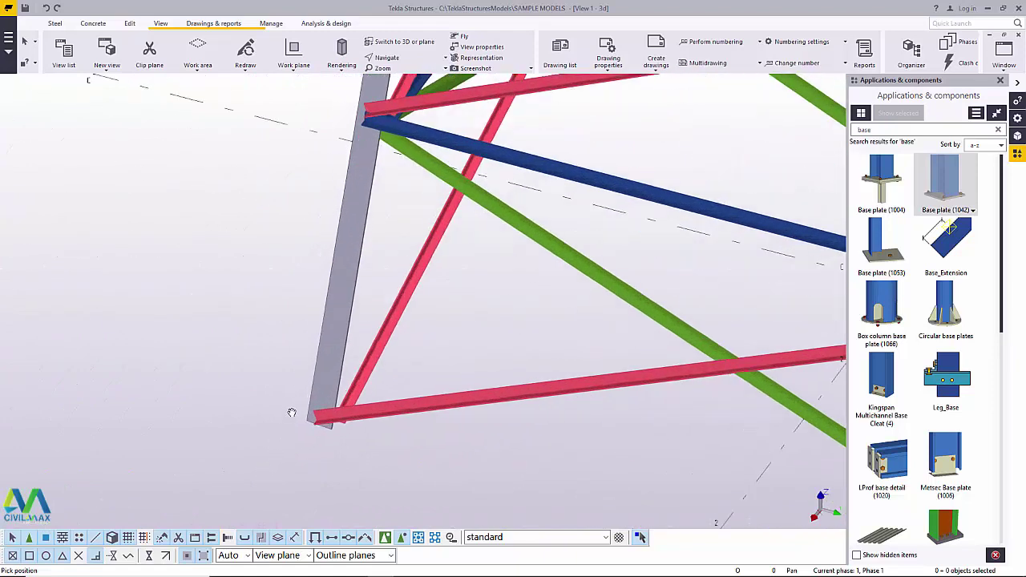
scroll(294, 394, "up", 3)
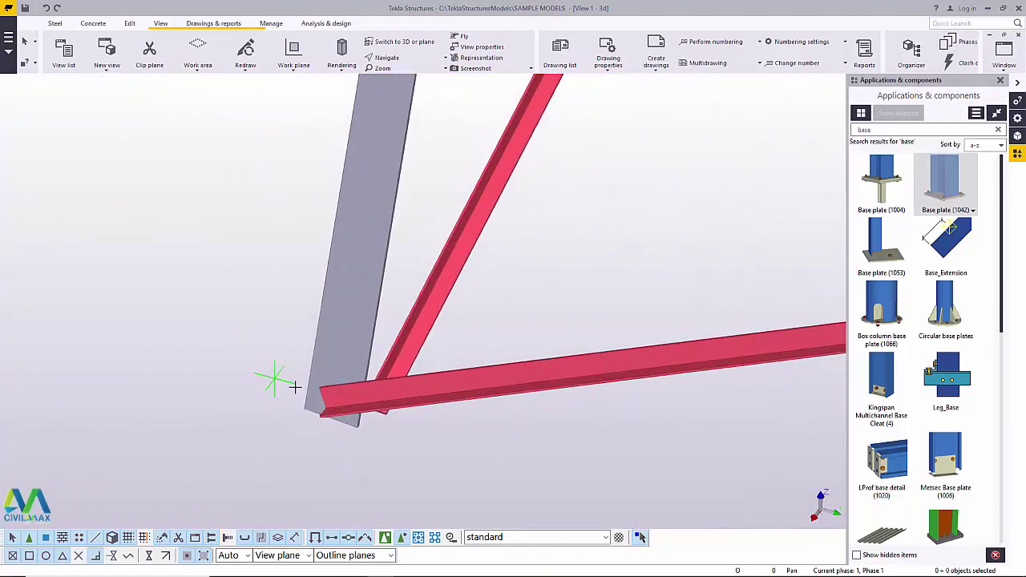
right_click(229, 215)
left_click(265, 222)
scroll(325, 393, "up", 3)
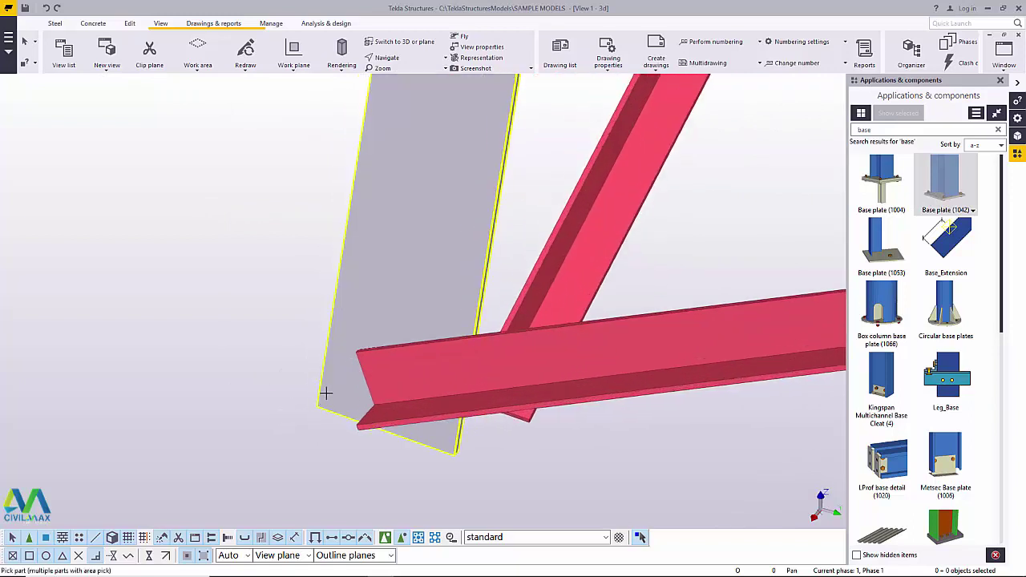
left_click(318, 405)
right_click(285, 210)
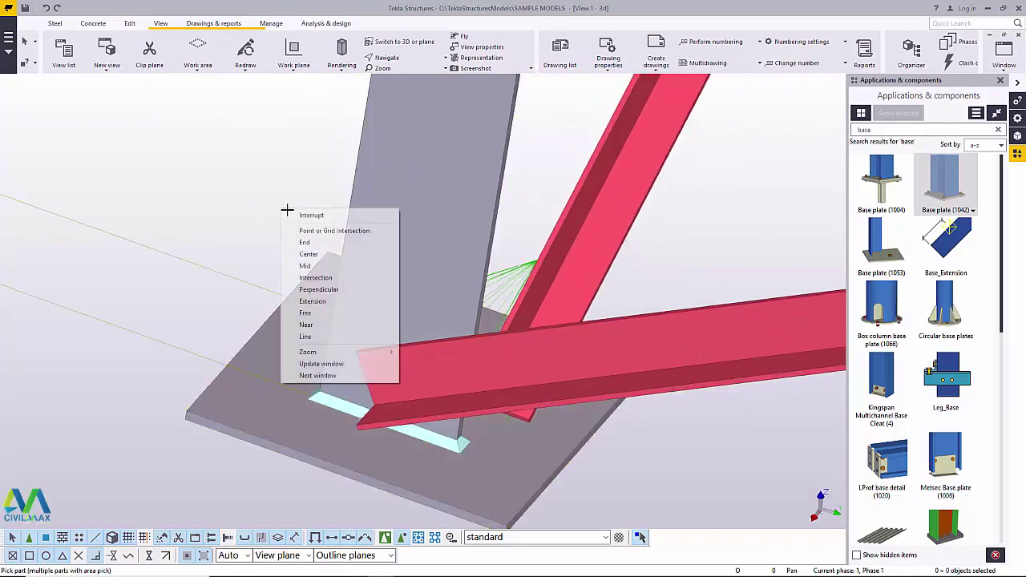
left_click(307, 215)
scroll(284, 320, "down", 2)
right_click(206, 210)
left_click(168, 182)
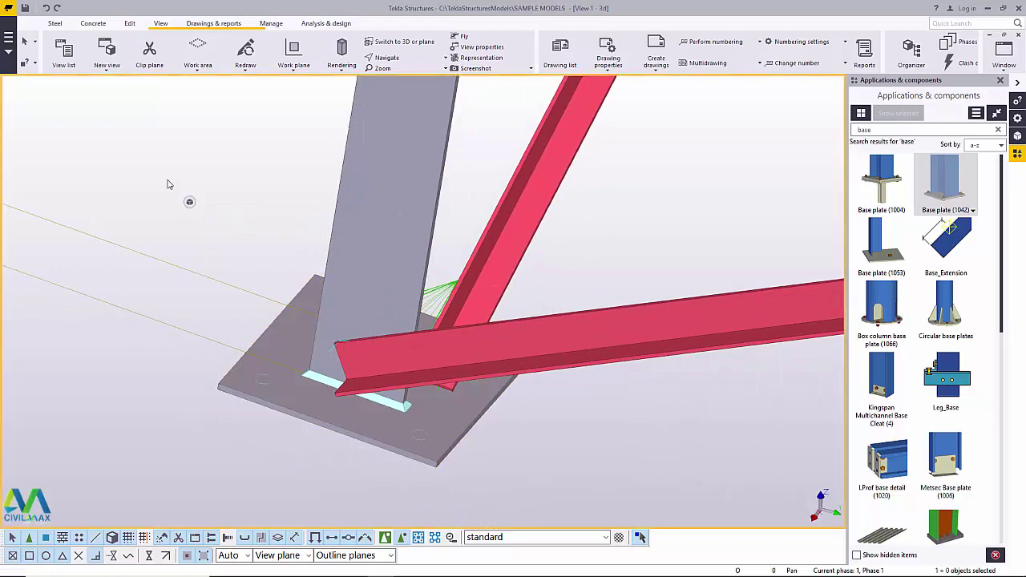
right_click(167, 182)
left_click(221, 243)
- Rotate the whole tower and examine the legs, base plates and cross-arms from several sides
scroll(304, 306, "down", 2)
scroll(360, 435, "down", 10)
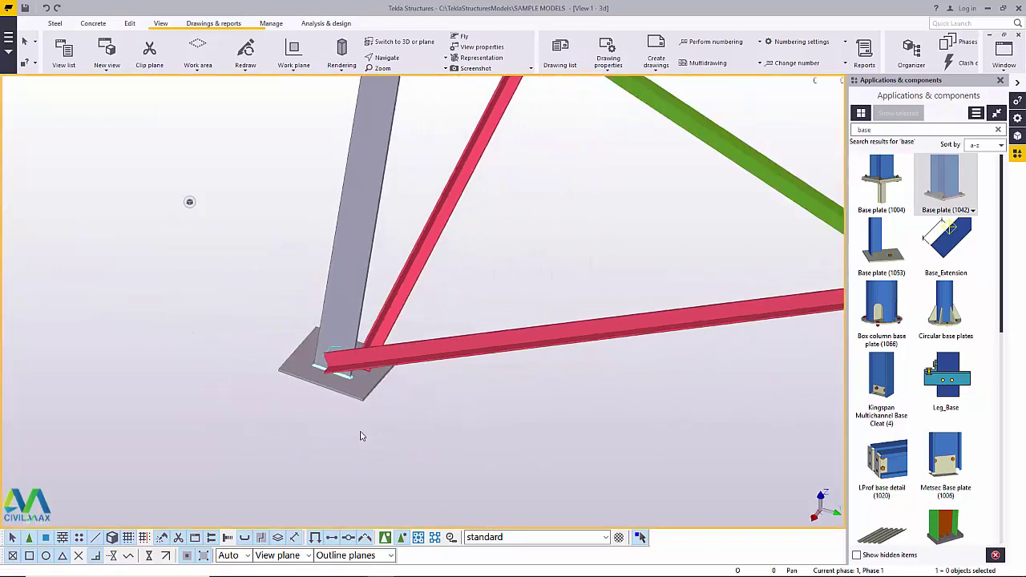
scroll(428, 366, "down", 3)
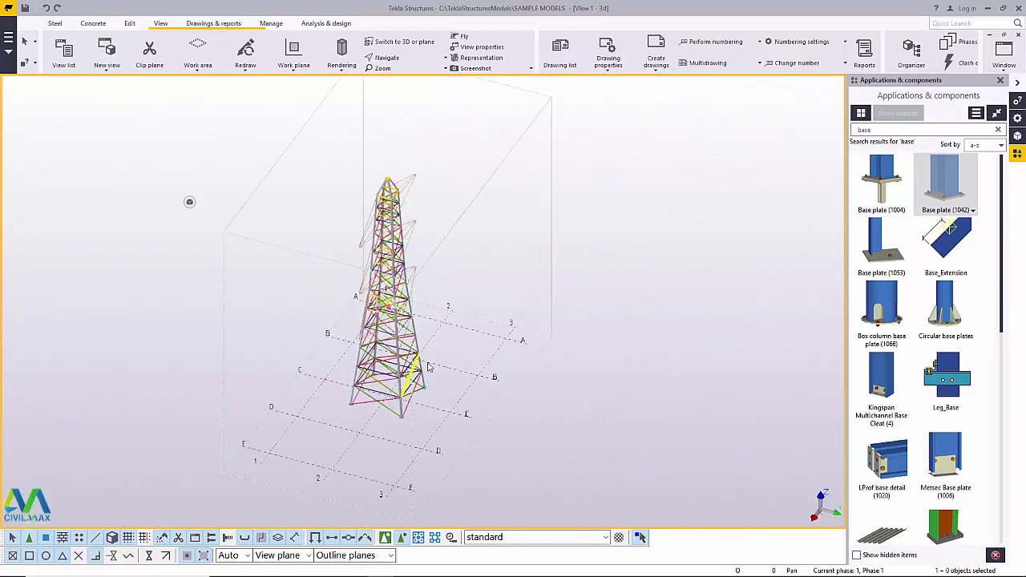
left_click(396, 67)
left_click(407, 83)
middle_click_drag(389, 286, 223, 260, "ctrl")
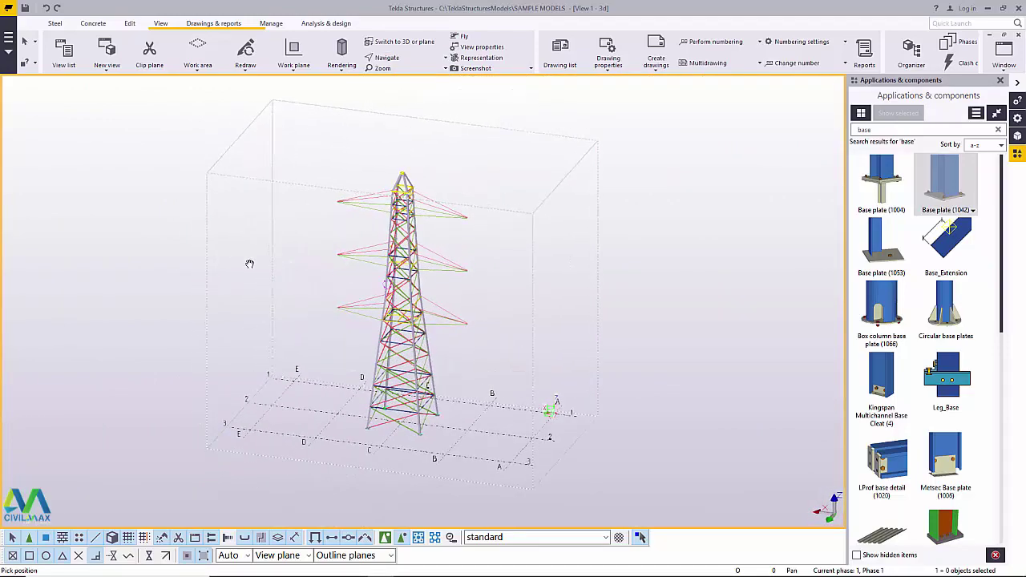
scroll(406, 313, "up", 5)
scroll(470, 337, "down", 8)
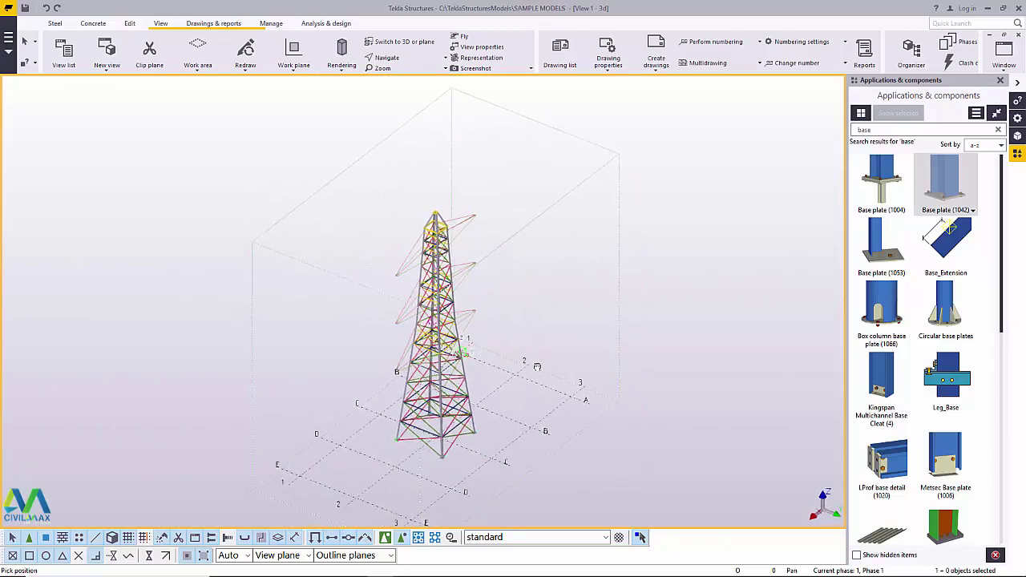
scroll(446, 303, "up", 5)
middle_click_drag(447, 302, 396, 286, "ctrl")
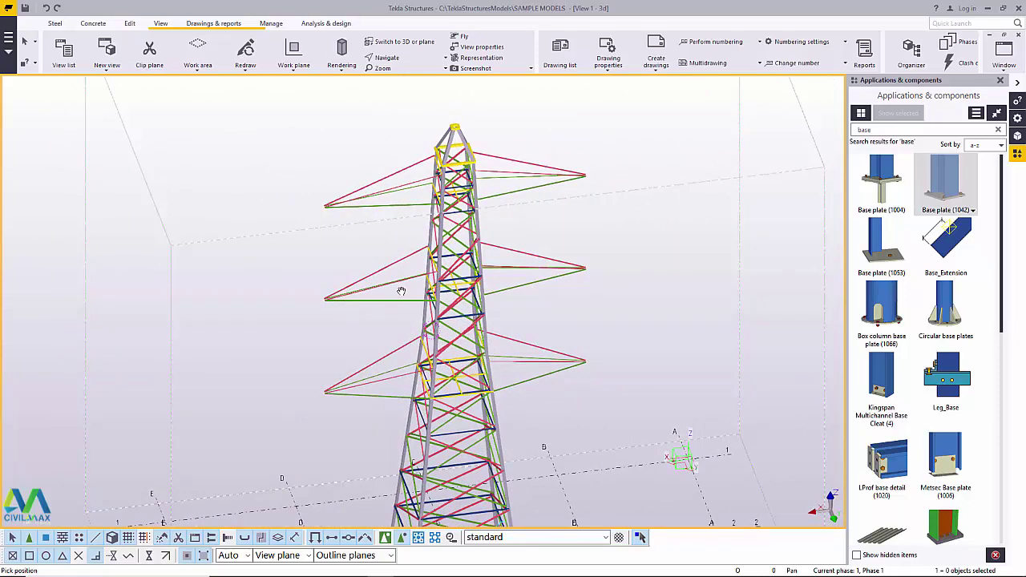
- Delete the unneeded yellow vertical and lower horizontal layout members from the front face at the lowest cross-arm level
scroll(401, 291, "up", 5)
right_click(672, 151)
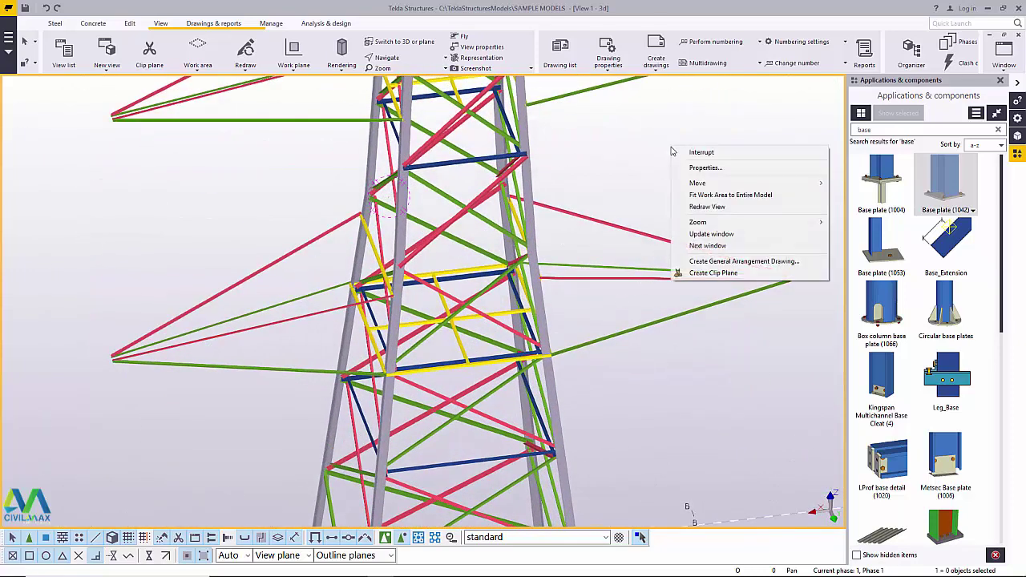
left_click(694, 152)
scroll(462, 342, "up", 5)
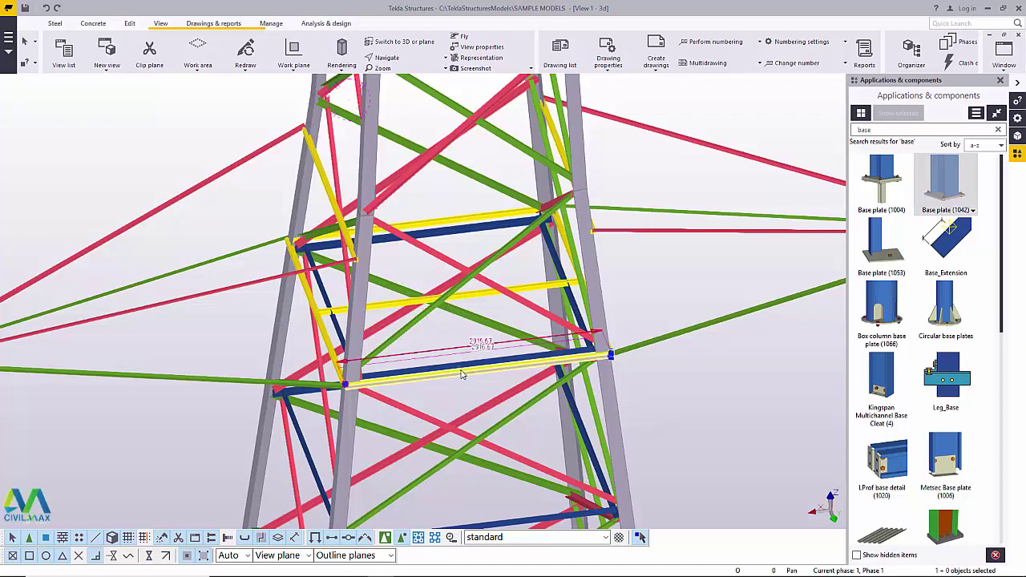
- Turn the tower and examine the bracing connections along the legs around and below the lowest cross-arm
scroll(383, 314, "down", 5)
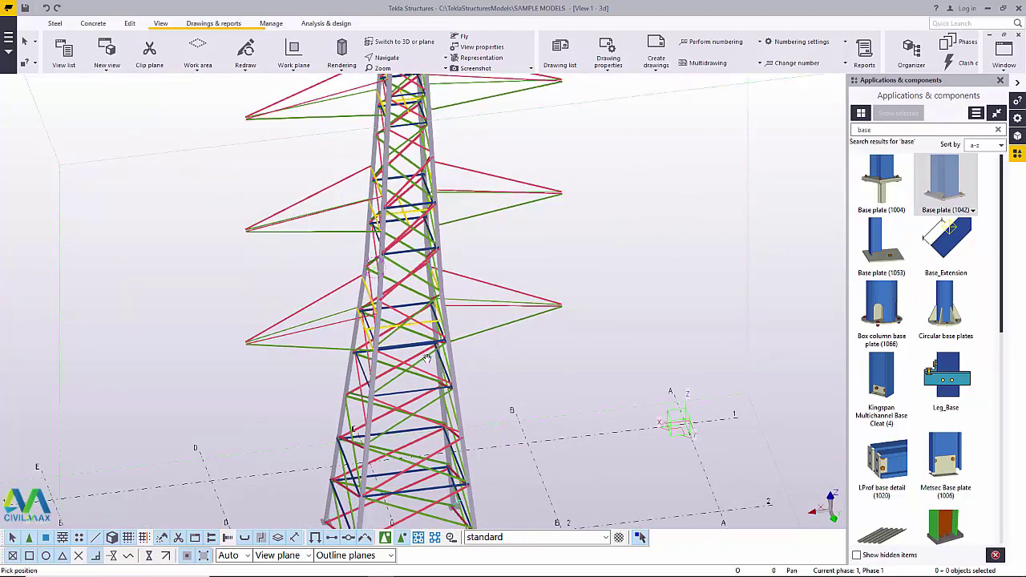
middle_click_drag(428, 359, 461, 341, "ctrl")
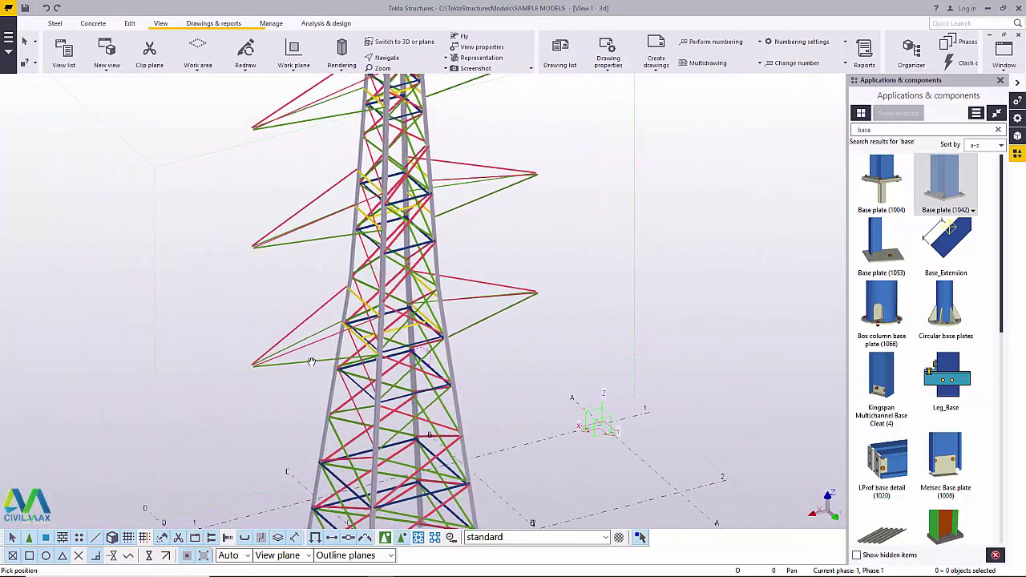
middle_click_drag(479, 251, 451, 319, "ctrl")
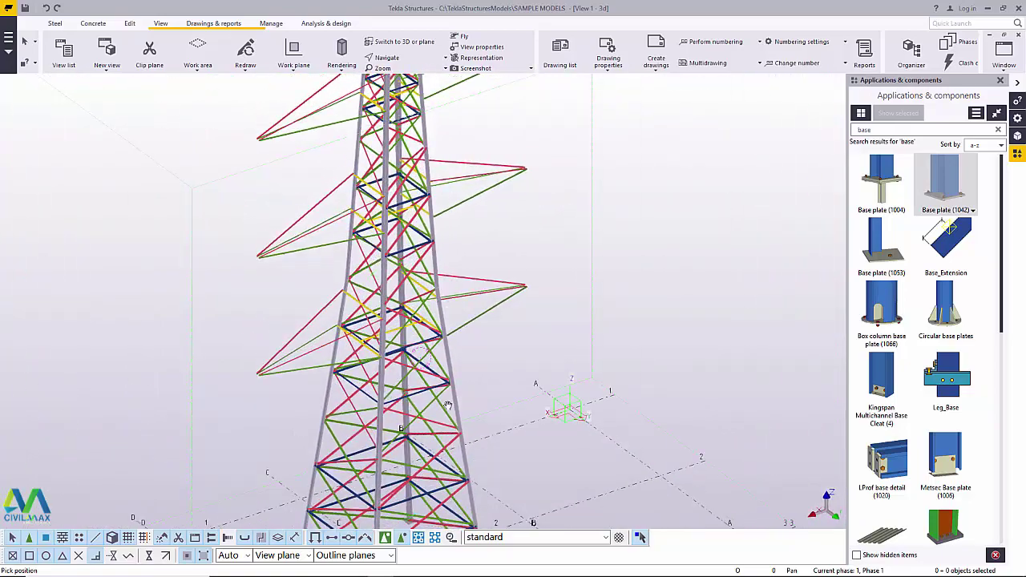
scroll(449, 388, "up", 5)
scroll(461, 372, "up", 3)
scroll(449, 350, "down", 4)
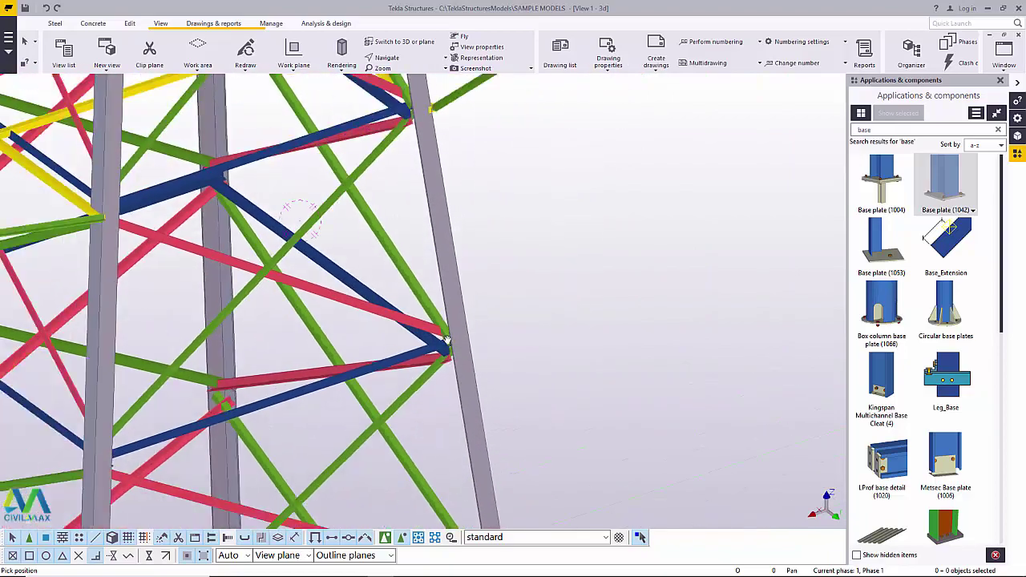
scroll(445, 345, "up", 2)
scroll(446, 345, "down", 8)
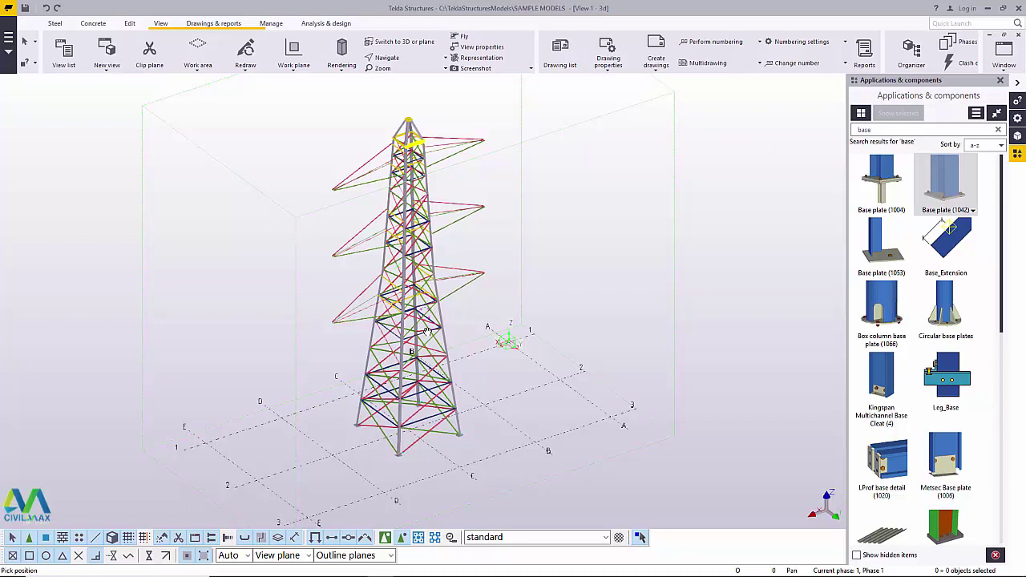
- Examine the lower bracing, the base plates and the overall shape of the complete tower
scroll(436, 342, "up", 5)
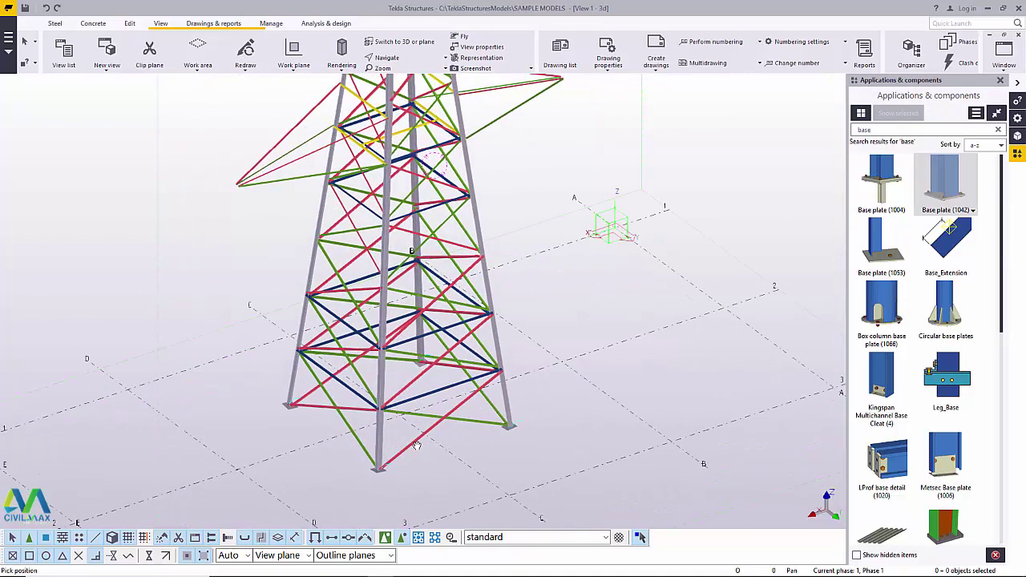
scroll(405, 431, "down", 4)
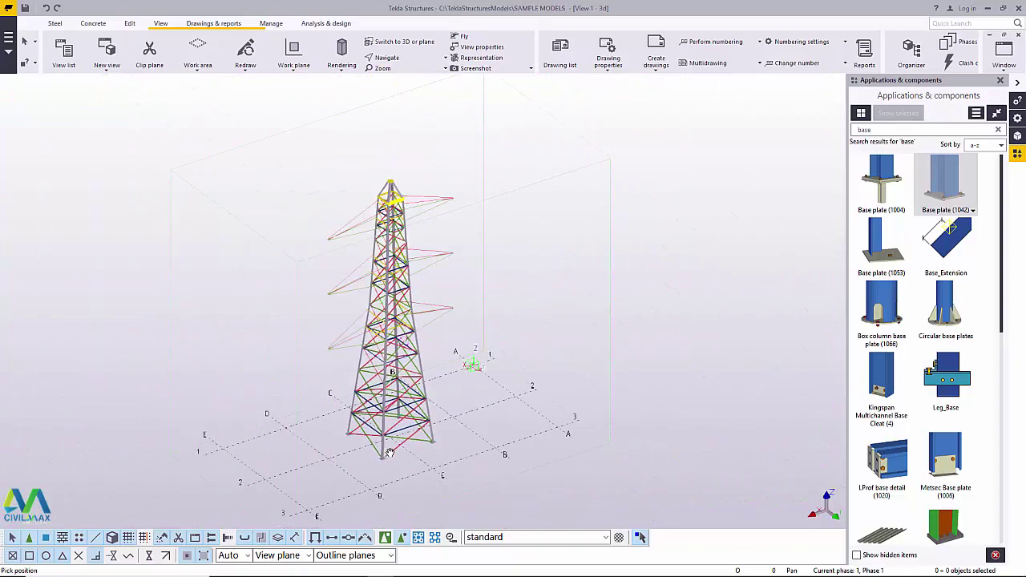
scroll(397, 445, "up", 2)
scroll(394, 450, "down", 2)
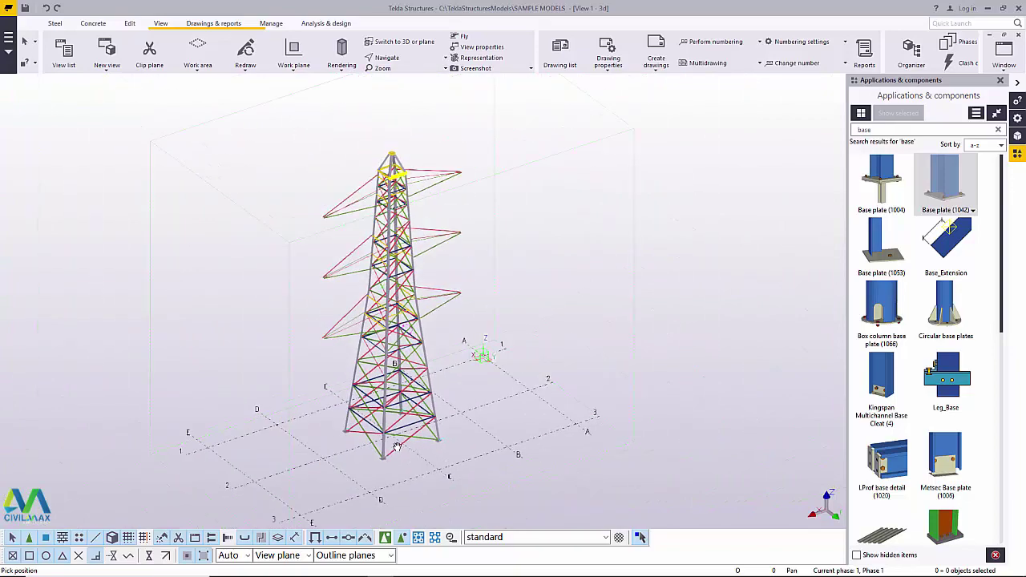
scroll(410, 412, "up", 5)
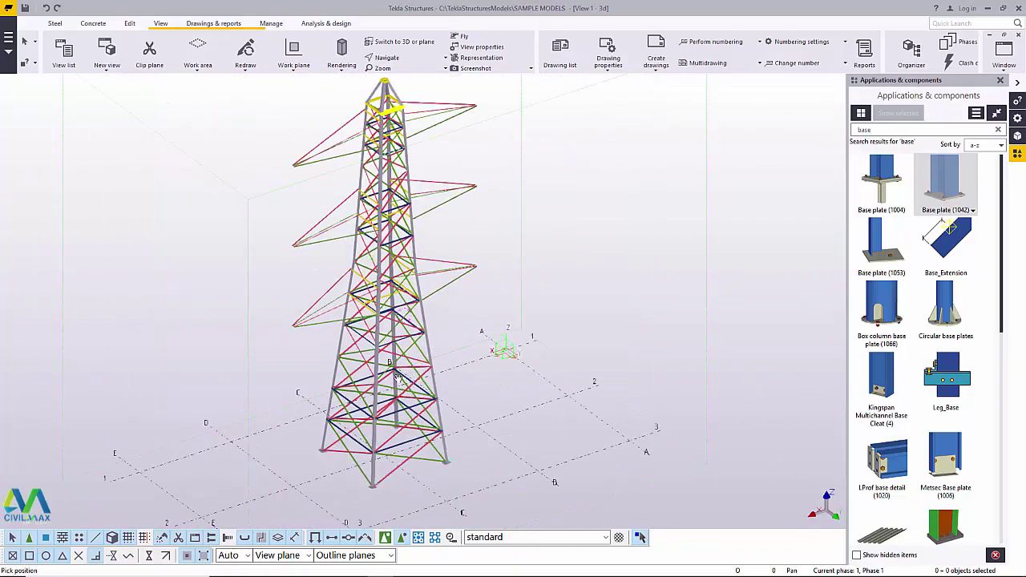
left_click(402, 61)
left_click(416, 72)
left_click_drag(485, 468, 469, 417)
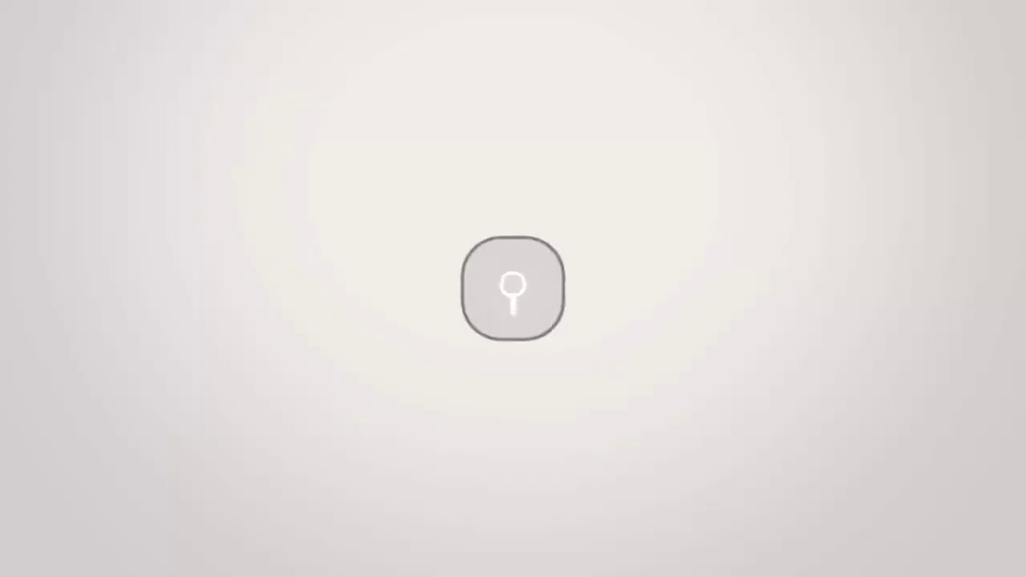